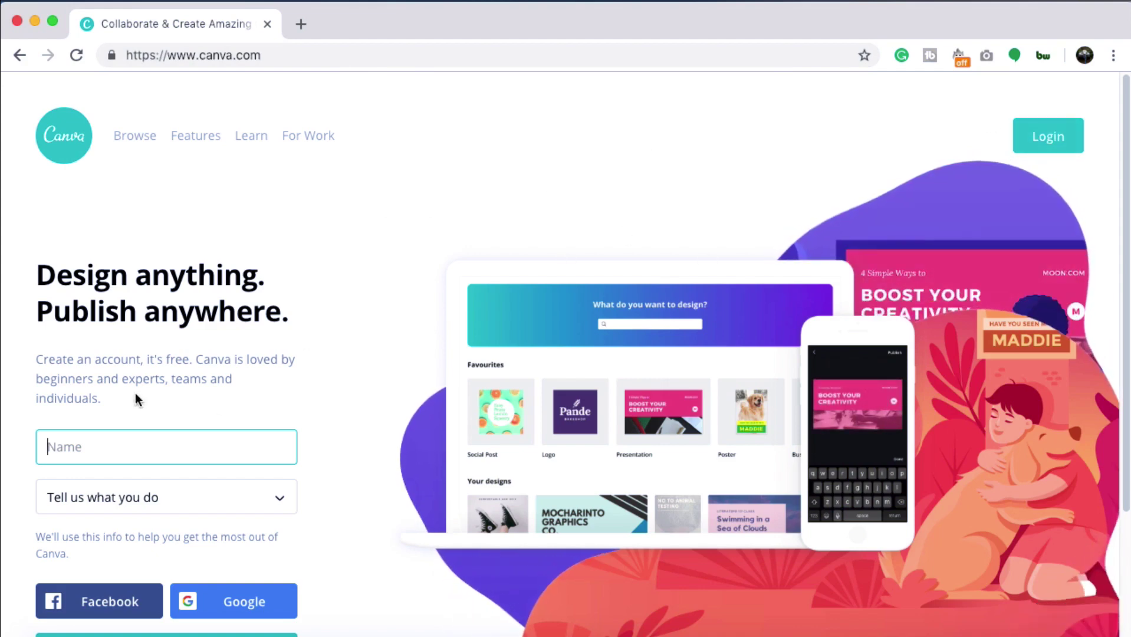
Step: Log in to the existing Canva account from the website's landing page
scroll(126, 425, "down", 1)
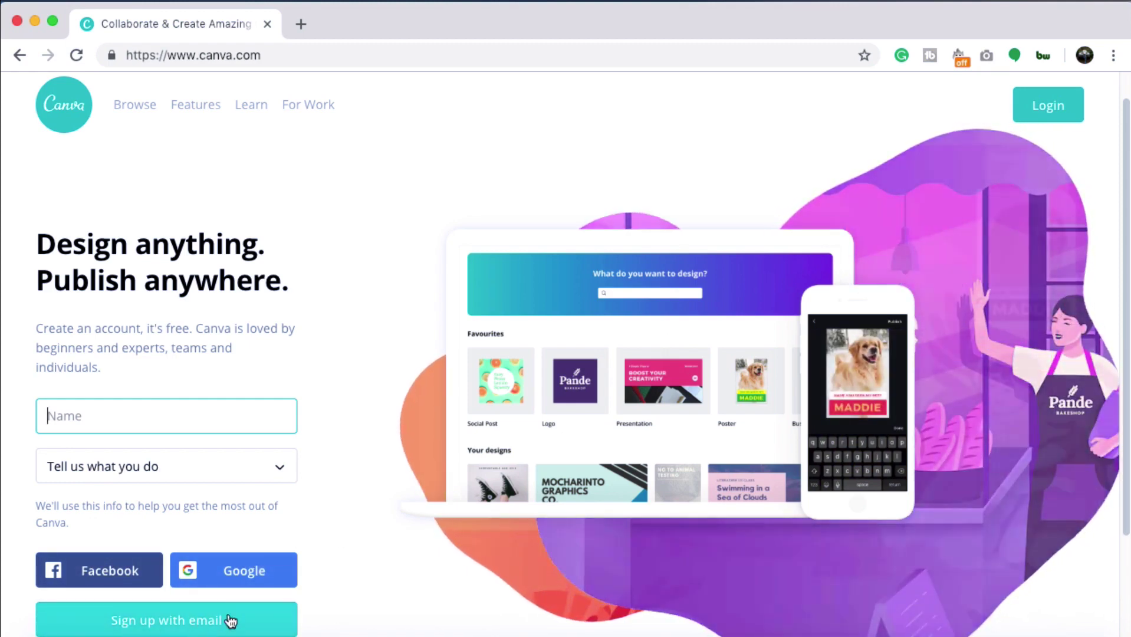
scroll(327, 394, "up", 1)
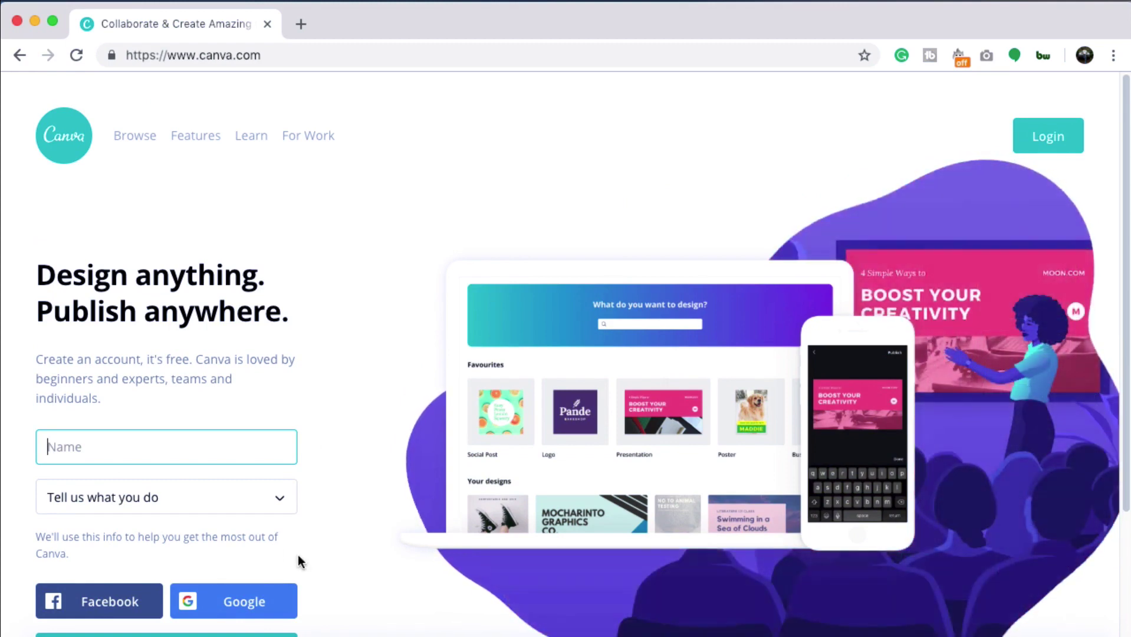
scroll(298, 560, "down", 4)
scroll(375, 447, "up", 4)
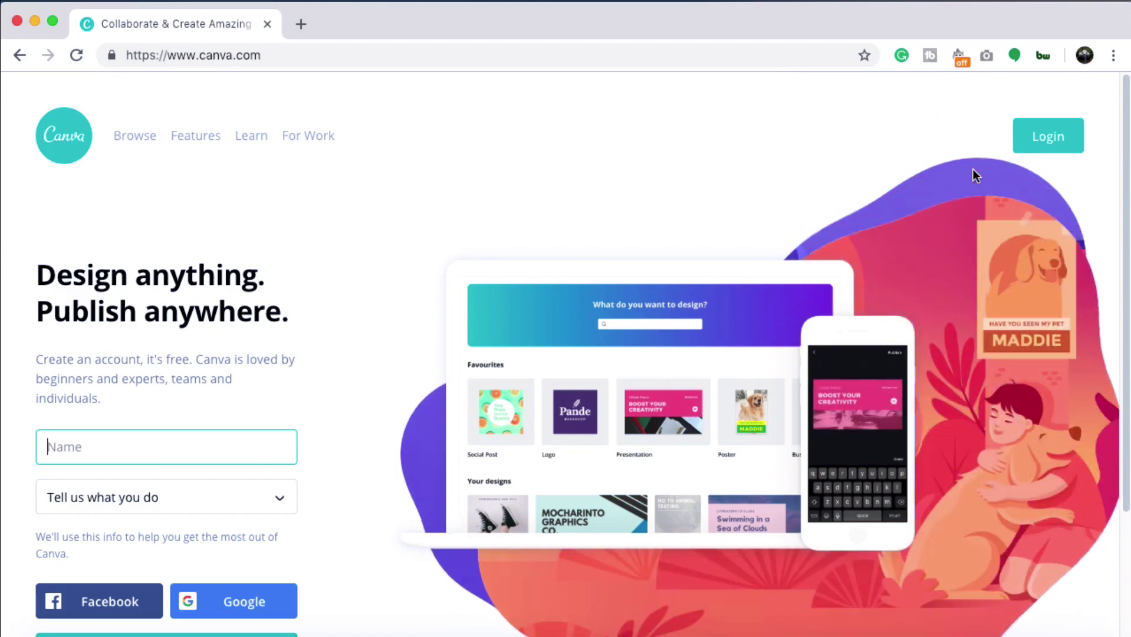
left_click(1059, 141)
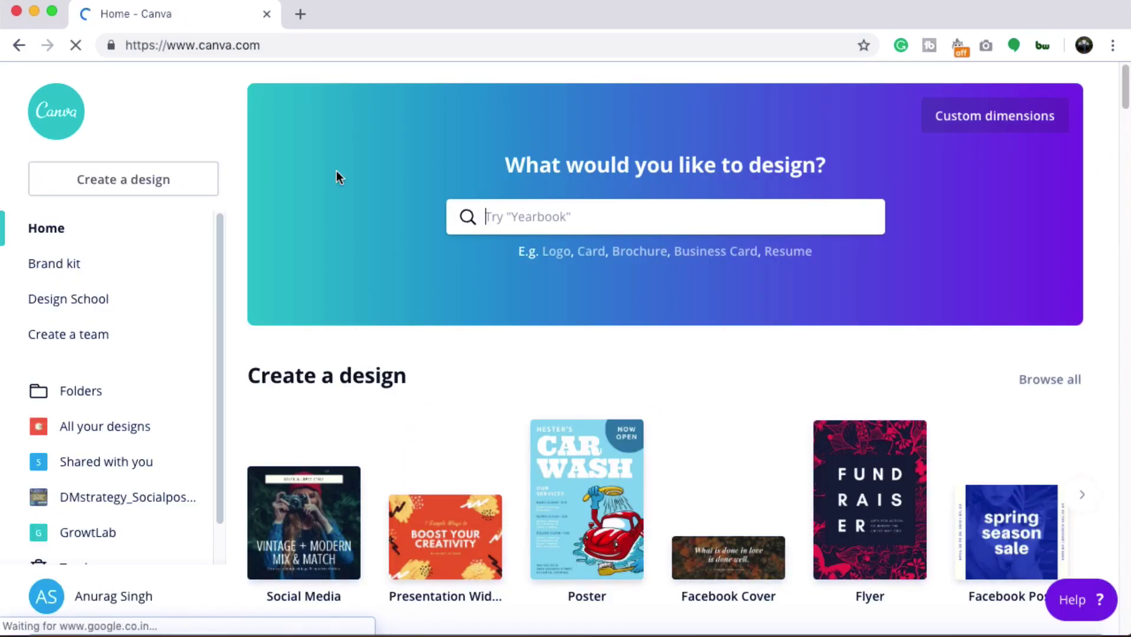
Step: Search the design types for "youtube channel" and create a blank YouTube Channel Art design of 2560 × 1440 px
left_click(504, 216)
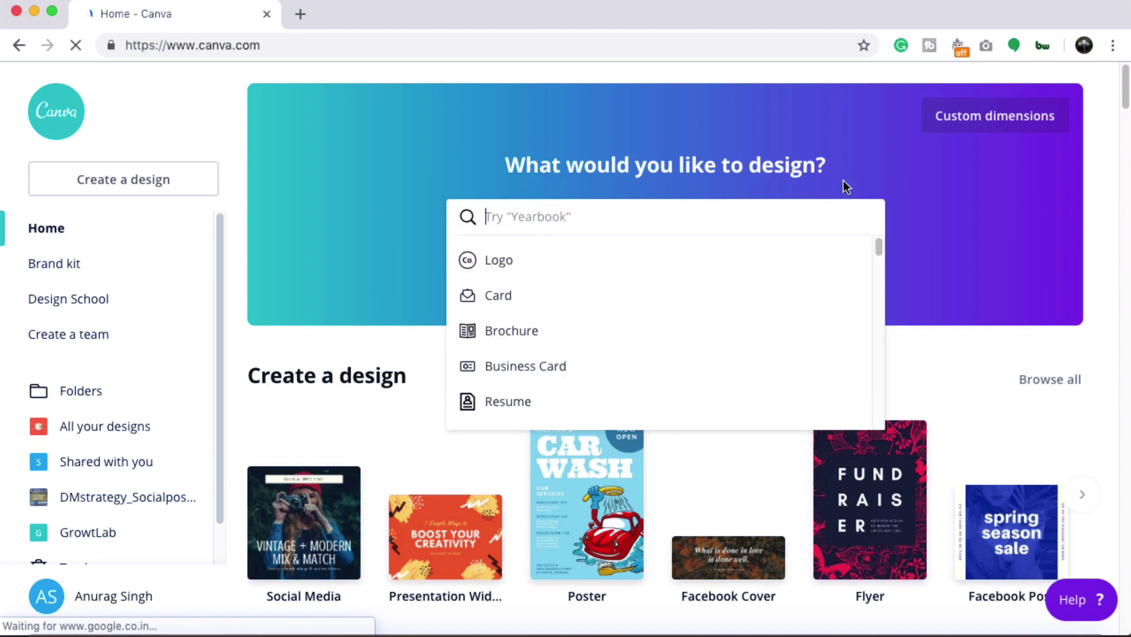
scroll(613, 321, "down", 15)
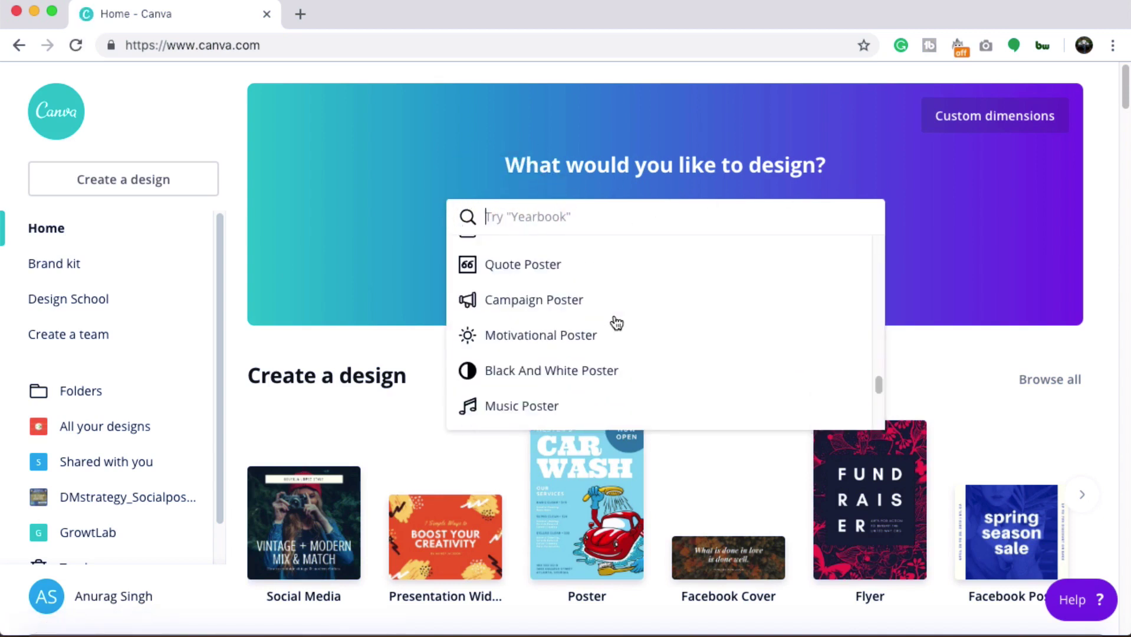
scroll(616, 323, "up", 15)
left_click(533, 210)
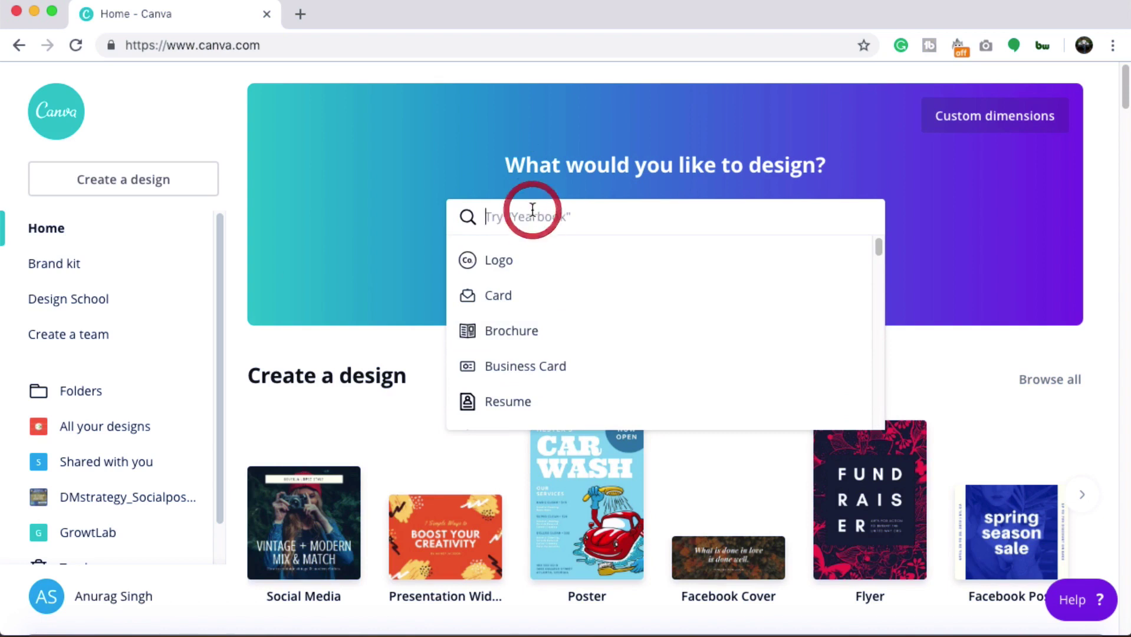
type("youtube")
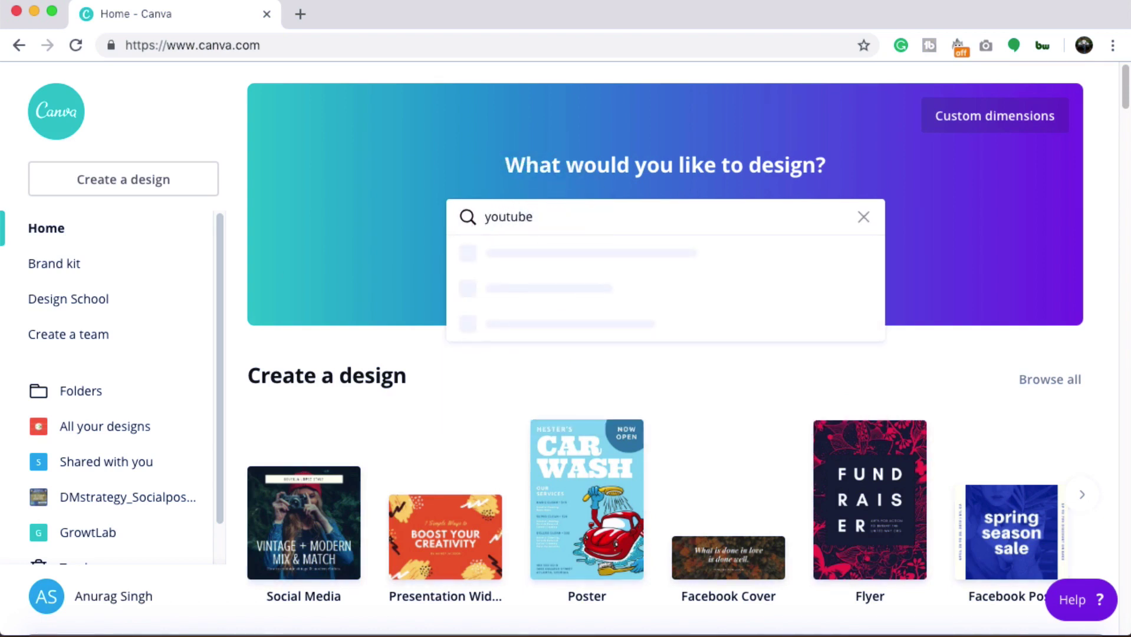
type(" channel")
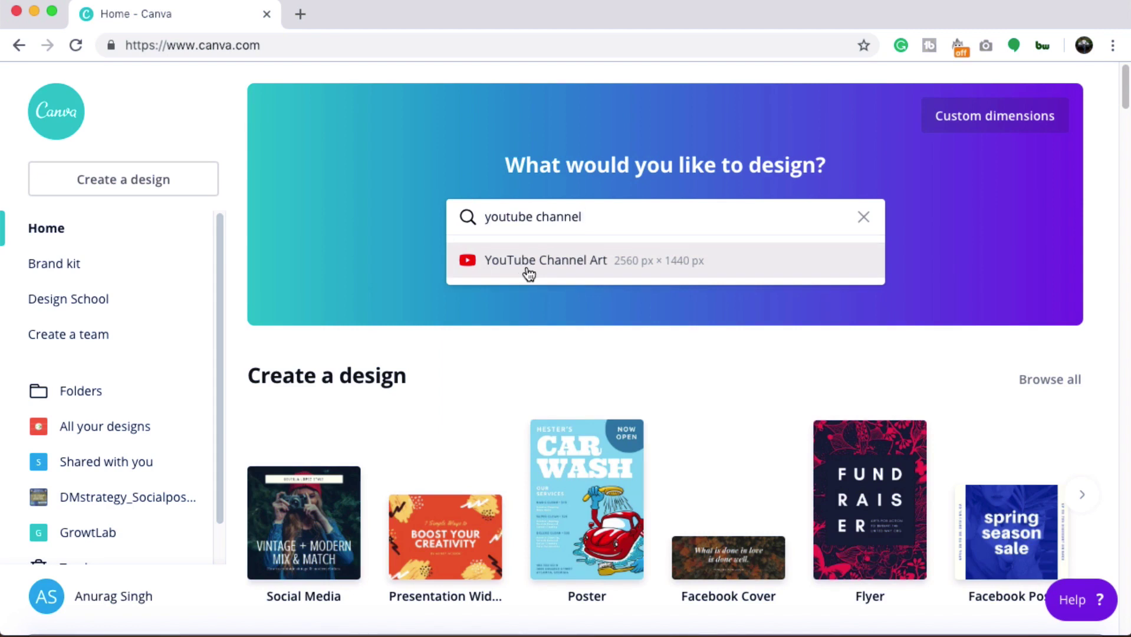
left_click(549, 265)
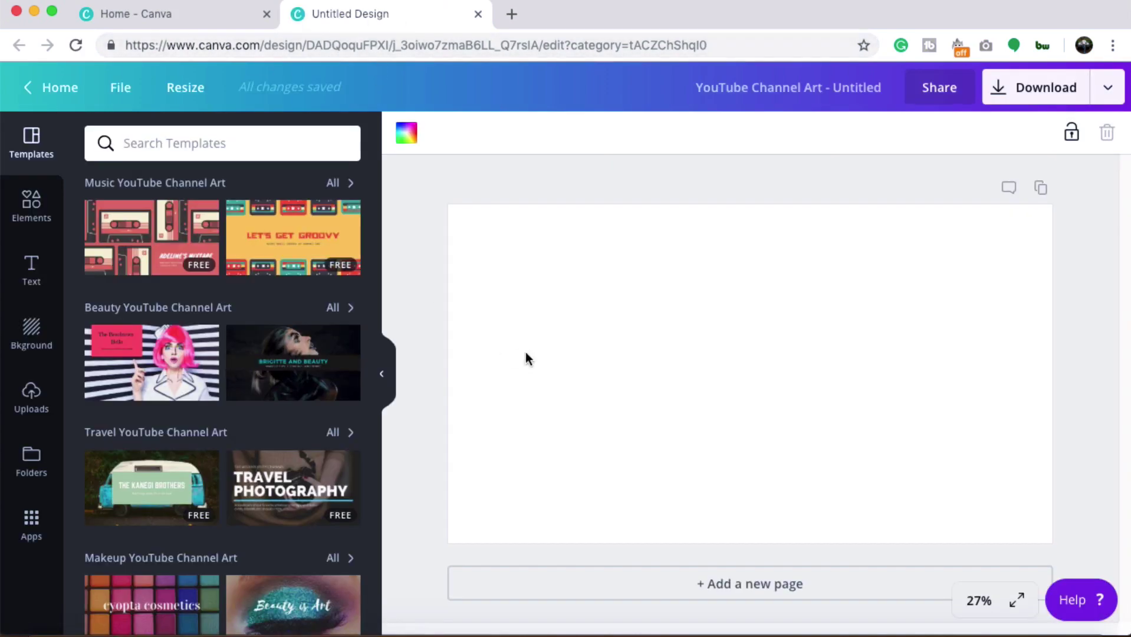
left_click_drag(448, 205, 1054, 543)
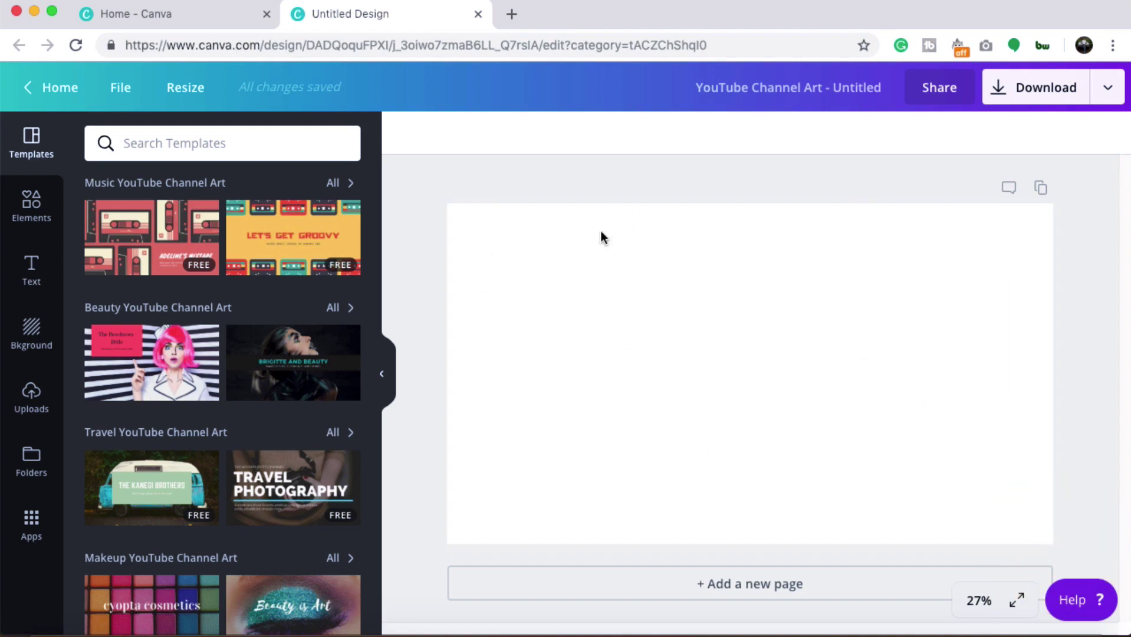
left_click_drag(472, 224, 805, 397)
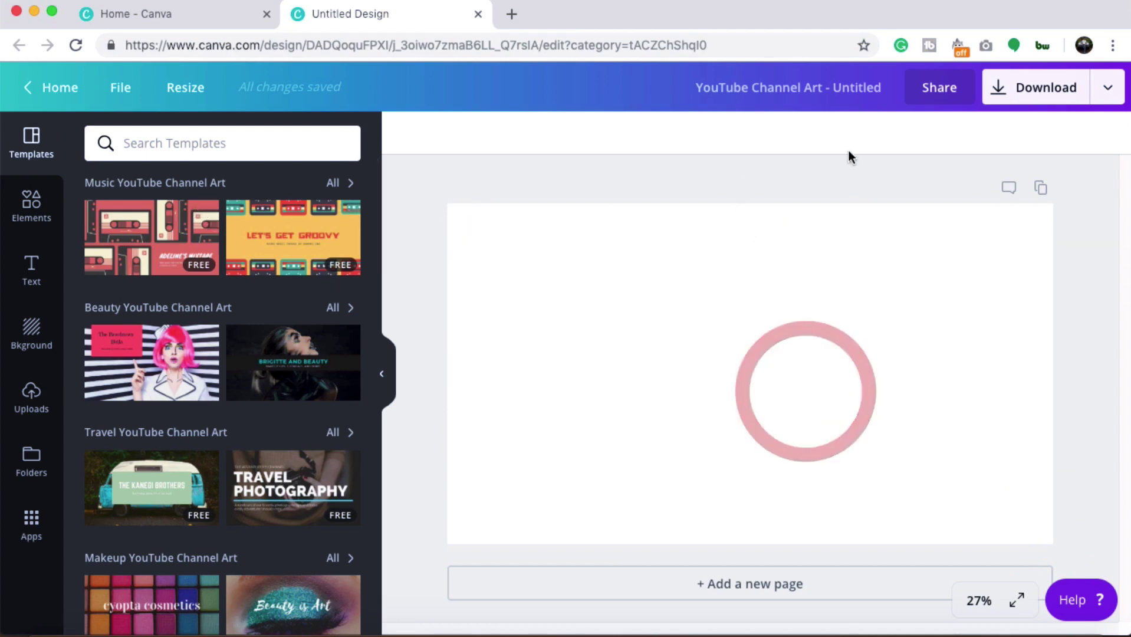
left_click(871, 134)
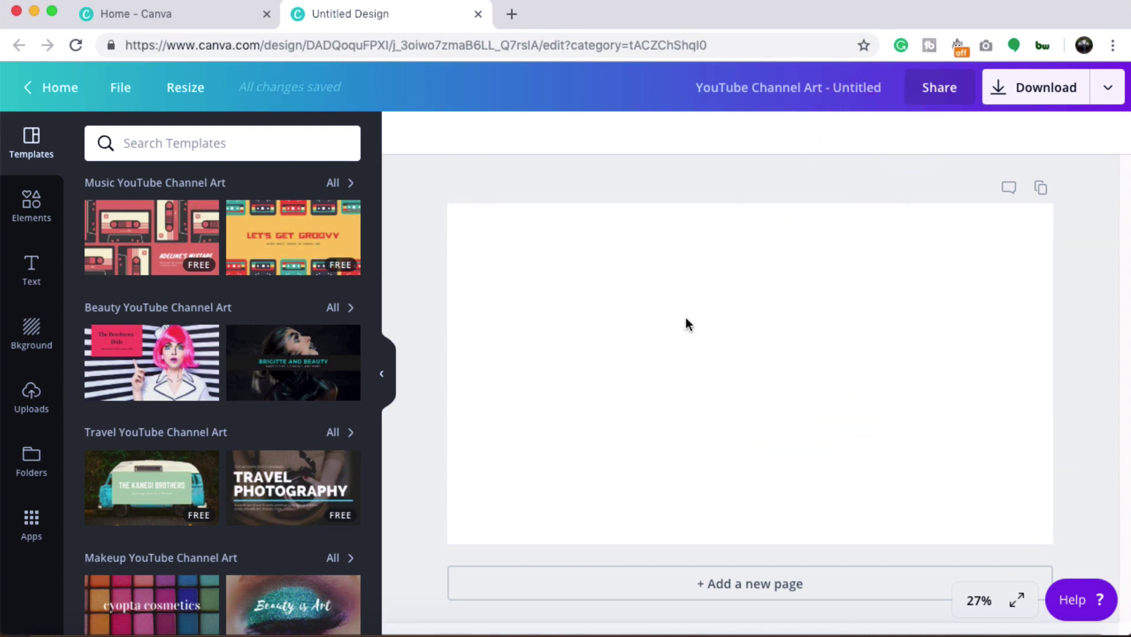
left_click_drag(485, 238, 1044, 477)
left_click_drag(460, 216, 971, 493)
left_click(787, 143)
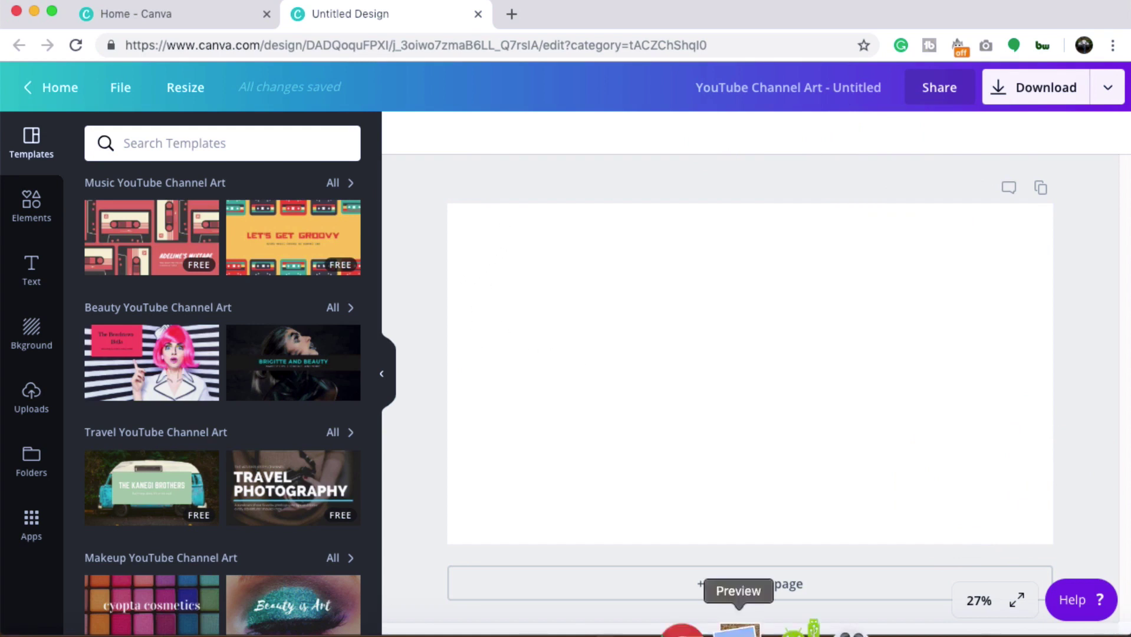
Step: Switch to Preview and fit a selection around the text and logo safe area in template_youtube_channel_art.png
left_click(750, 624)
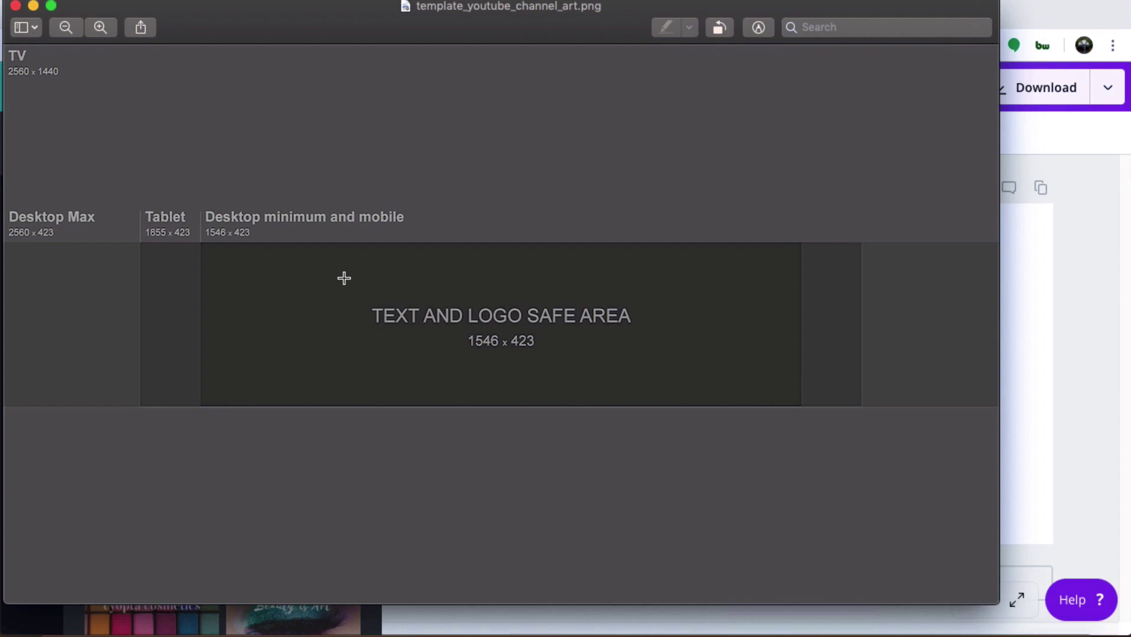
left_click_drag(19, 70, 941, 579)
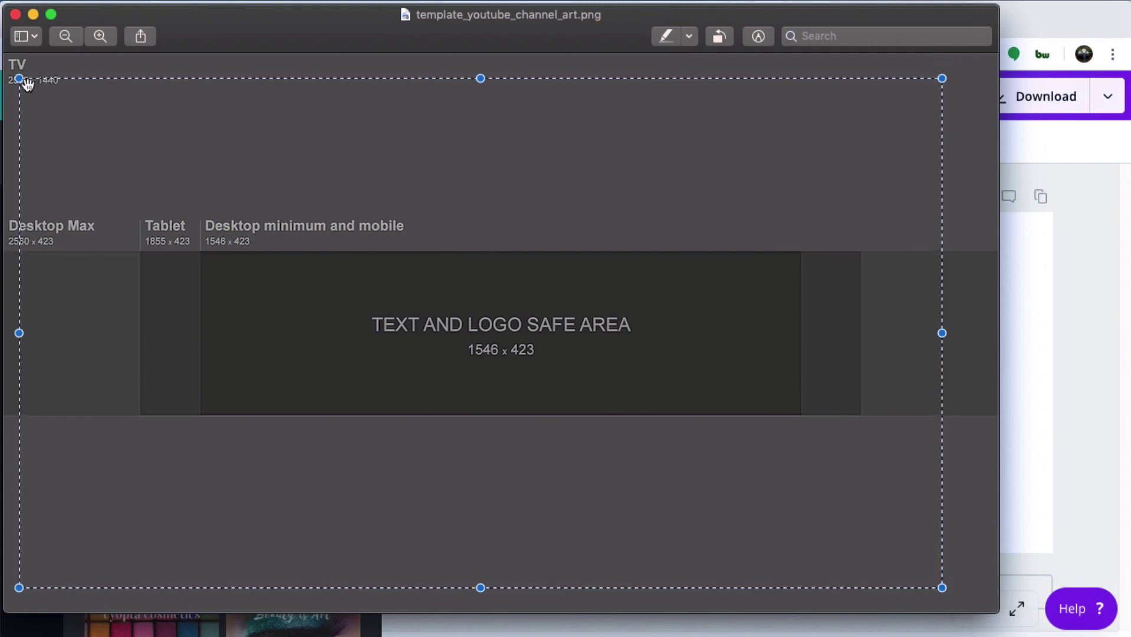
left_click_drag(19, 78, 198, 245)
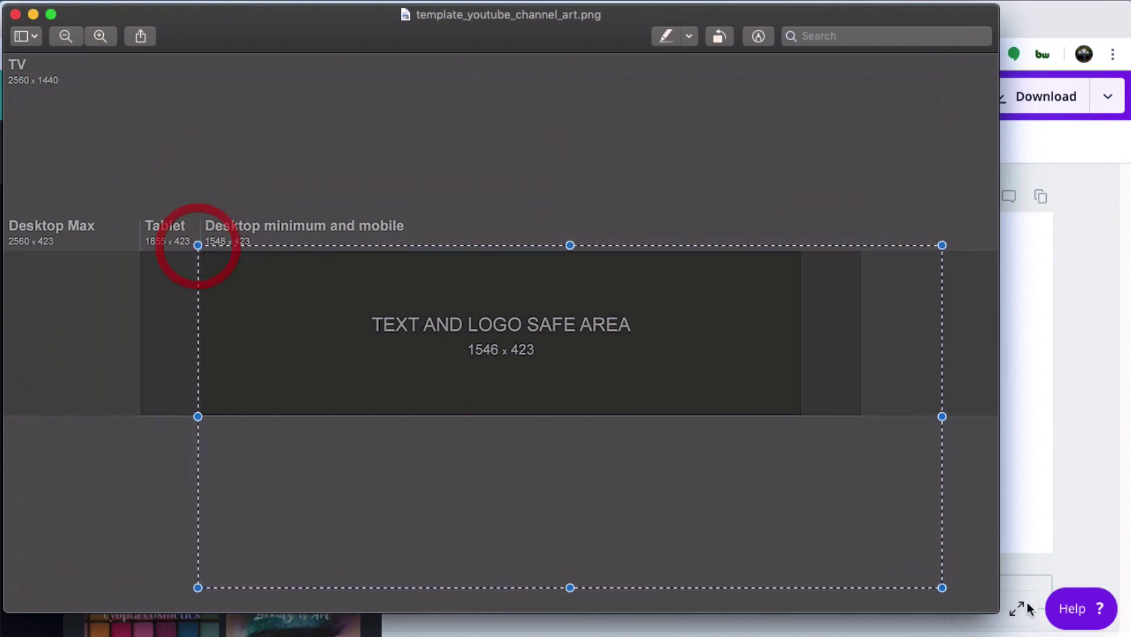
left_click_drag(942, 587, 800, 416)
left_click_drag(502, 250, 498, 253)
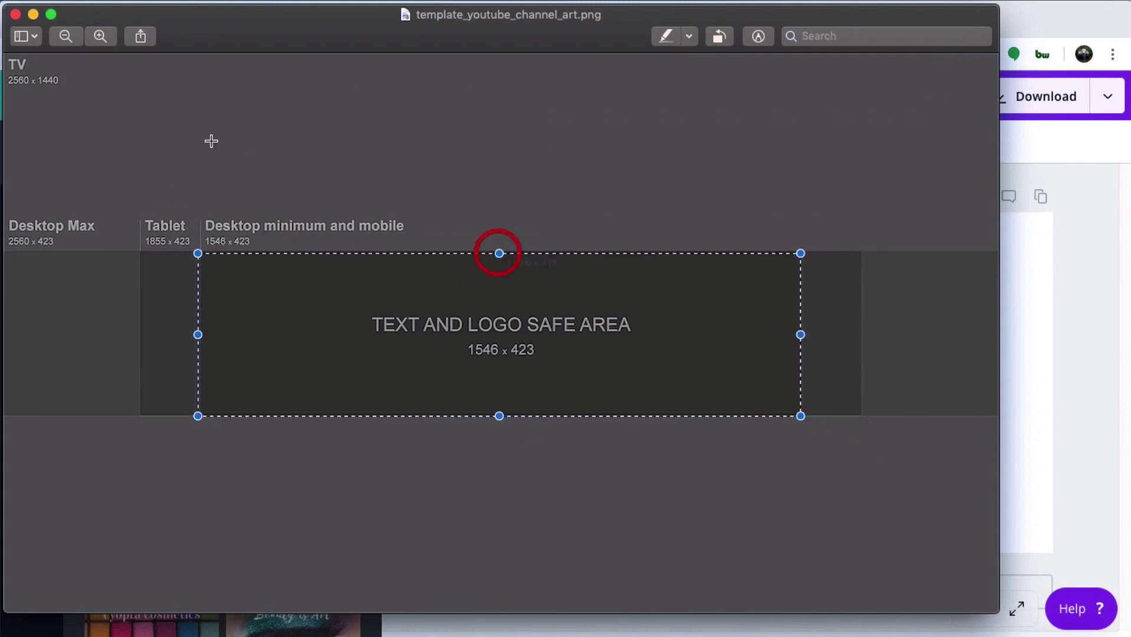
Step: Mark the TV size label and the 1546 × 423 safe area on the template image, and minimise its window to return to Canva
left_click_drag(8, 74, 61, 87)
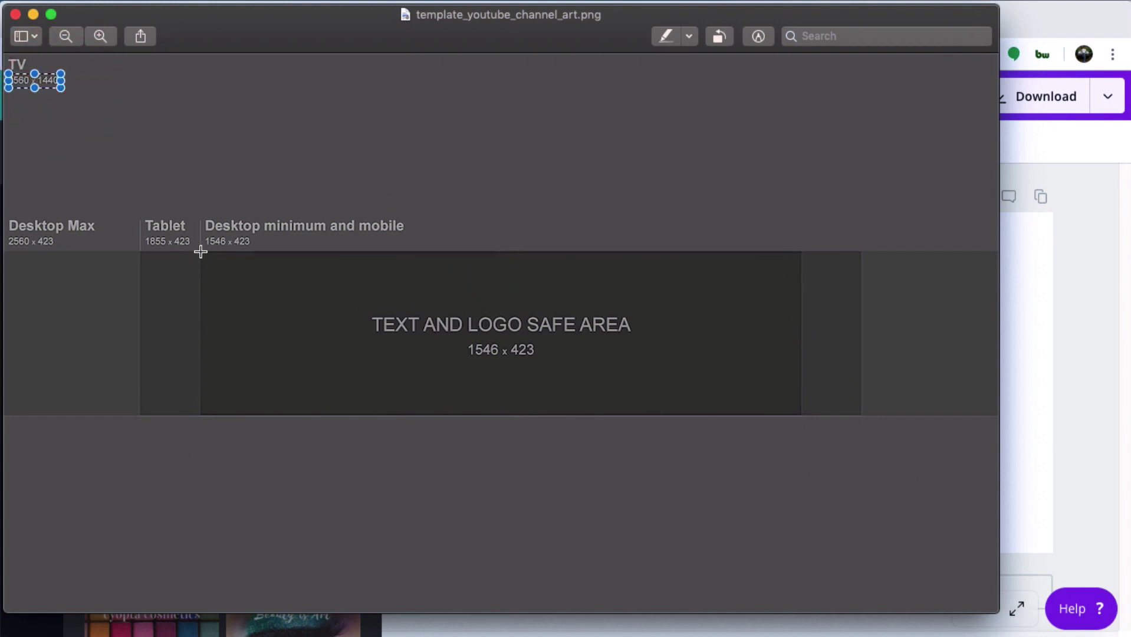
left_click_drag(201, 252, 800, 416)
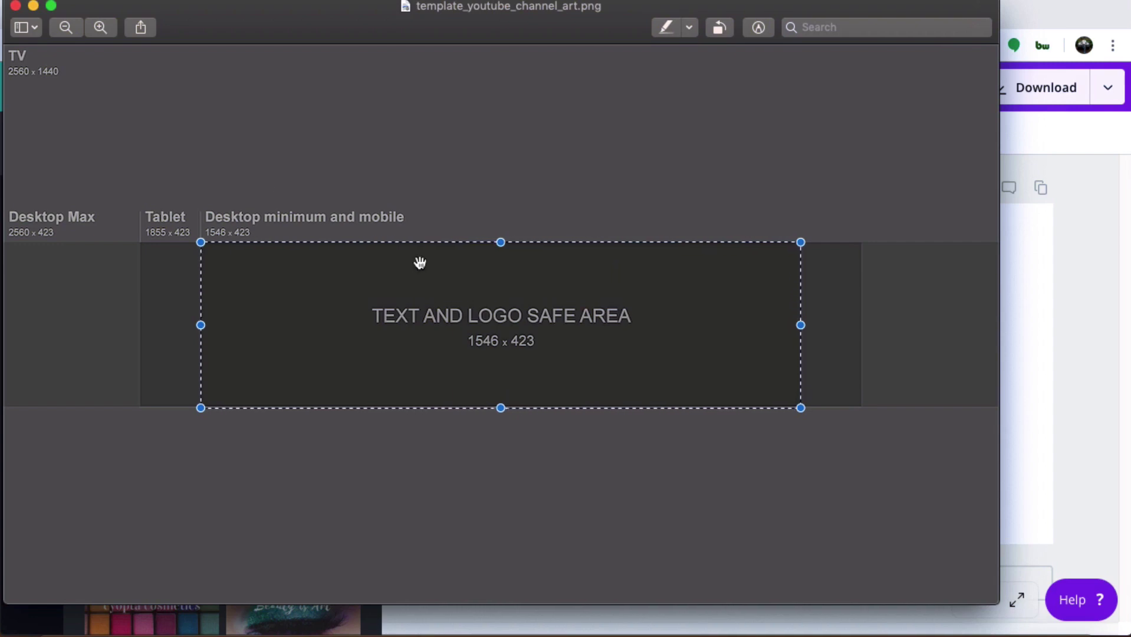
left_click(33, 6)
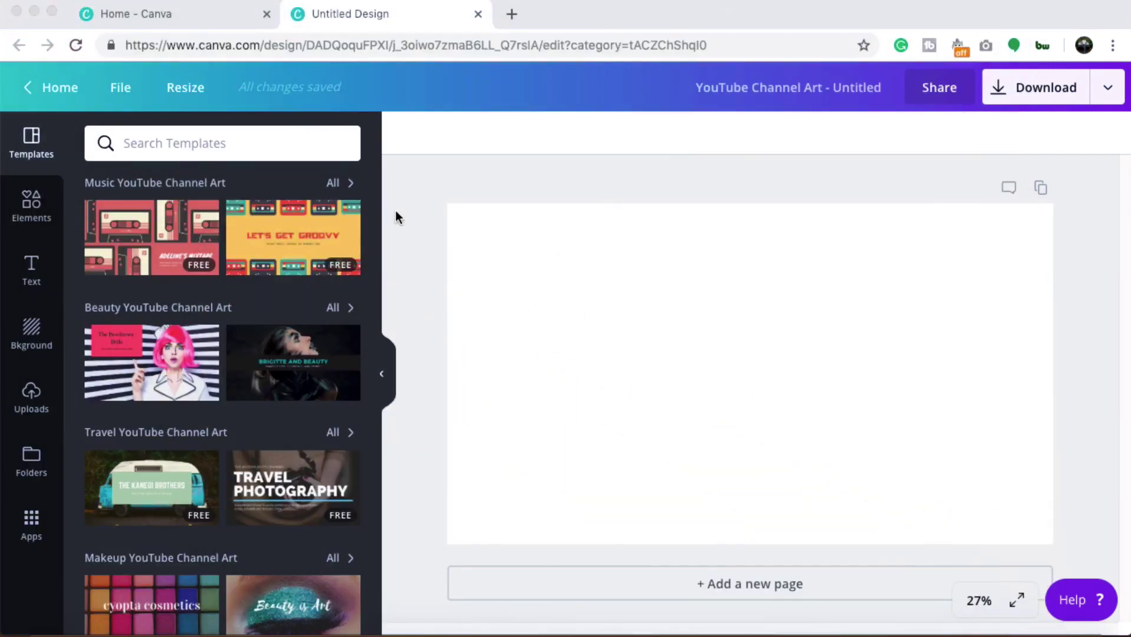
left_click(395, 216)
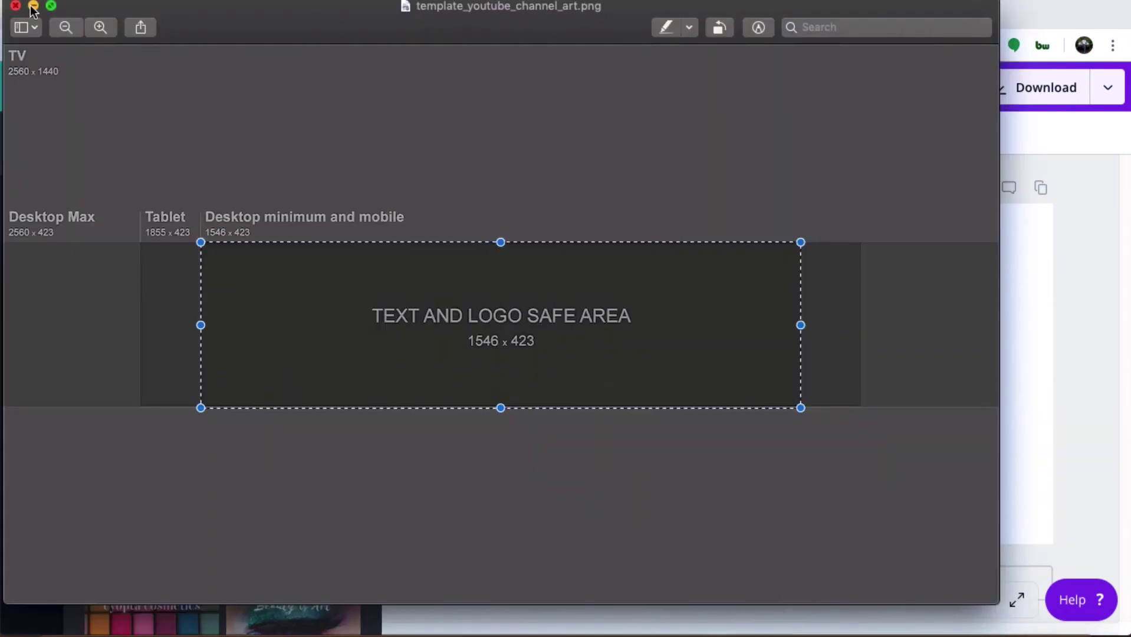
left_click(31, 7)
left_click(517, 268)
left_click_drag(461, 224, 906, 456)
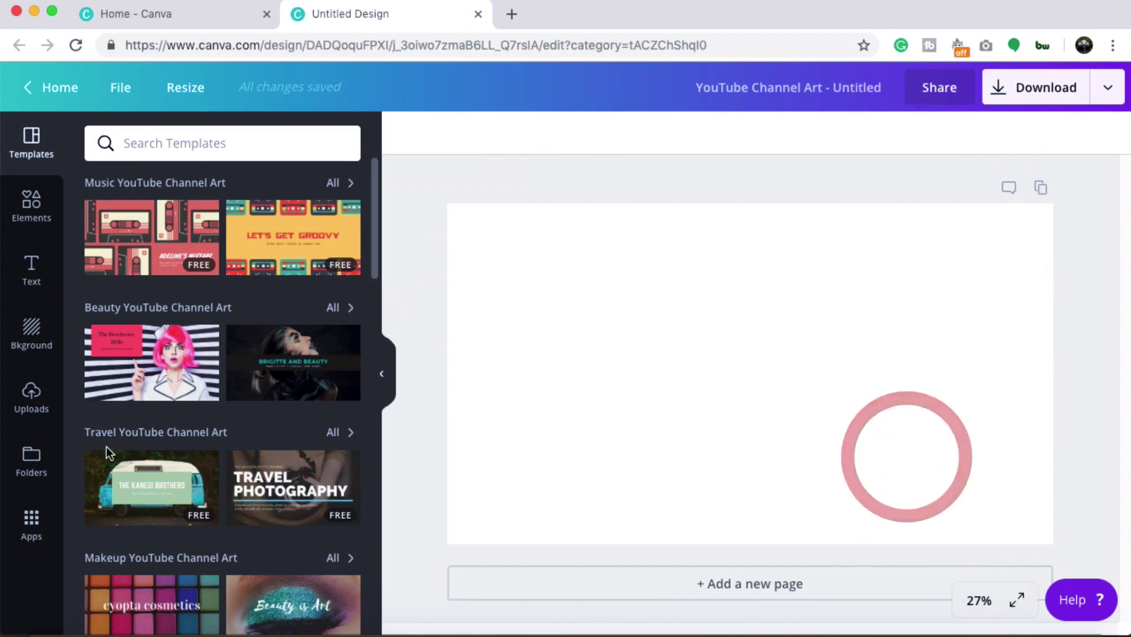
Step: Upload template_youtube_channel_art.png from the Downloads folder to the Canva image uploads
left_click(30, 406)
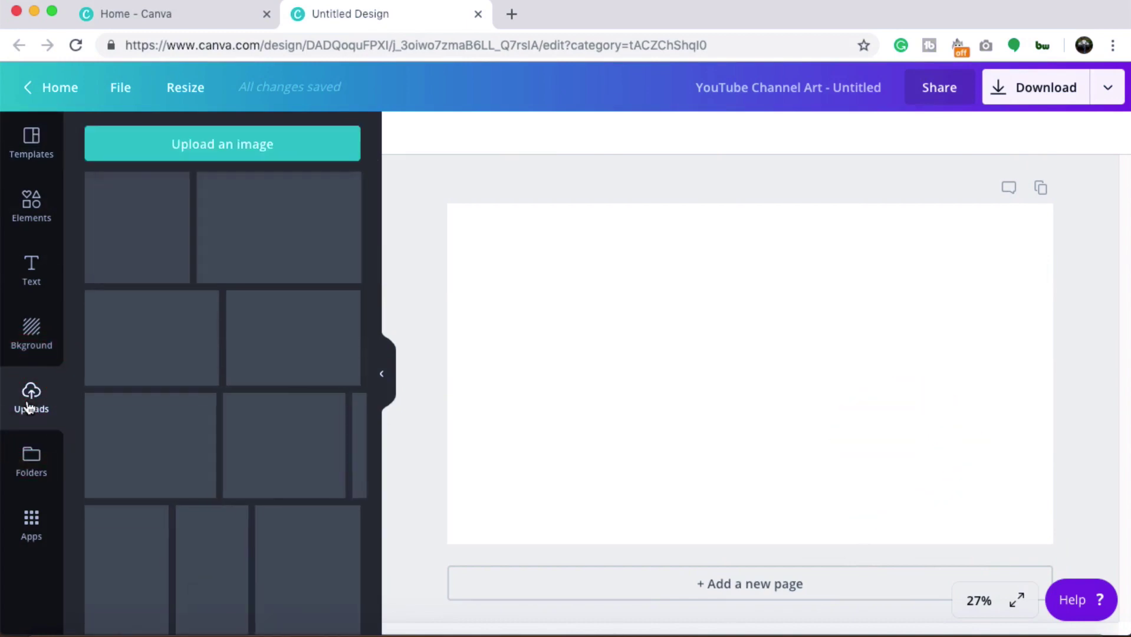
left_click(221, 151)
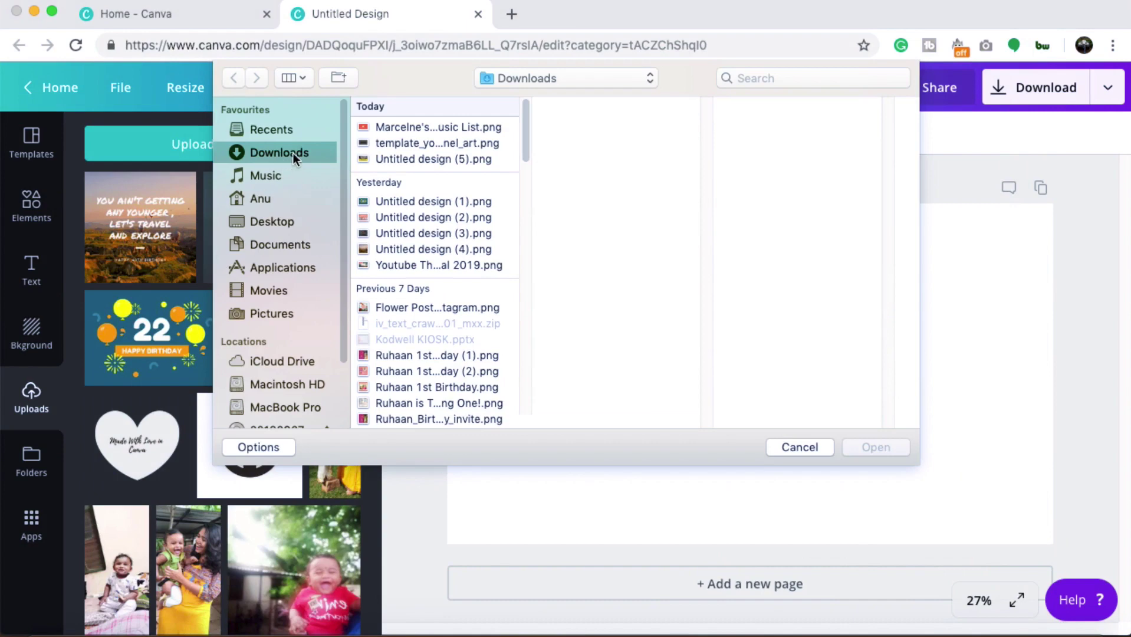
left_click(395, 142)
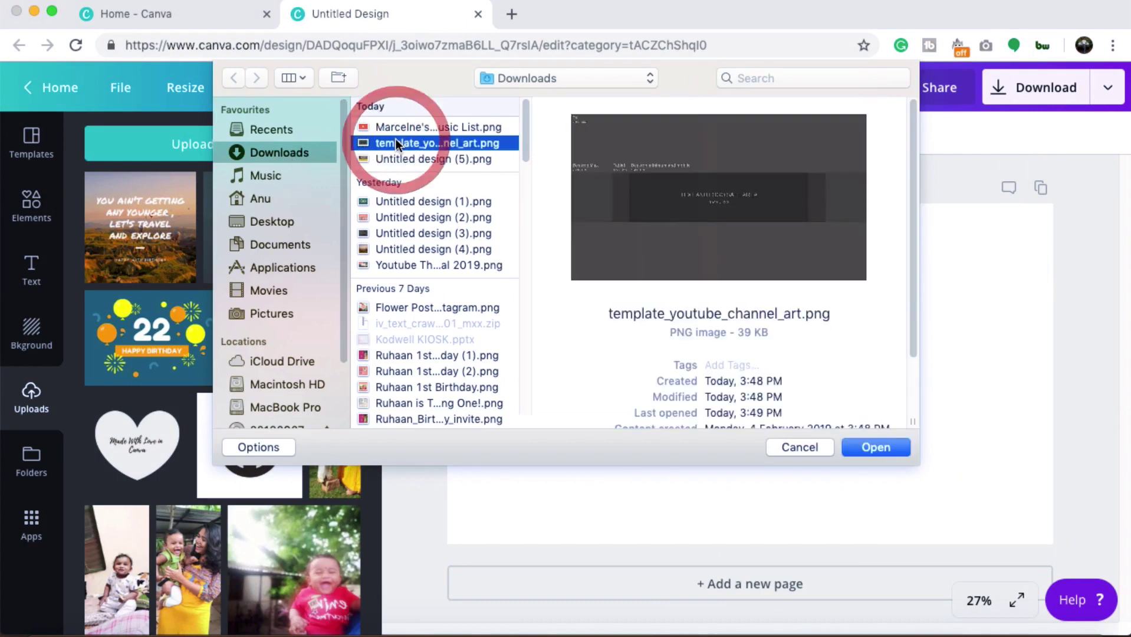
left_click(875, 447)
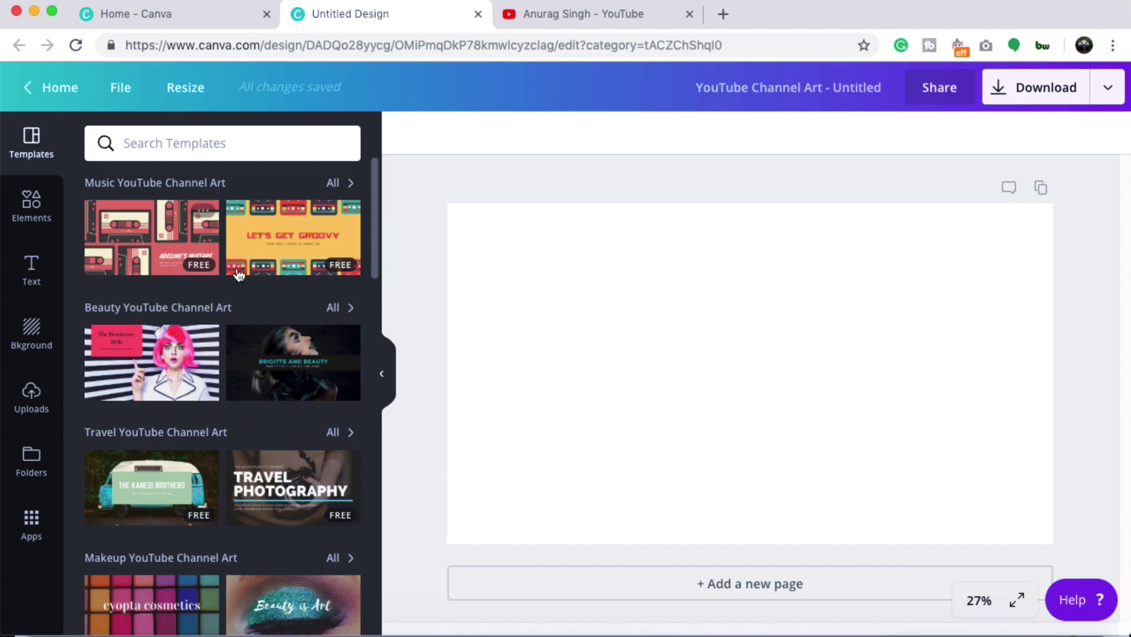
Step: Browse the channel art templates and apply the red cassette-tape template from the Music YouTube Channel Art group
scroll(147, 330, "down", 3)
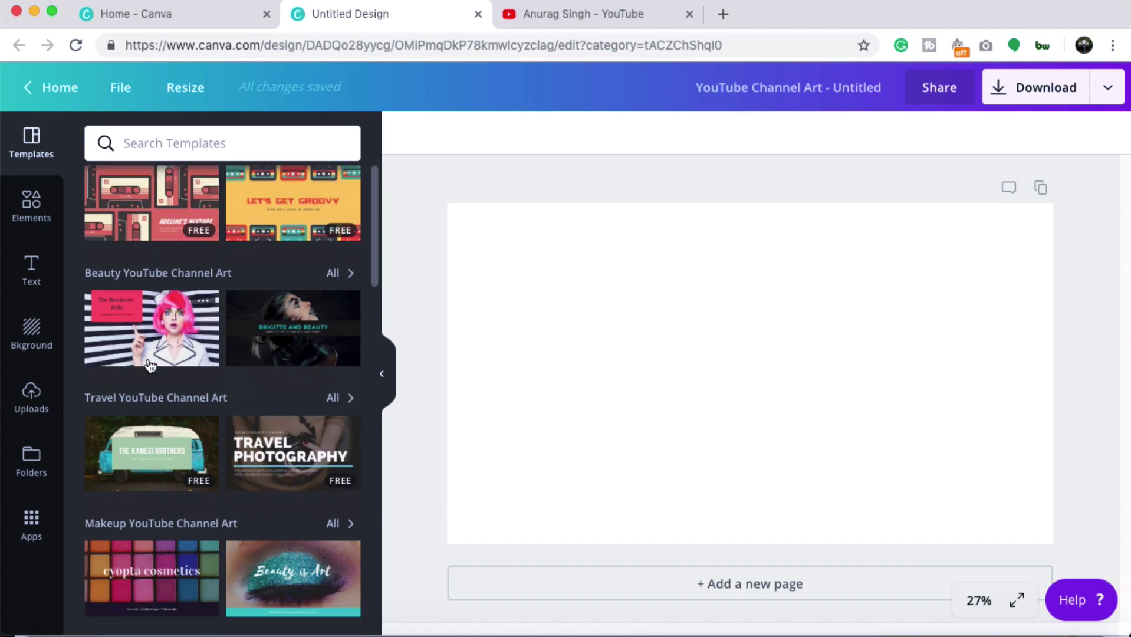
scroll(150, 366, "down", 2)
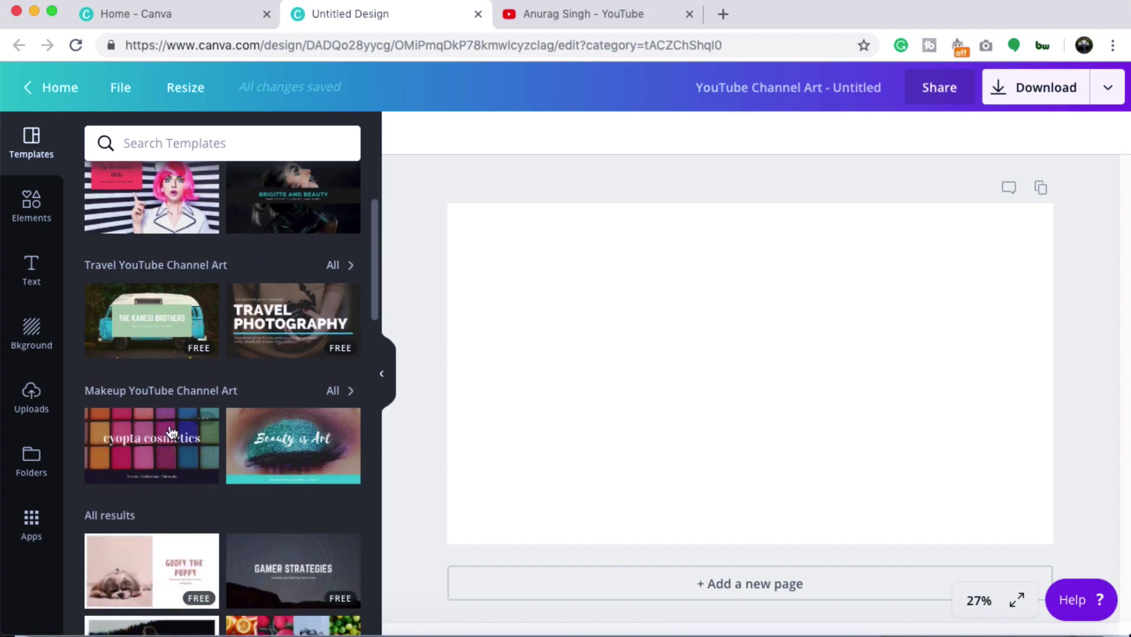
scroll(260, 312, "up", 5)
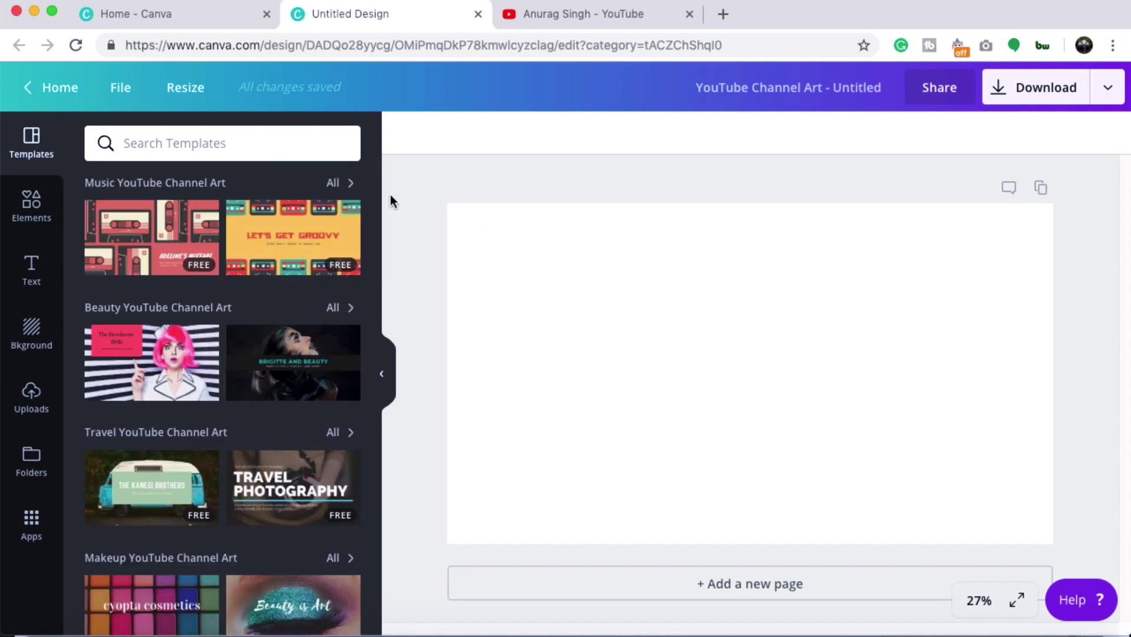
left_click(435, 194)
left_click(397, 167)
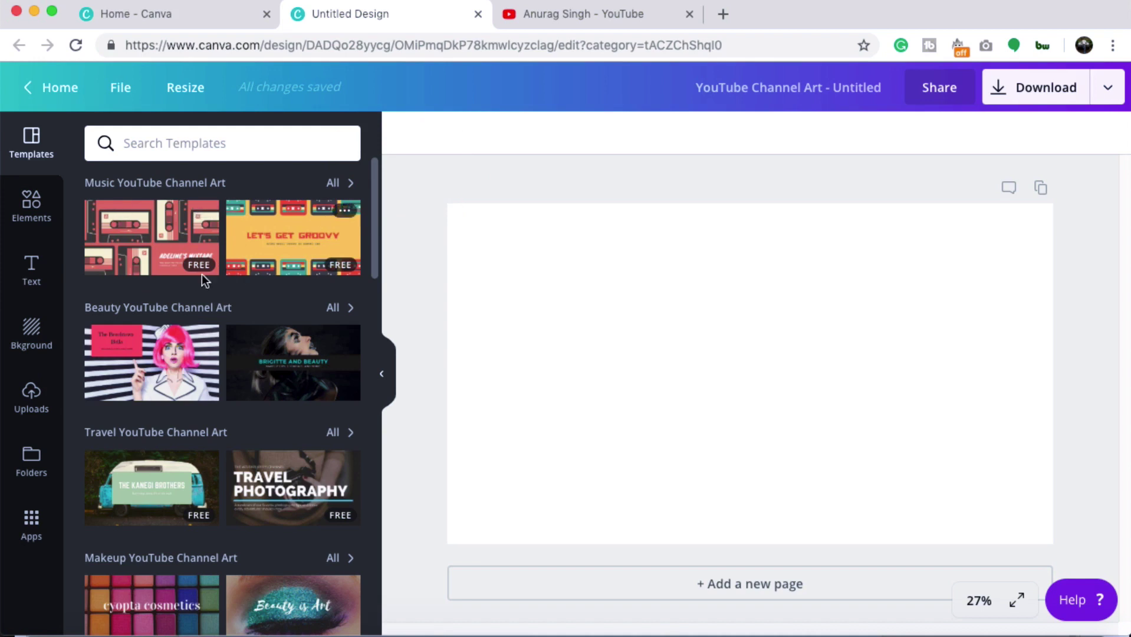
left_click(141, 251)
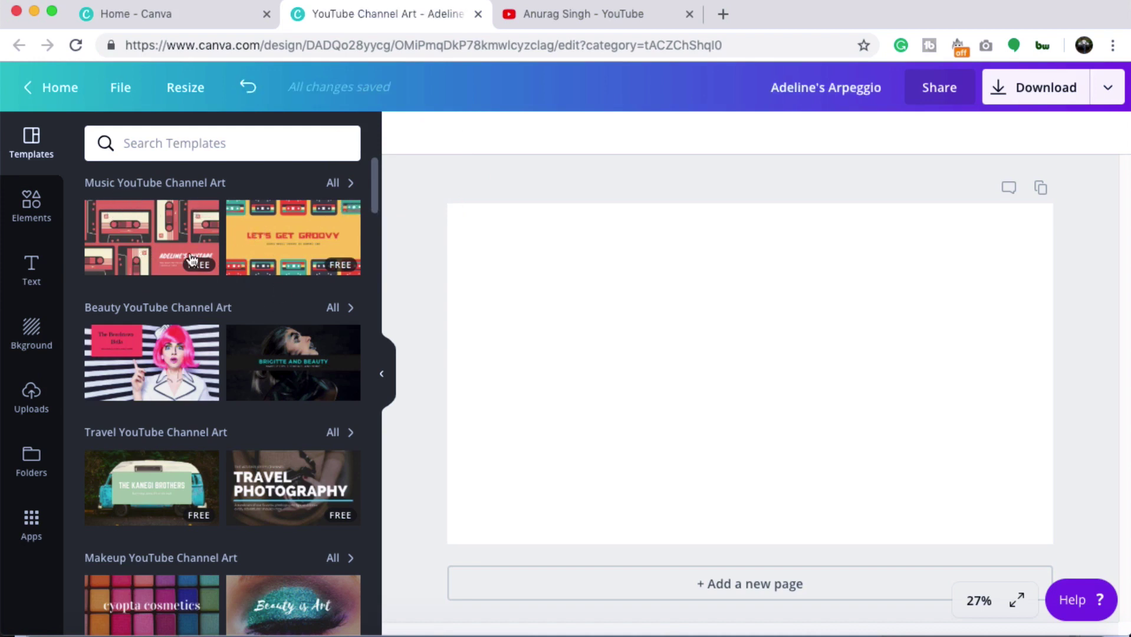
Step: Browse the element categories, from free photos, grids and shapes to frames, illustrations and icons
left_click(30, 204)
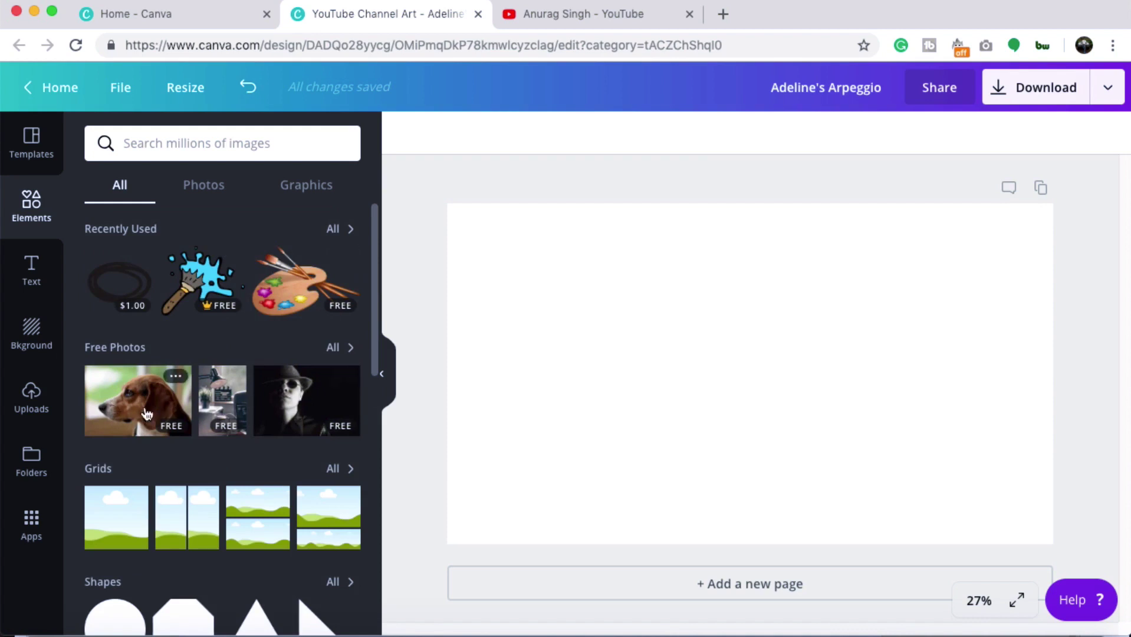
scroll(311, 411, "down", 6)
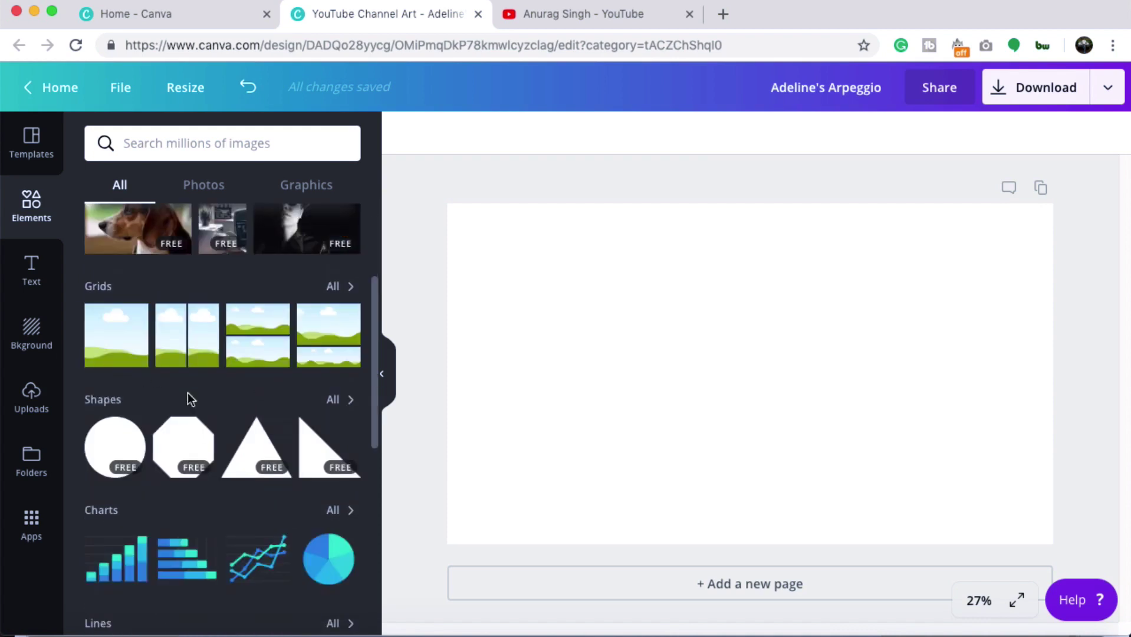
scroll(242, 405, "down", 6)
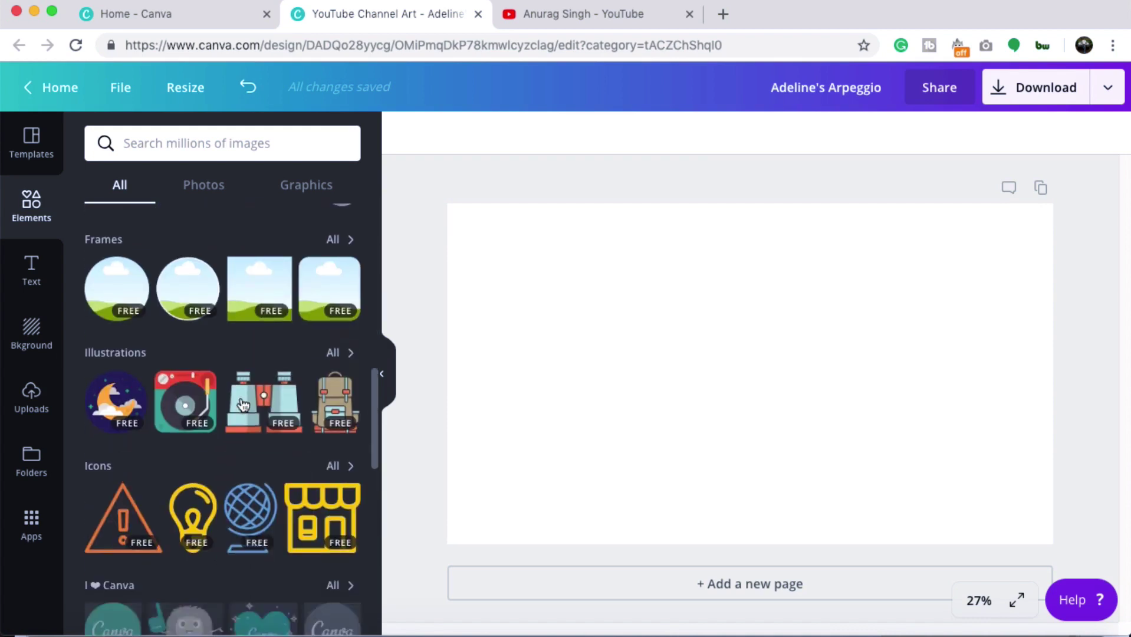
scroll(273, 436, "down", 5)
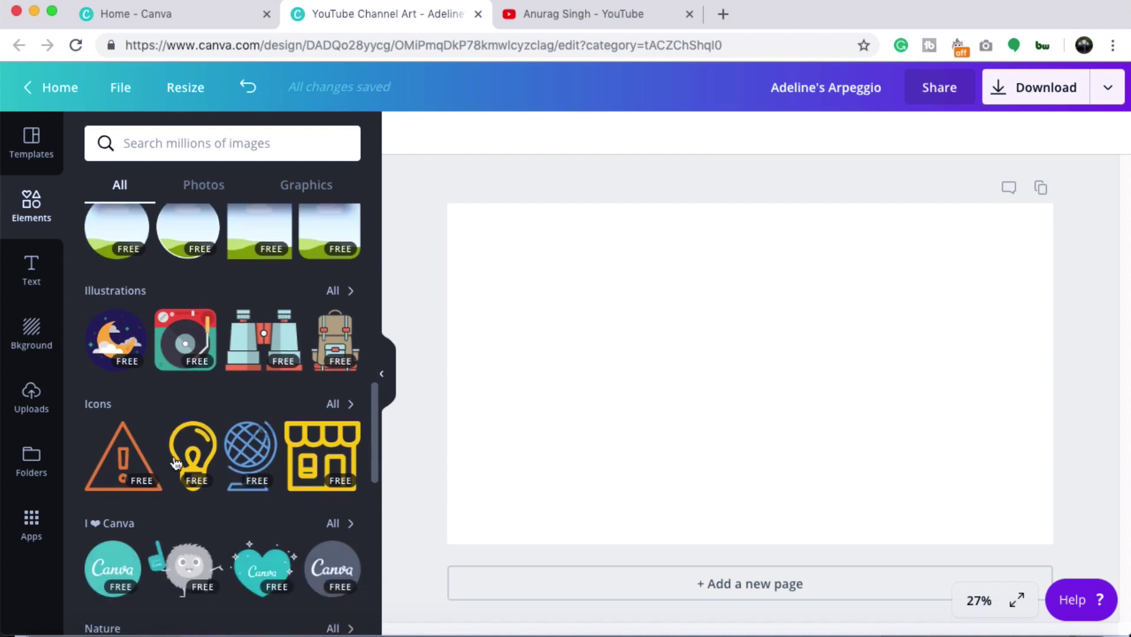
scroll(228, 469, "up", 3)
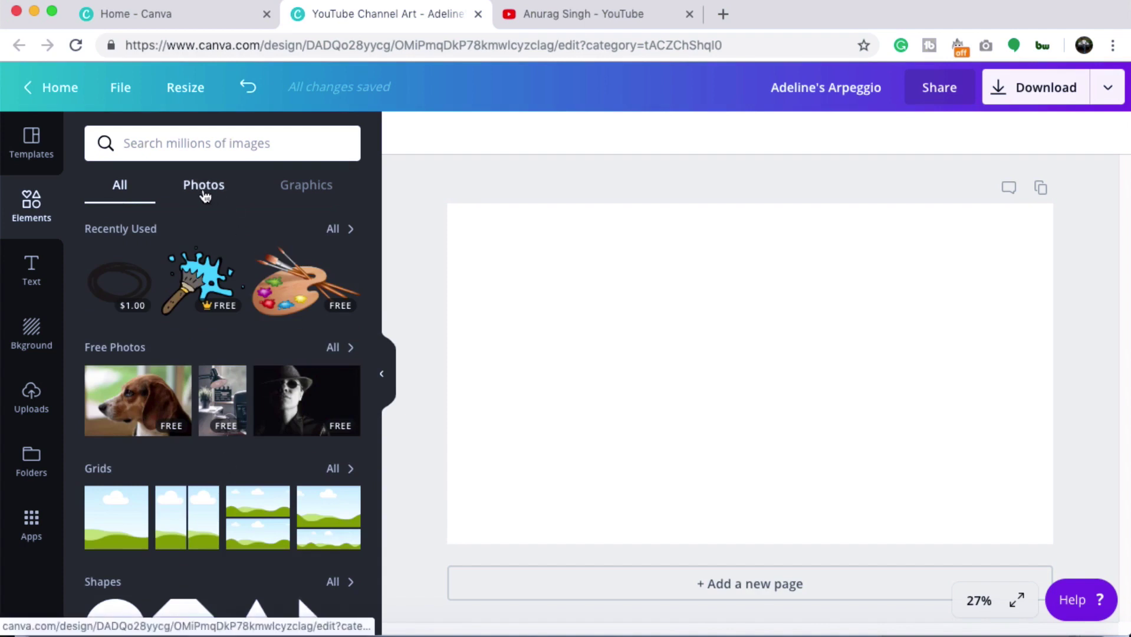
Step: Apply the purple template with three makeup icons from the Makeup YouTube Channel Art group
left_click(34, 154)
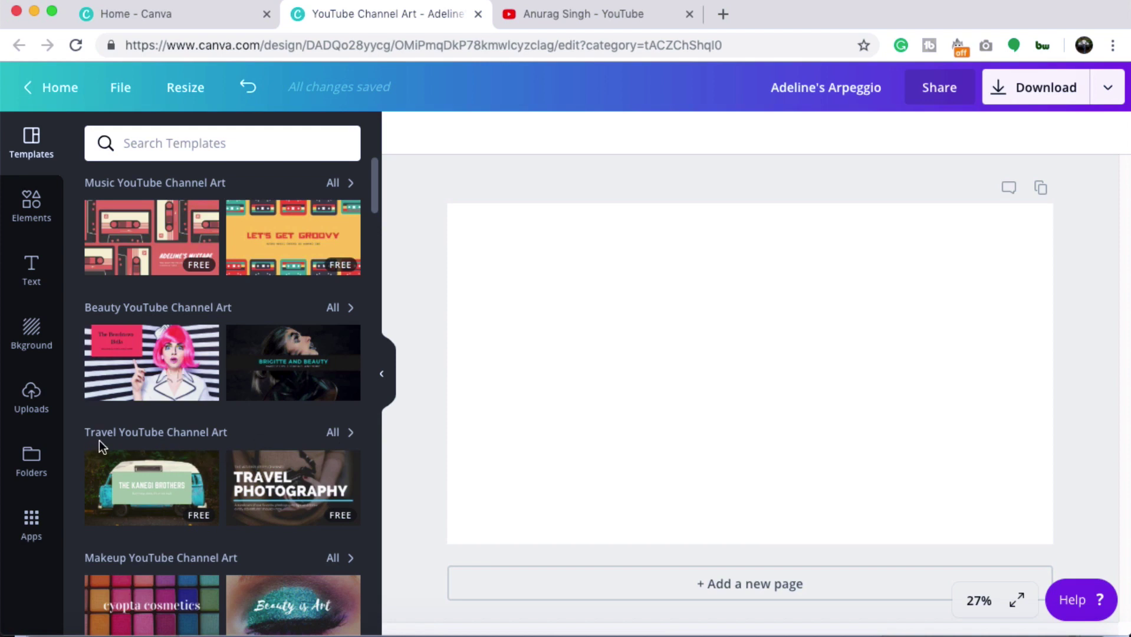
scroll(220, 446, "down", 1)
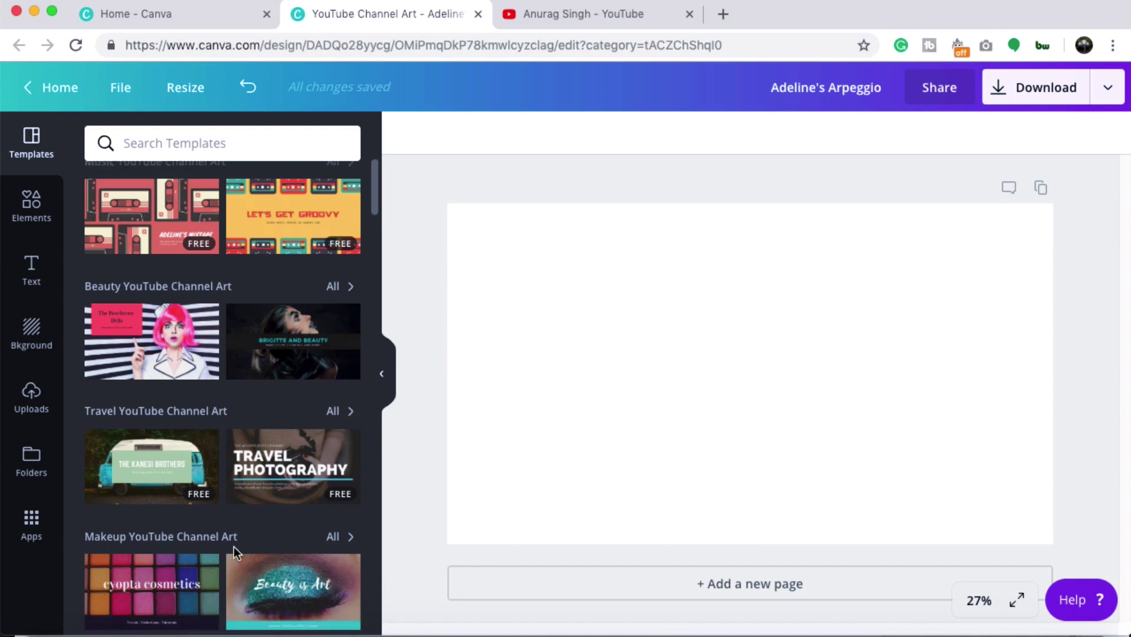
scroll(233, 547, "down", 2)
left_click(336, 504)
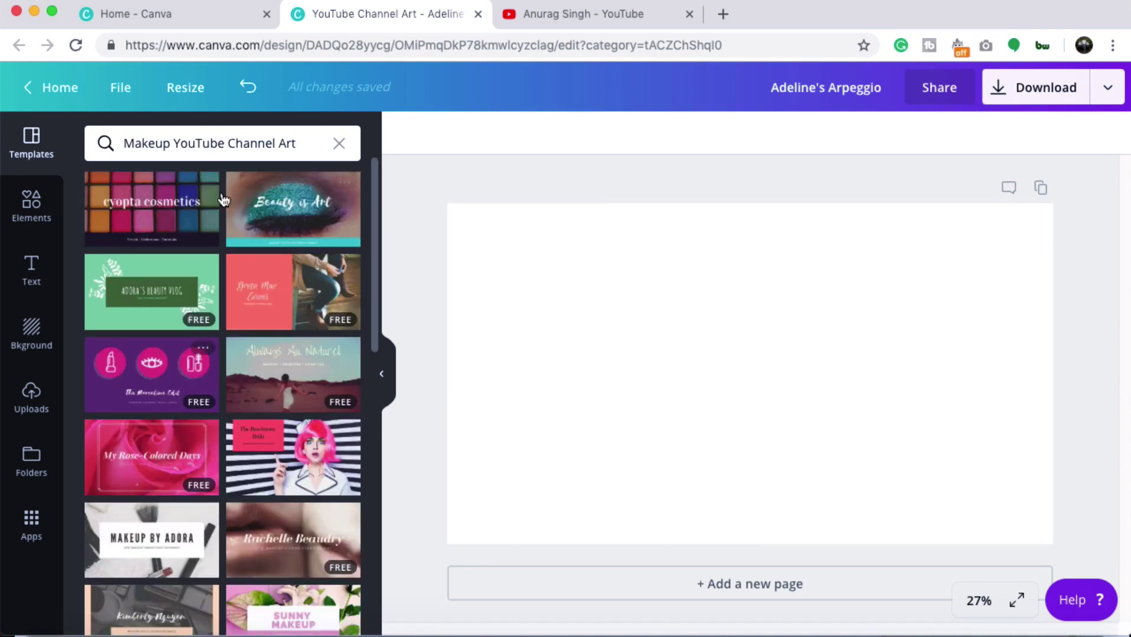
scroll(225, 428, "down", 2)
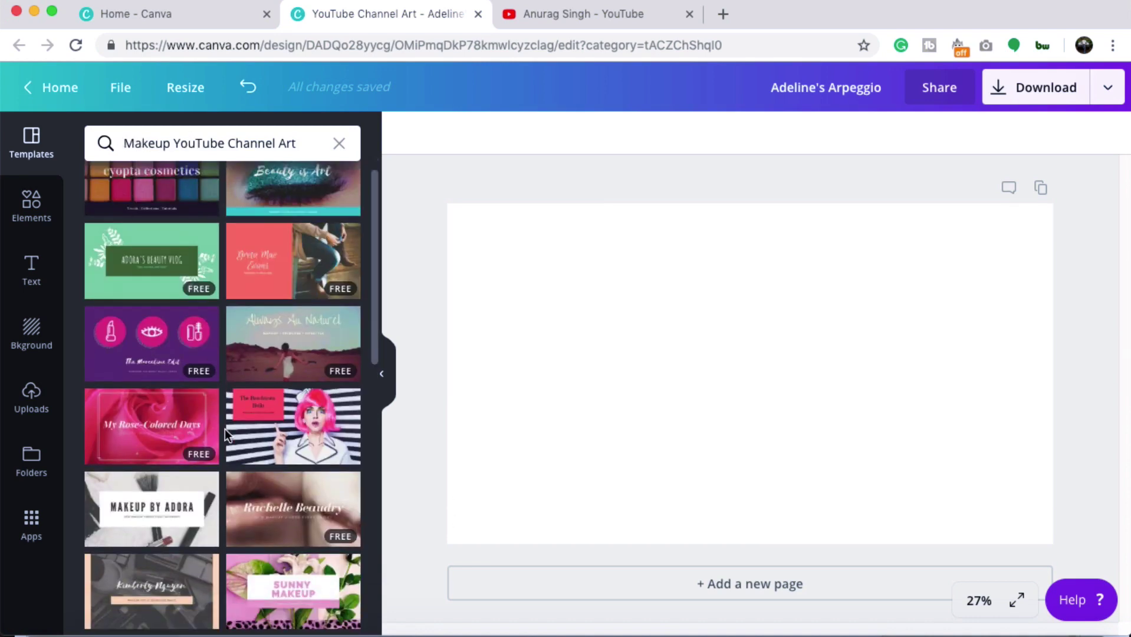
left_click(120, 323)
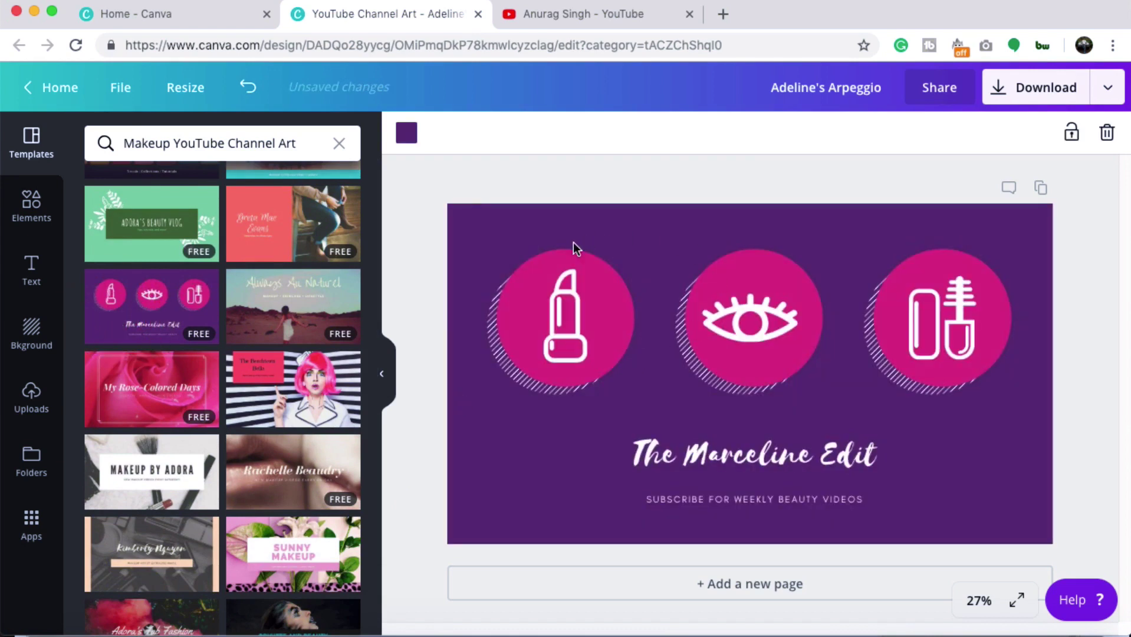
Step: Move the lipstick icon slightly down and shrink the eye icon on the channel art
left_click(536, 326)
left_click(569, 316)
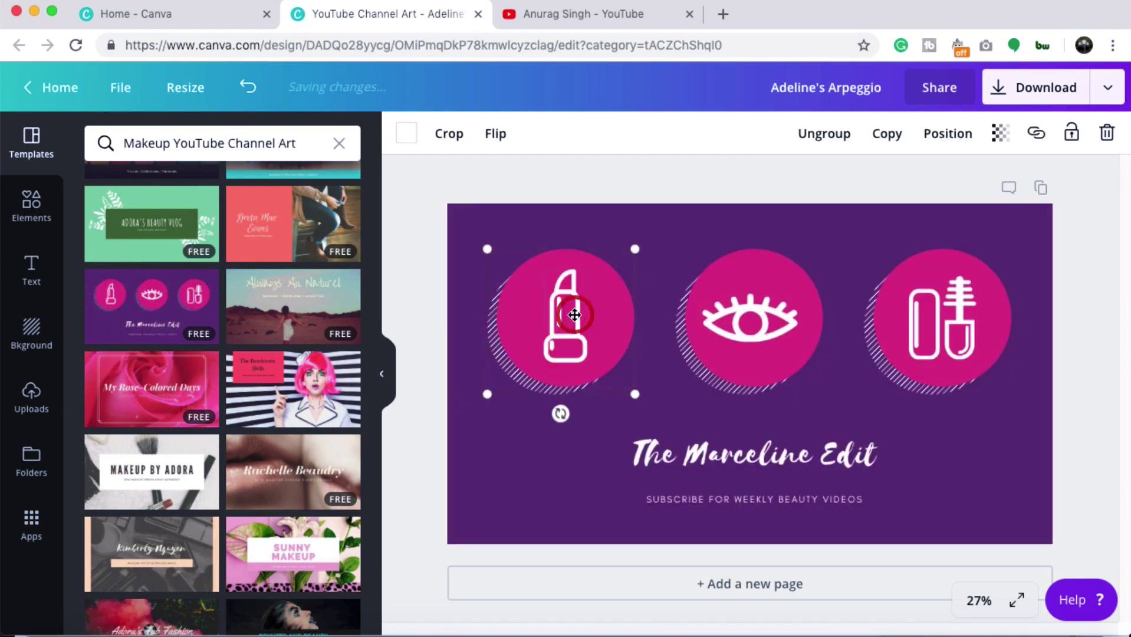
left_click_drag(565, 295, 563, 298)
left_click_drag(756, 342, 764, 346)
left_click_drag(828, 399, 787, 354)
Step: Replace the heading below the icons with "Sample text"
left_click(772, 454)
left_click(772, 454)
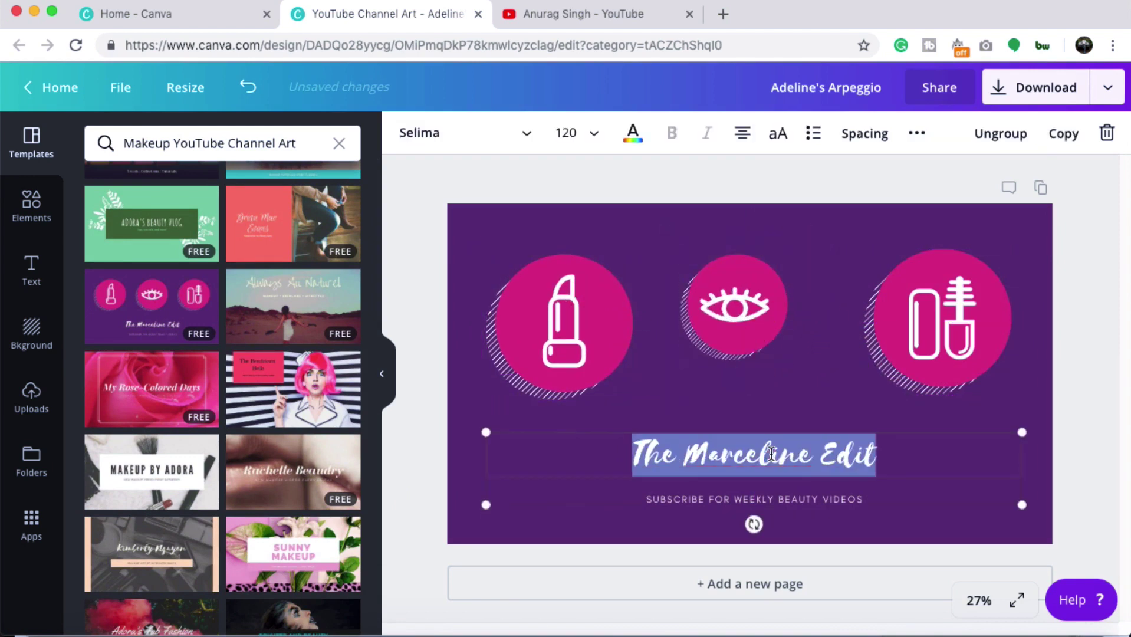
type("Sampe")
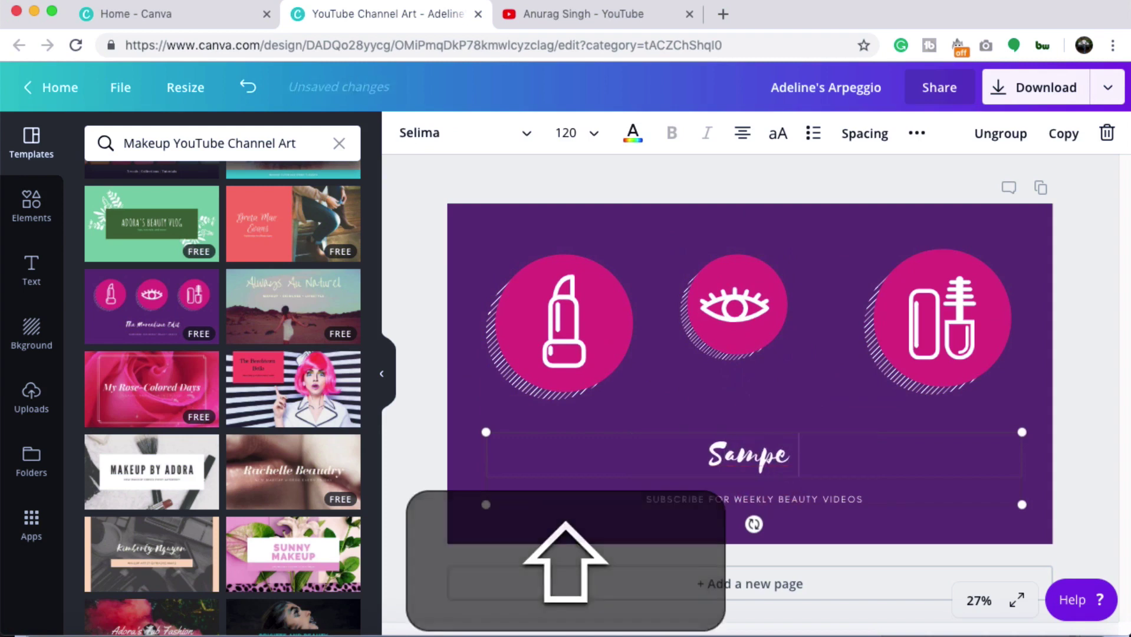
key("BackSpace")
type("le text")
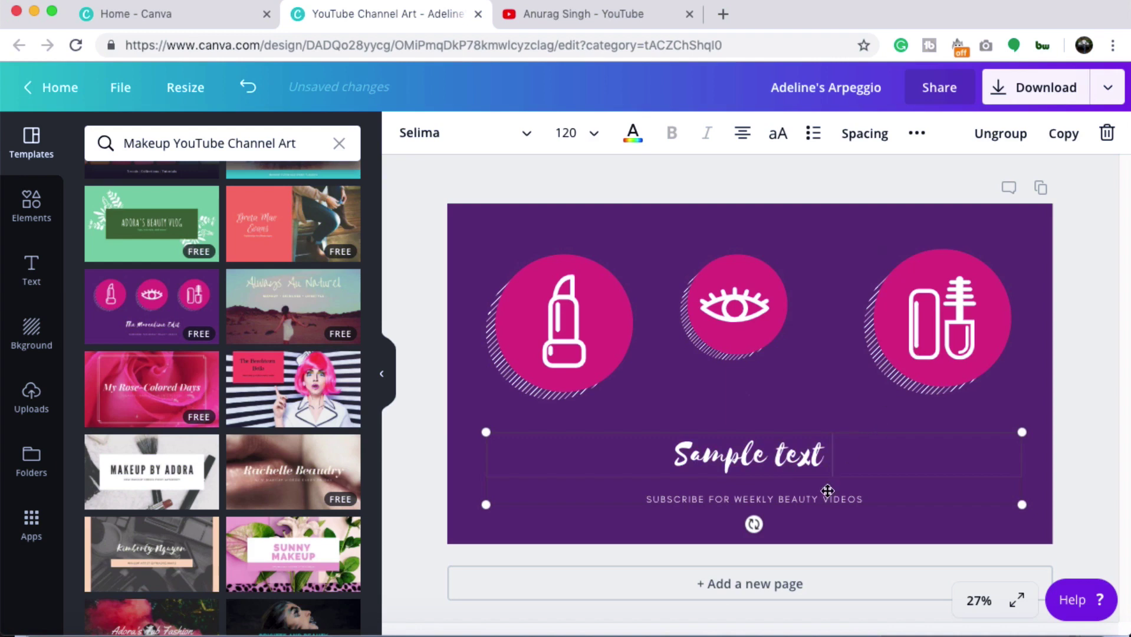
Step: Look through the font and size choices for the "Sample text" heading, and recolour it with the default blue
triple_click(767, 454)
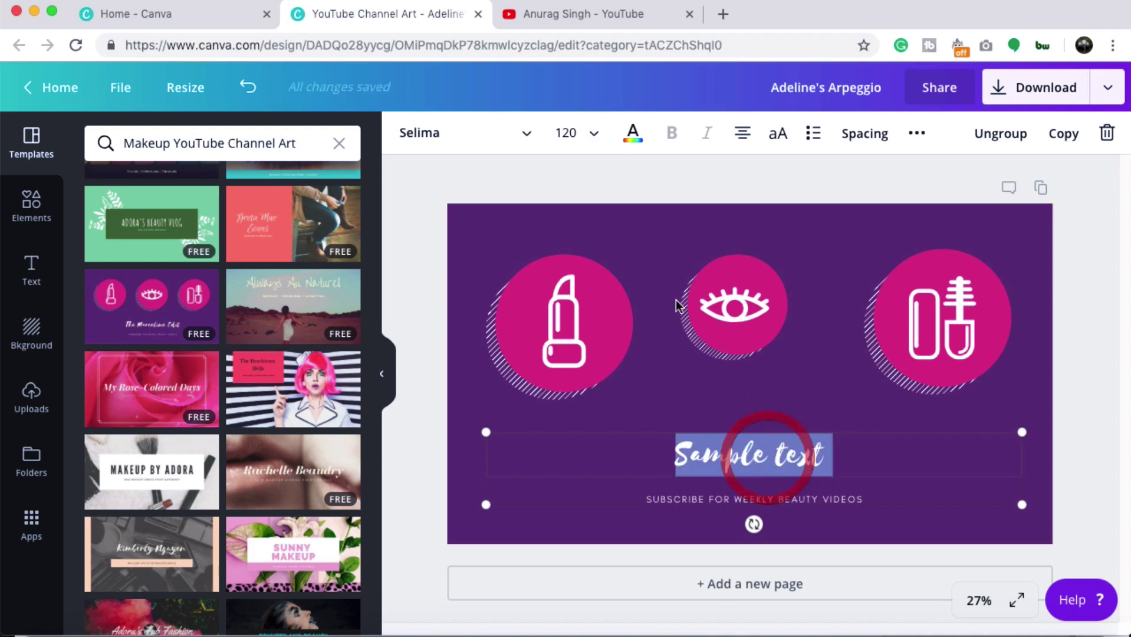
left_click(454, 132)
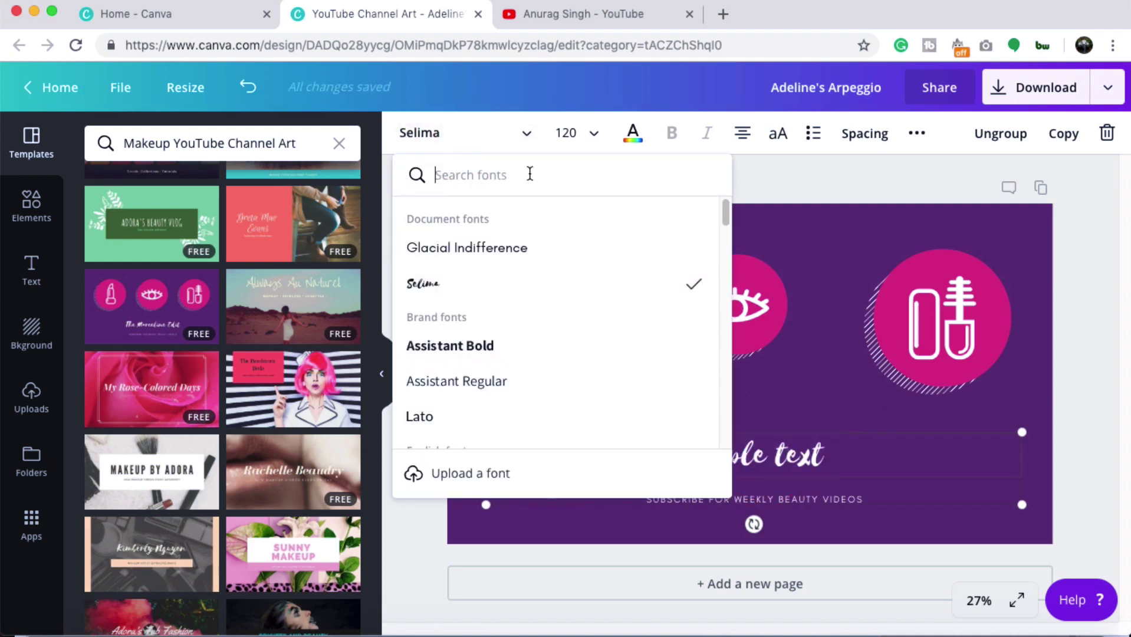
left_click(597, 132)
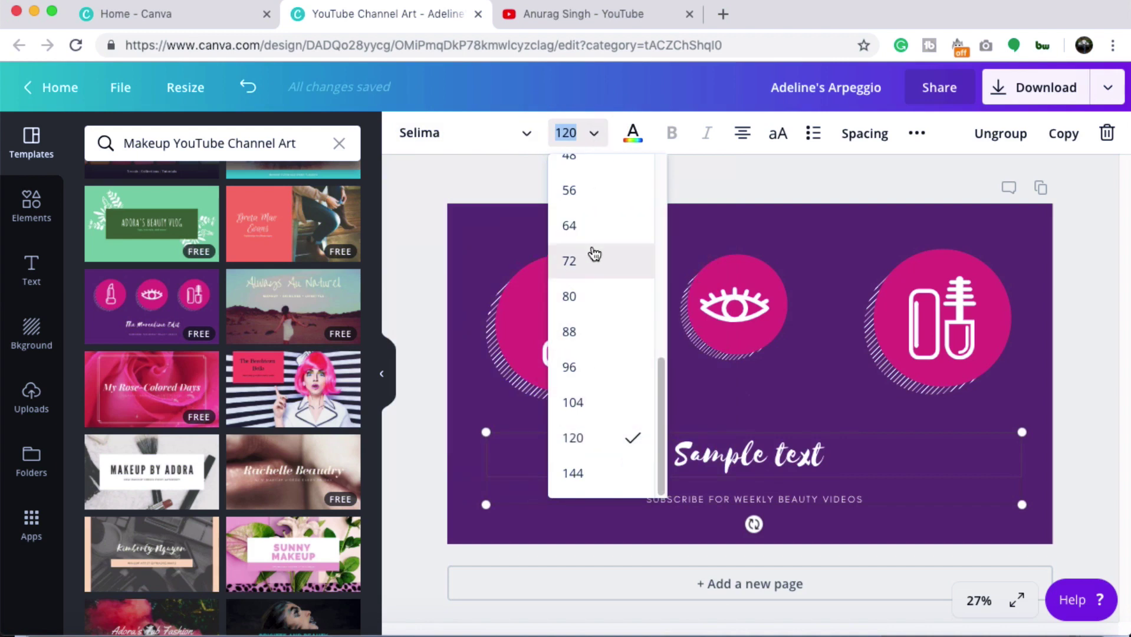
left_click(632, 132)
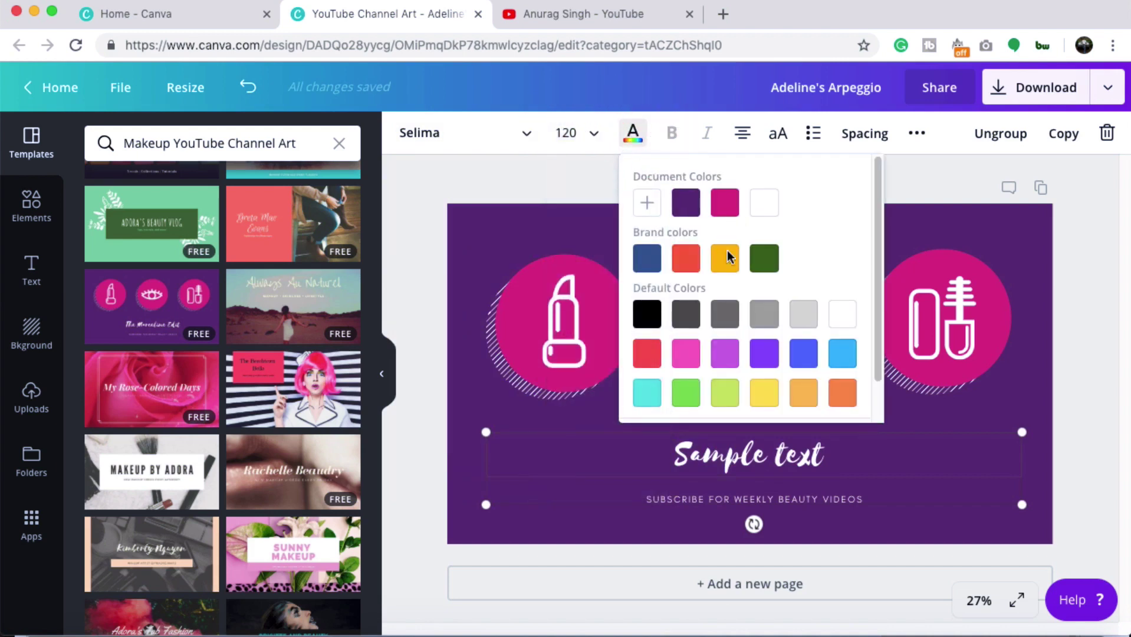
left_click(766, 395)
left_click(804, 392)
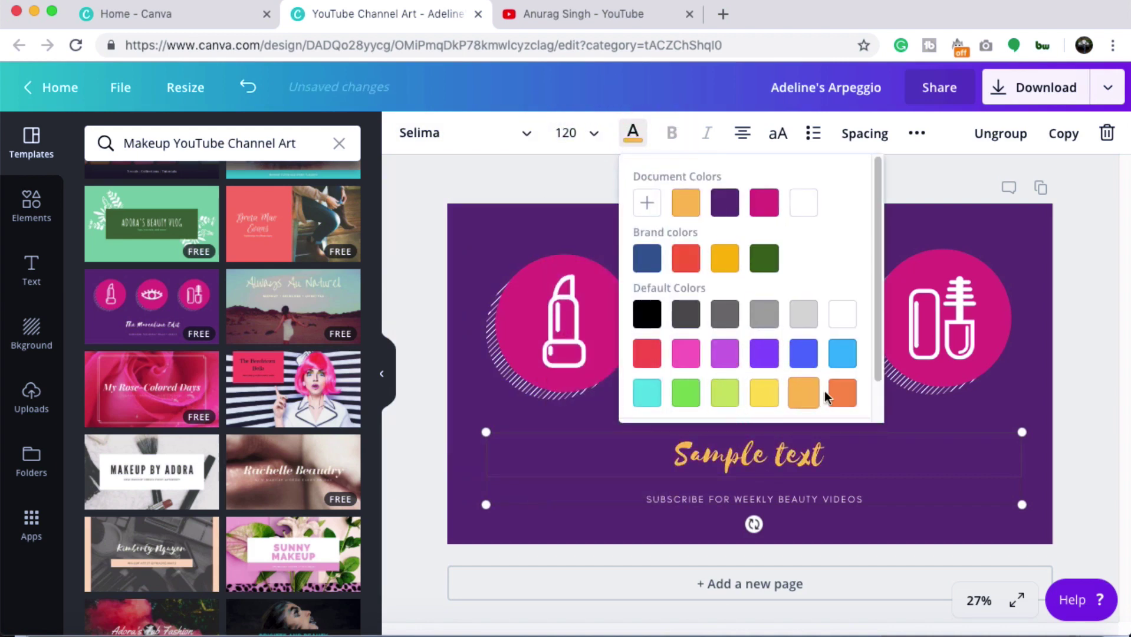
left_click(841, 392)
left_click(812, 356)
left_click(672, 131)
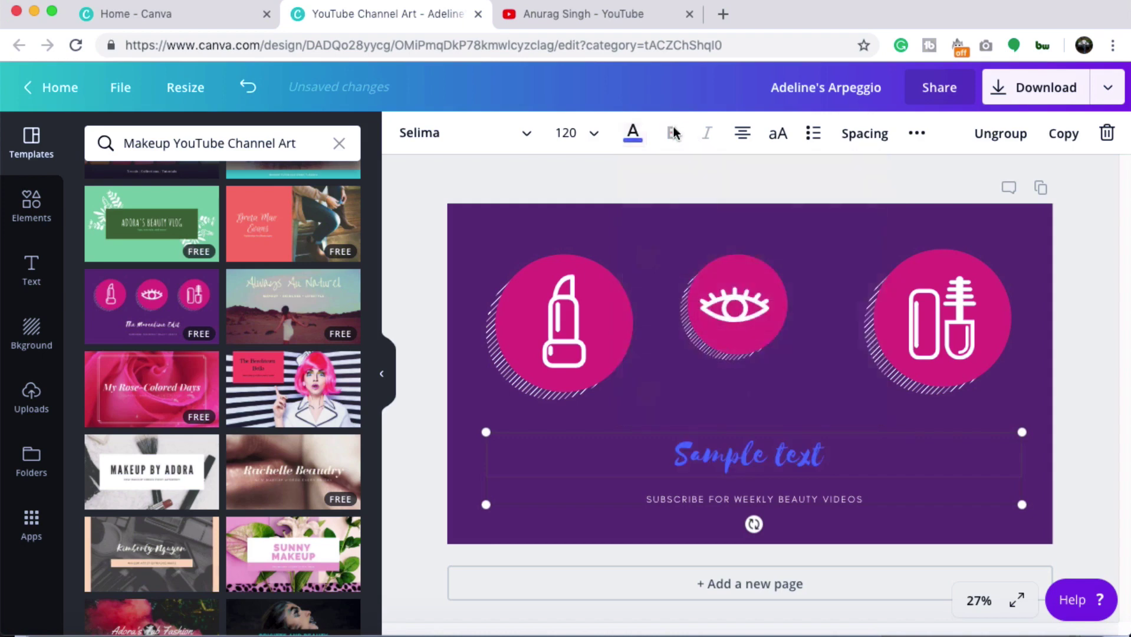
Step: Try left and centre alignment on the heading, and settle on right alignment
left_click(742, 132)
left_click(747, 176)
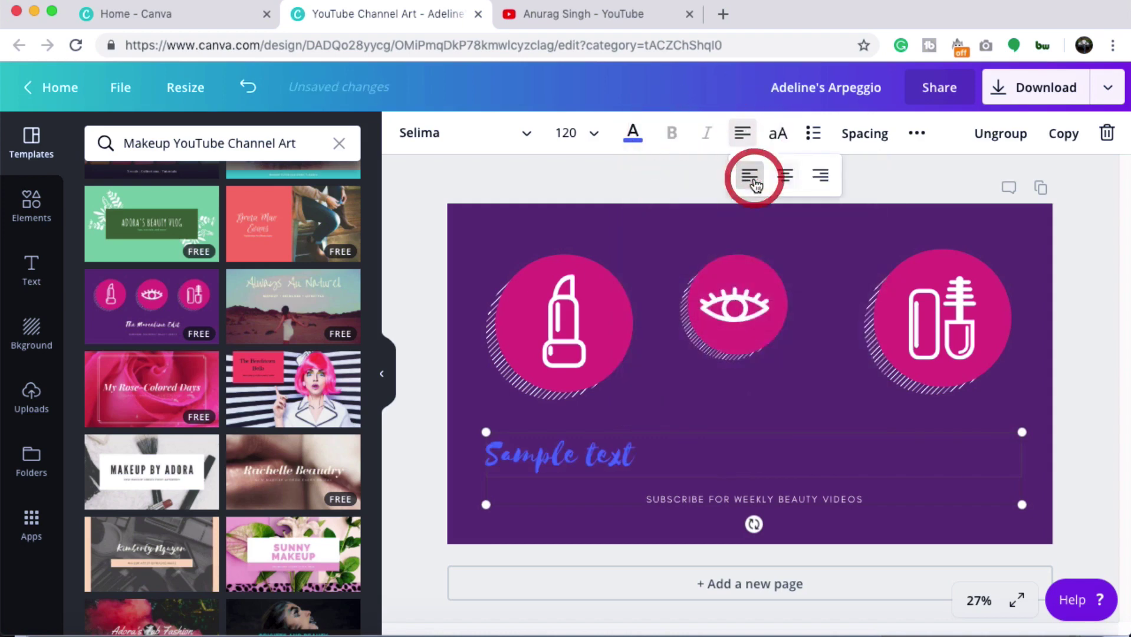
left_click(785, 174)
left_click(823, 175)
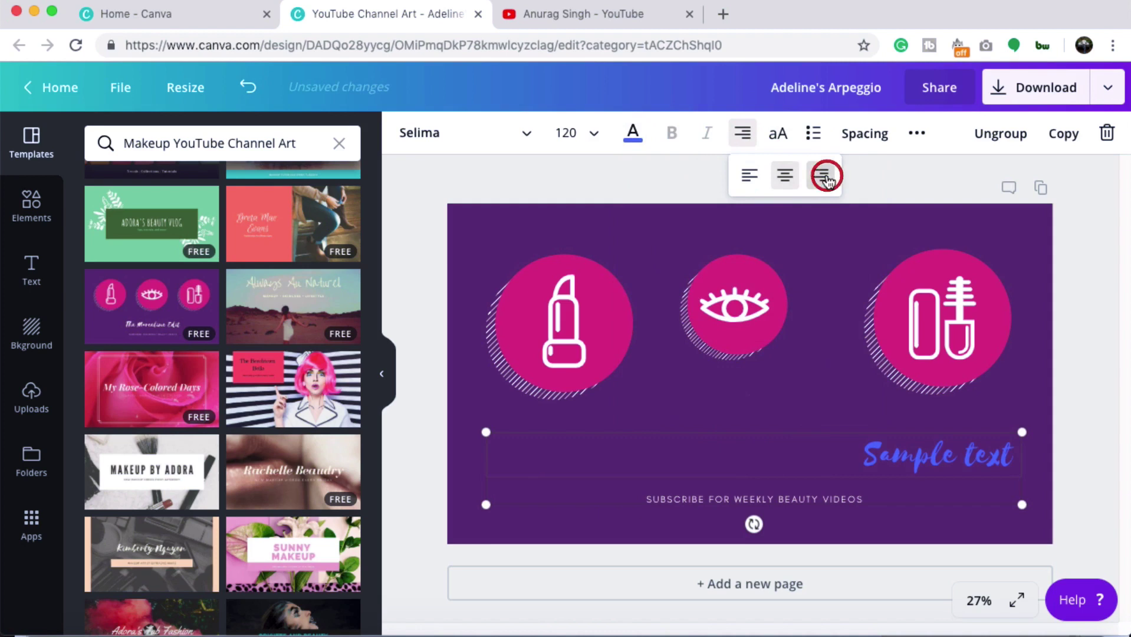
Step: Switch the heading to uppercase and set its letter spacing to 71
left_click(777, 136)
left_click(776, 136)
left_click(777, 137)
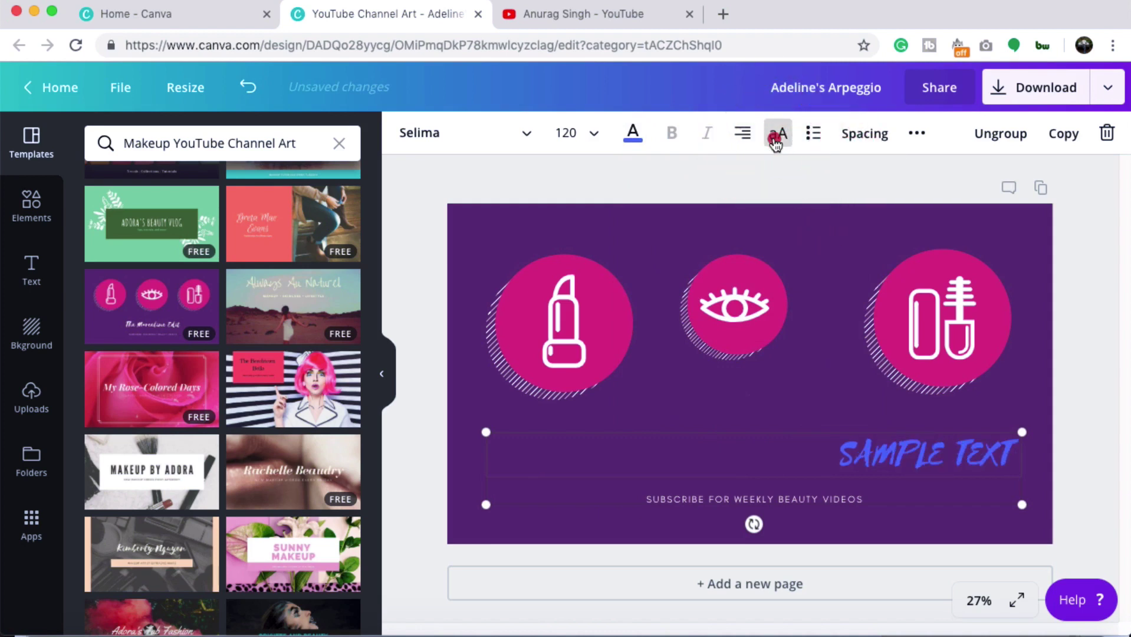
left_click(776, 137)
left_click(776, 137)
left_click(870, 133)
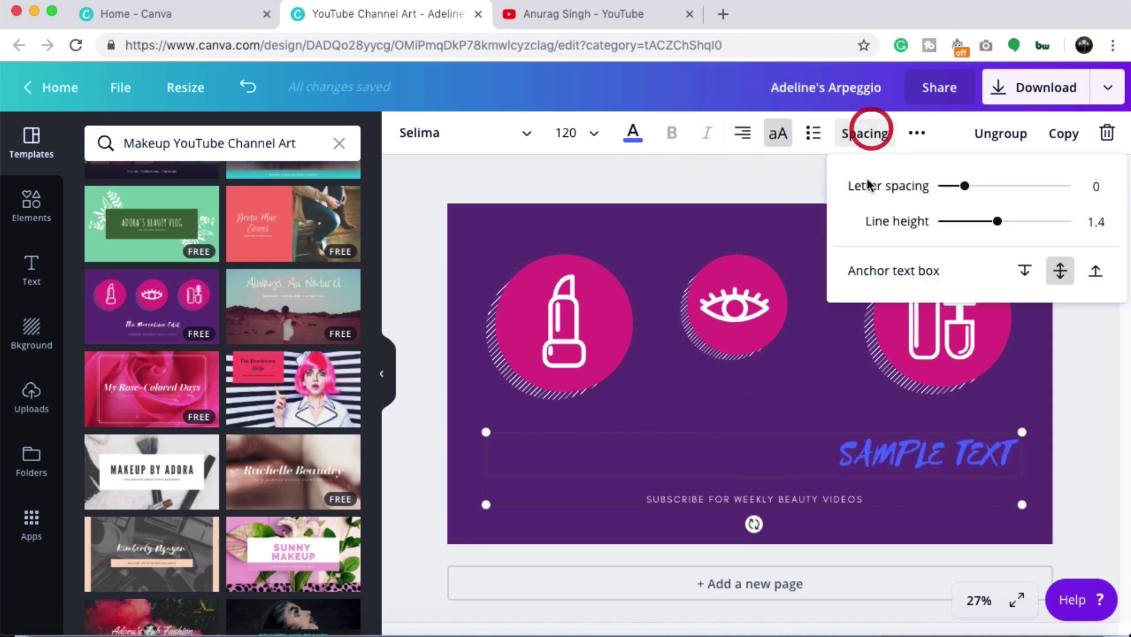
mouse_move(961, 184)
left_mouse_down()
mouse_move(999, 185)
mouse_move(973, 186)
left_mouse_up()
Step: Add the filler lines "sfdldjflkdjf" and "lkldjlfkjdf" below the heading text, and tighten its line height
left_click(1005, 451)
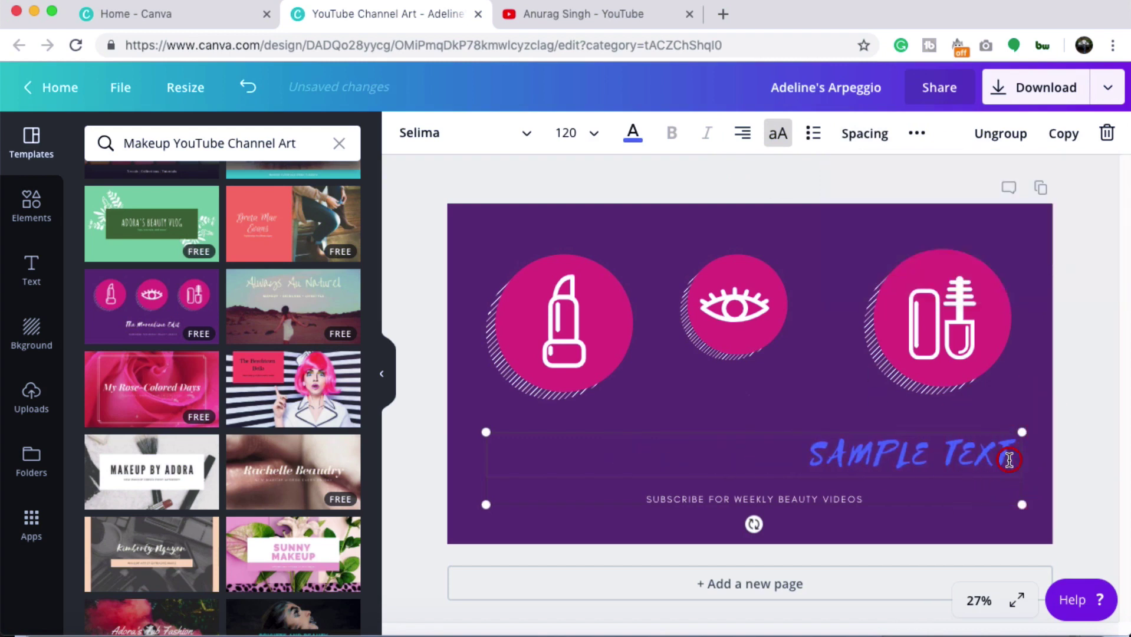
key("Return")
type("sfdldjflkdjf")
key("Return")
type("lkldjlfkjdf")
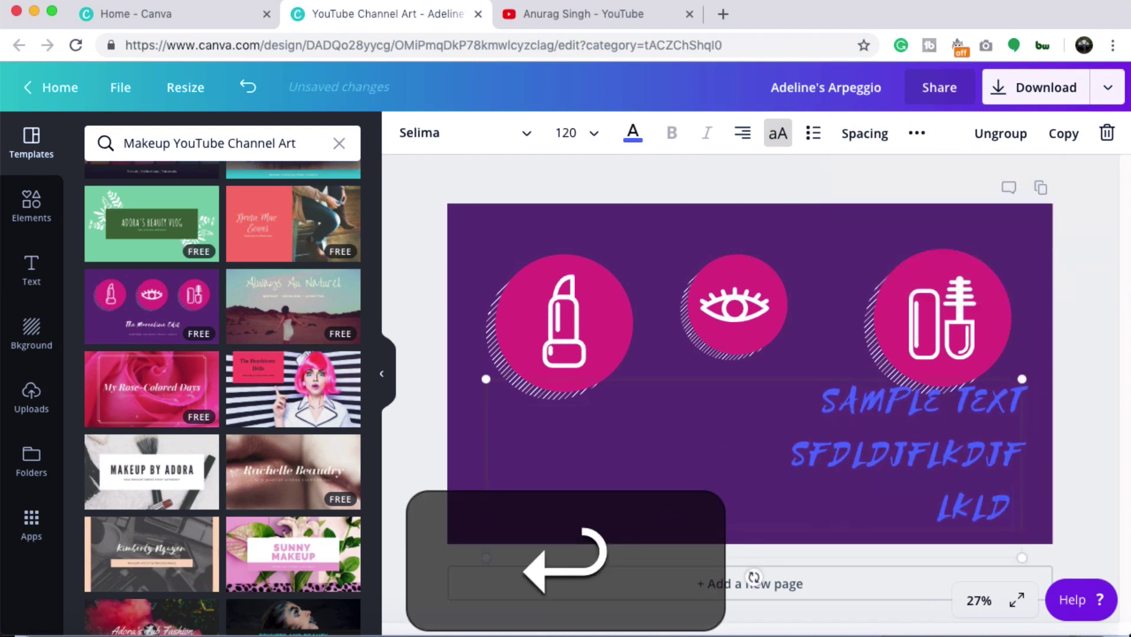
left_click(845, 133)
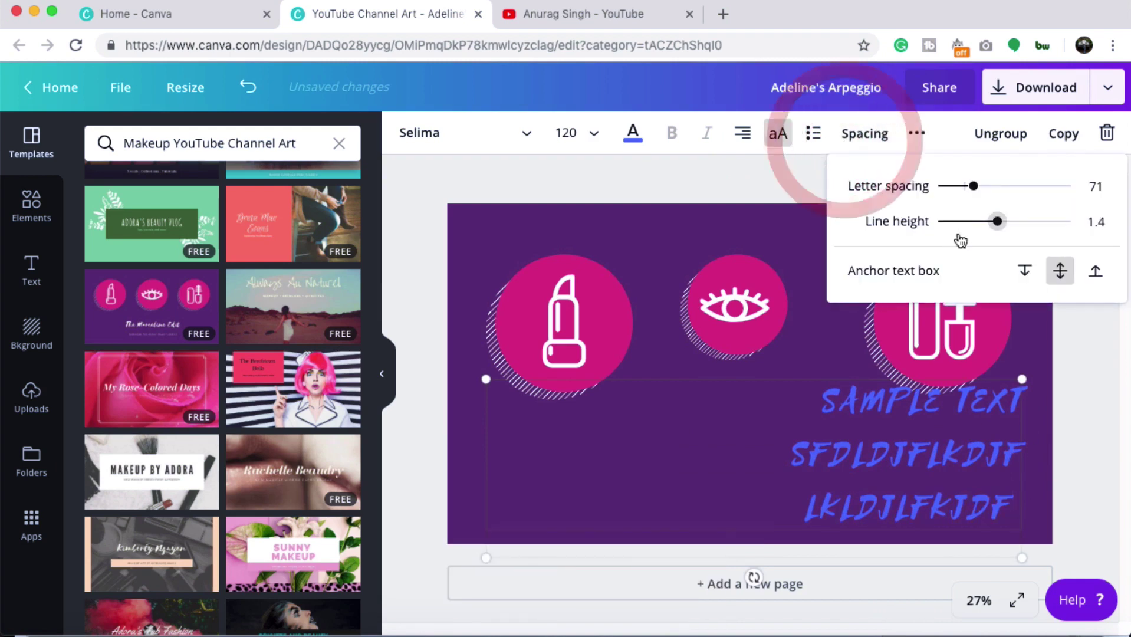
mouse_move(995, 222)
left_mouse_down()
mouse_move(960, 222)
mouse_move(979, 225)
left_mouse_up()
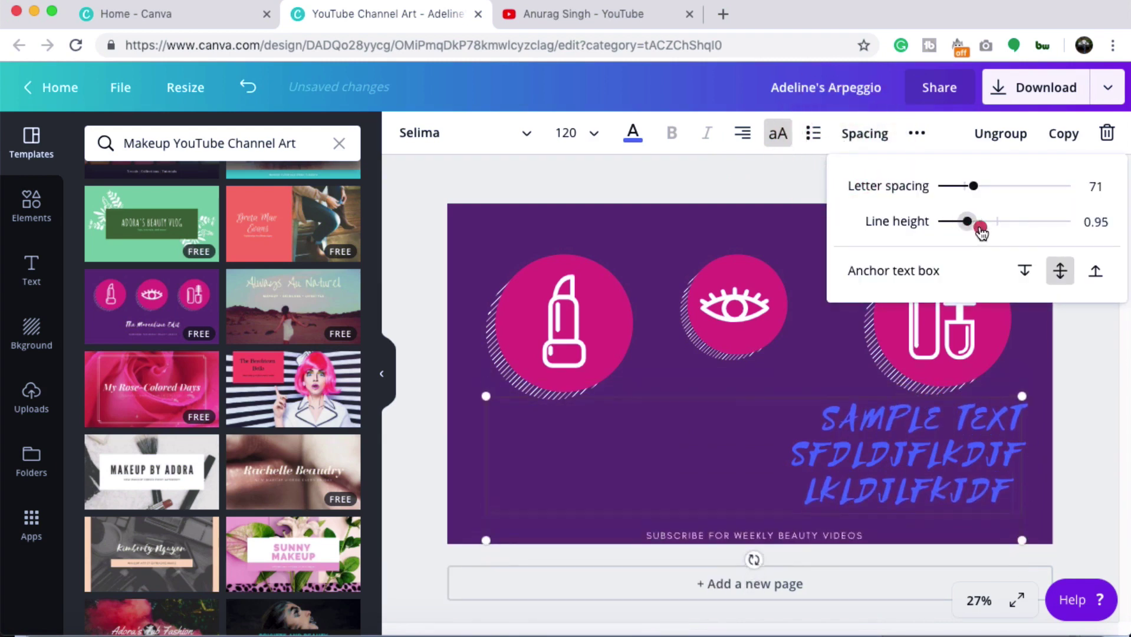
Step: Try the transparency setting and page alignments on the text group, ending with it aligned to the page's right edge
left_click(916, 133)
left_click(841, 183)
mouse_move(790, 222)
left_mouse_down()
mouse_move(694, 222)
mouse_move(752, 223)
mouse_move(750, 233)
mouse_move(790, 221)
left_mouse_up()
left_click(781, 176)
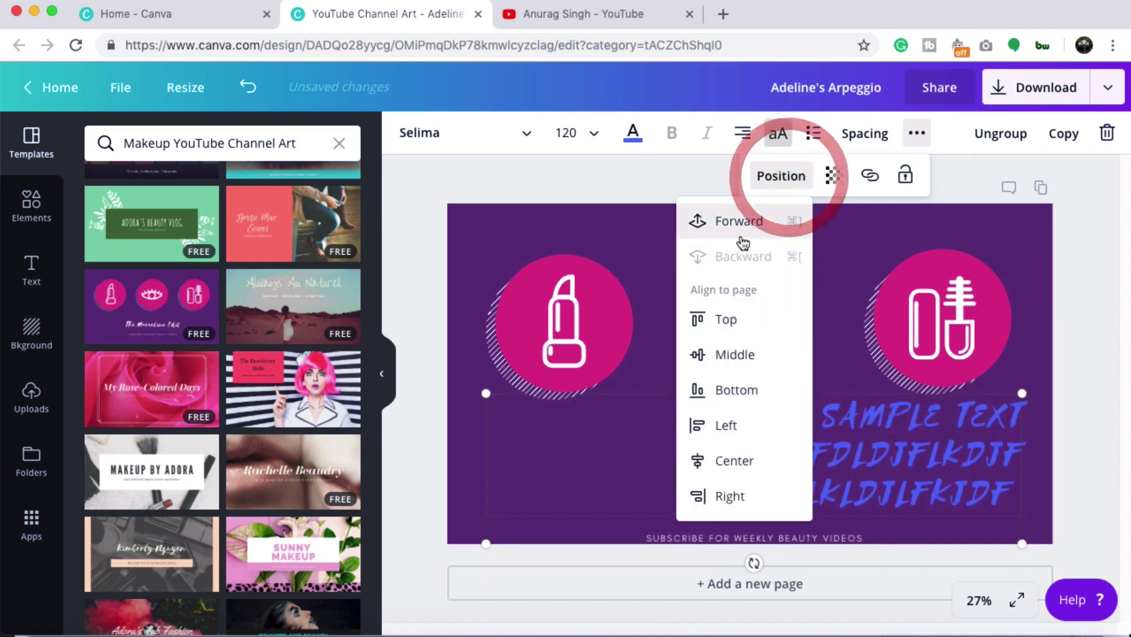
left_click(728, 323)
left_click(737, 422)
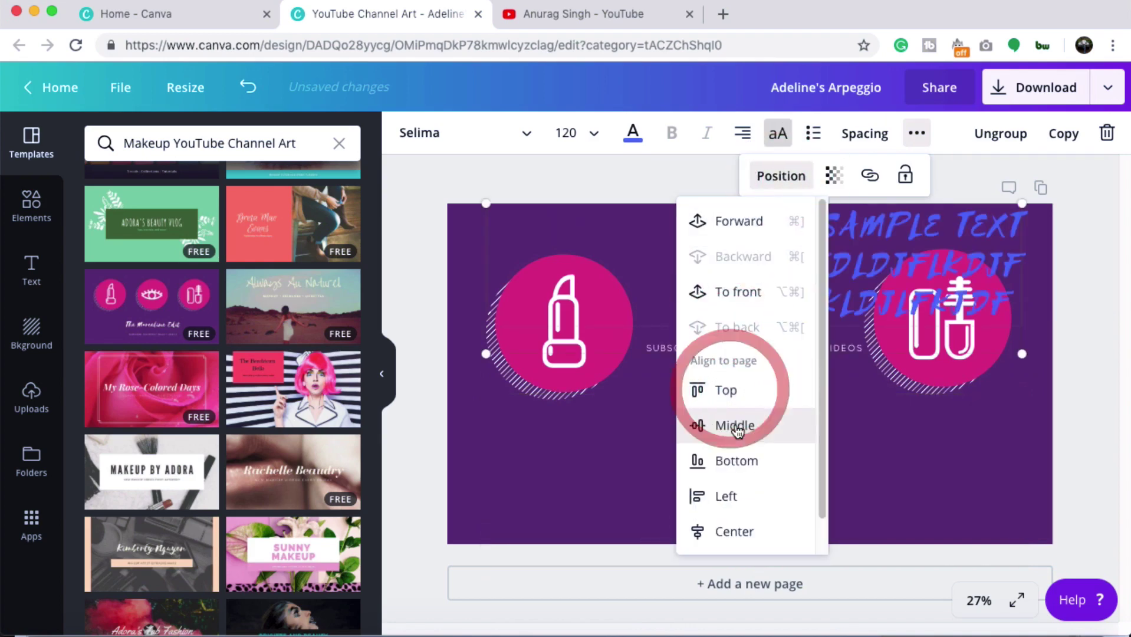
left_click(740, 466)
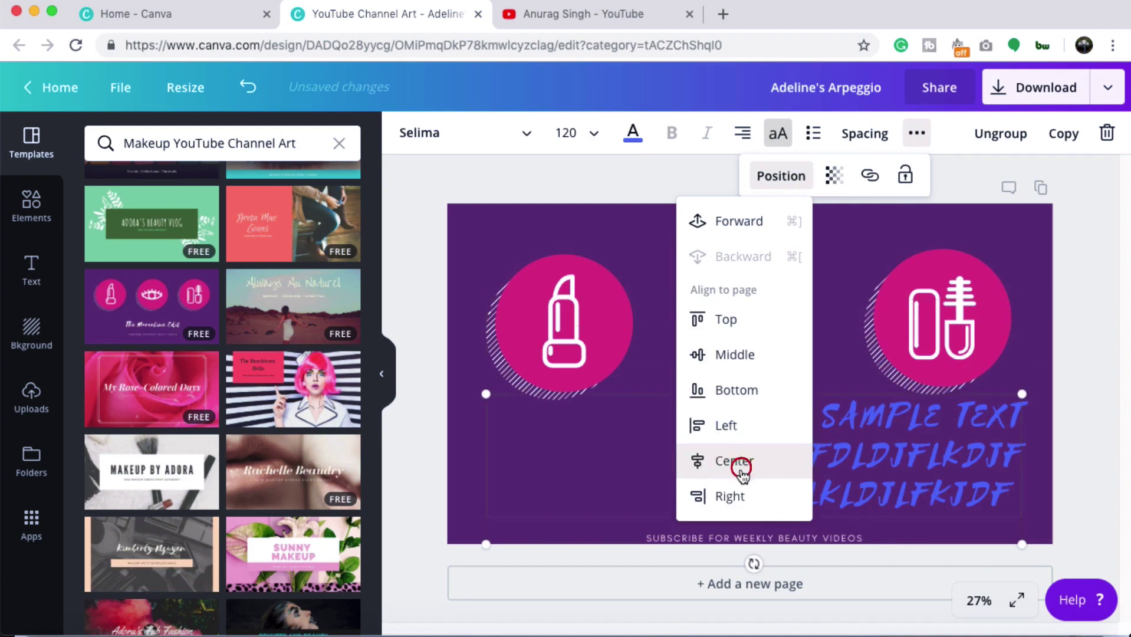
left_click(727, 425)
left_click(734, 496)
left_click(530, 177)
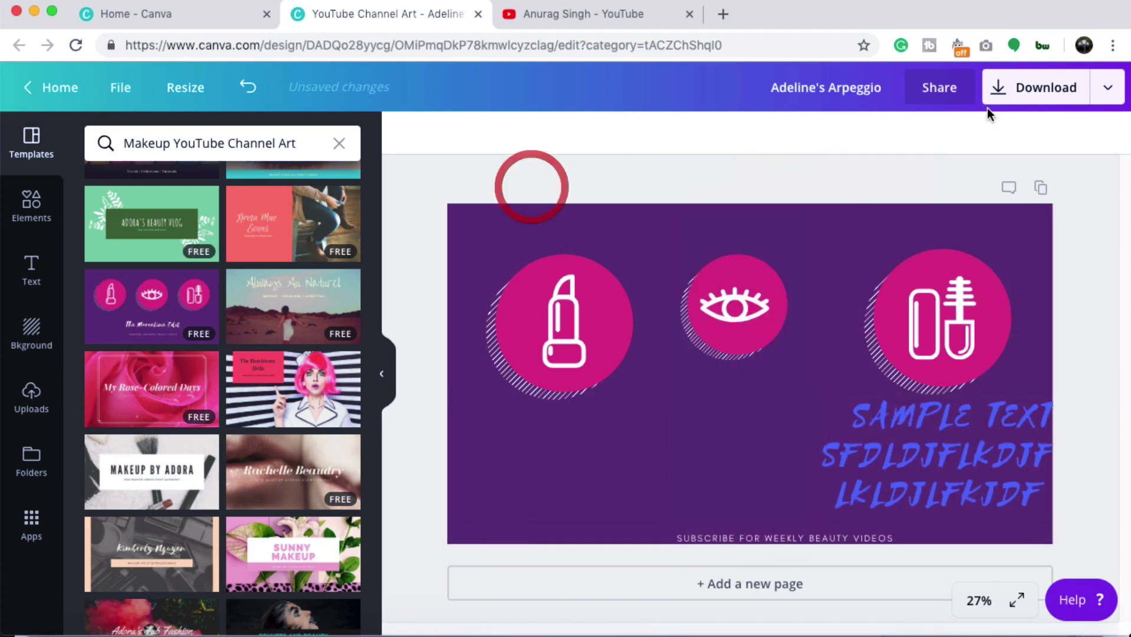
Step: Move the blue text block away from the page's right edge to the centre, below the eye icon
left_click(928, 451)
left_click(1073, 286)
left_click(1095, 265)
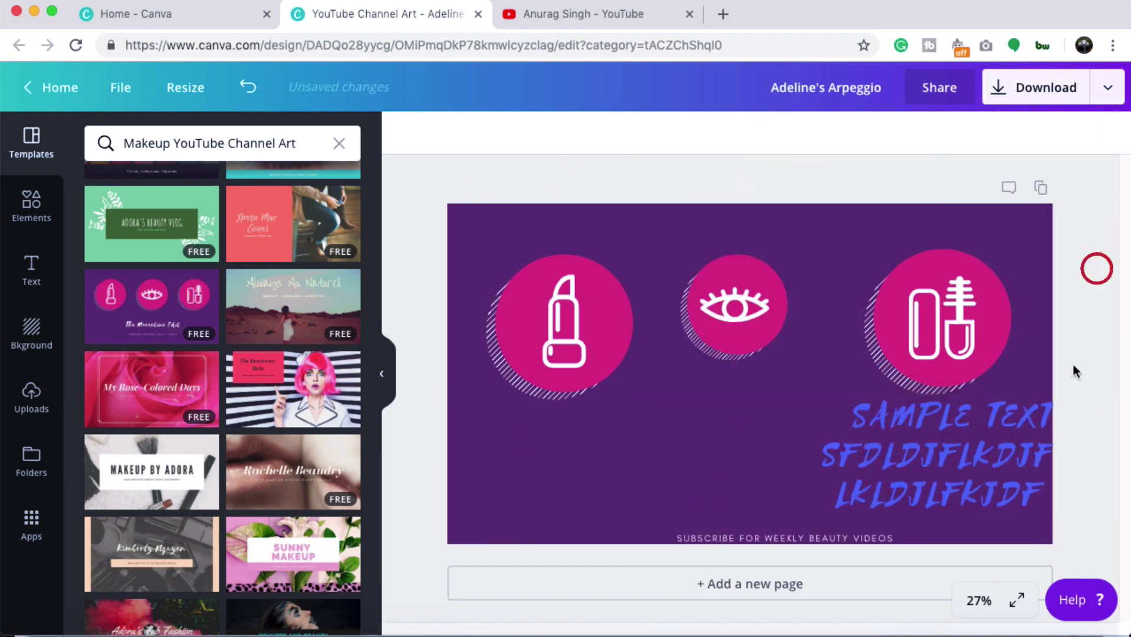
left_click_drag(894, 469, 816, 454)
left_click(757, 188)
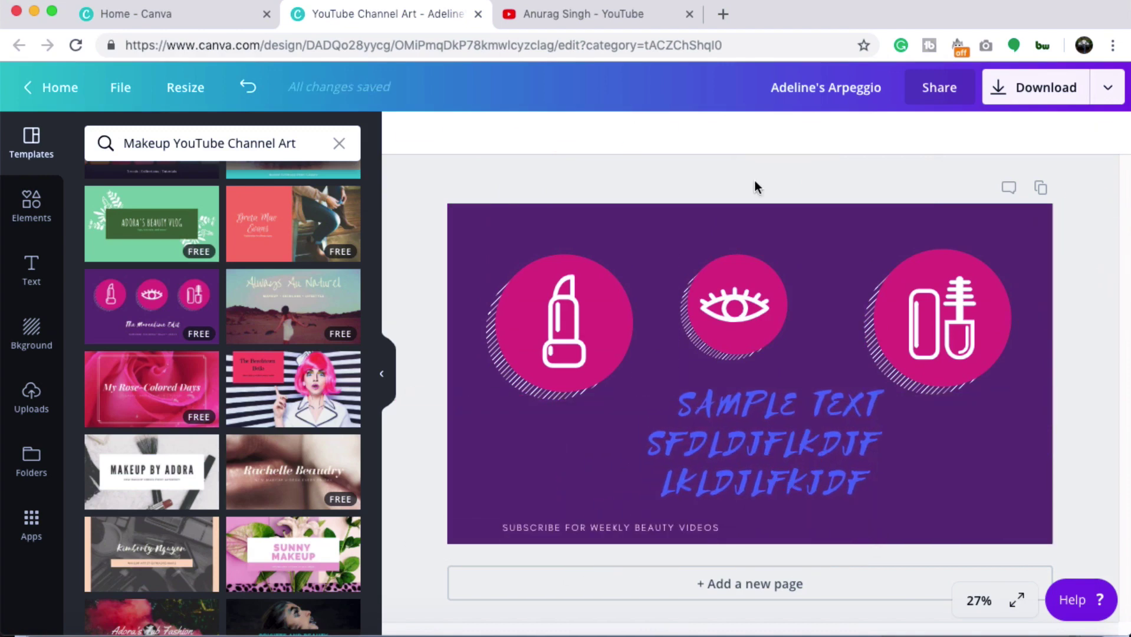
Step: Download the channel art design as a PNG file
left_click(1029, 87)
left_click(996, 325)
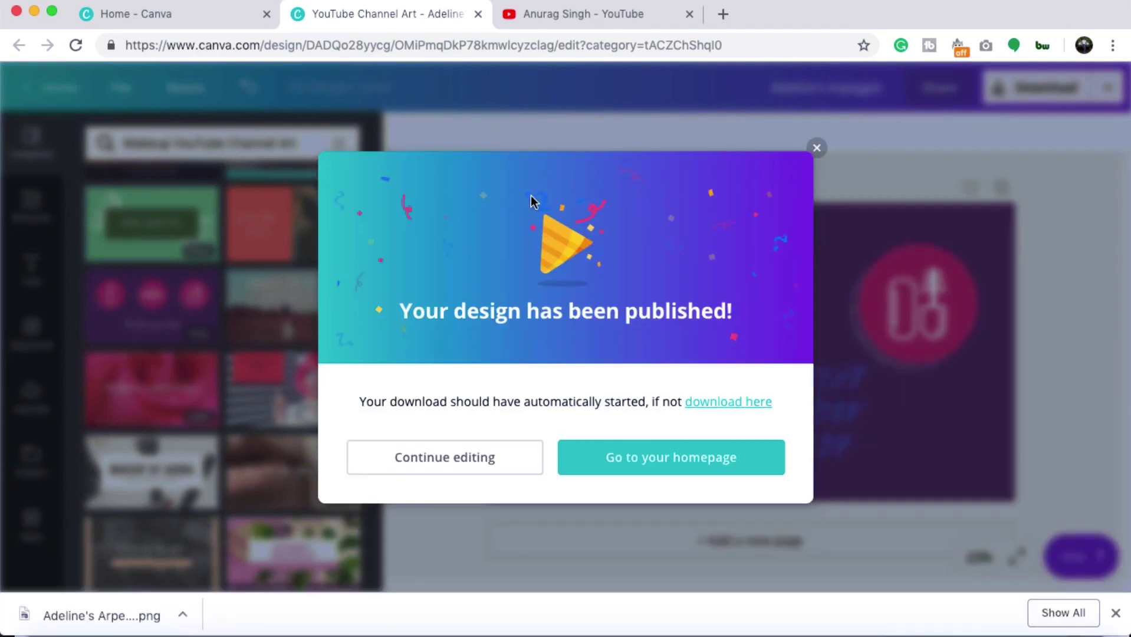
Step: Switch to the YouTube channel page and upload Adeline's Arpeggio.png from the Downloads folder as channel art
left_click(599, 18)
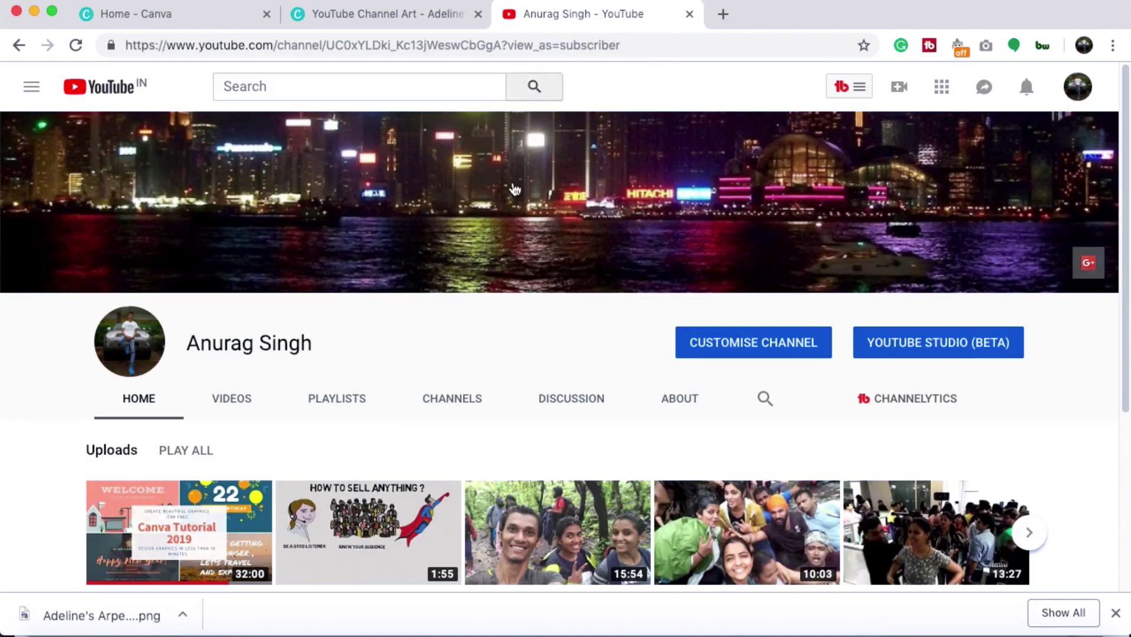
left_click(1087, 149)
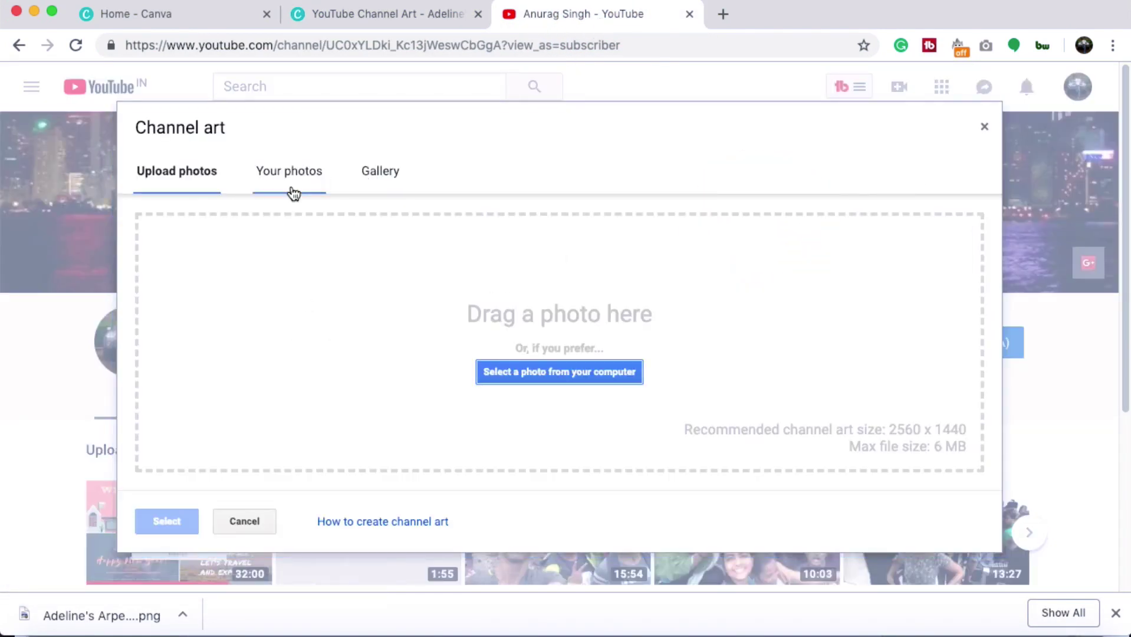
left_click(551, 377)
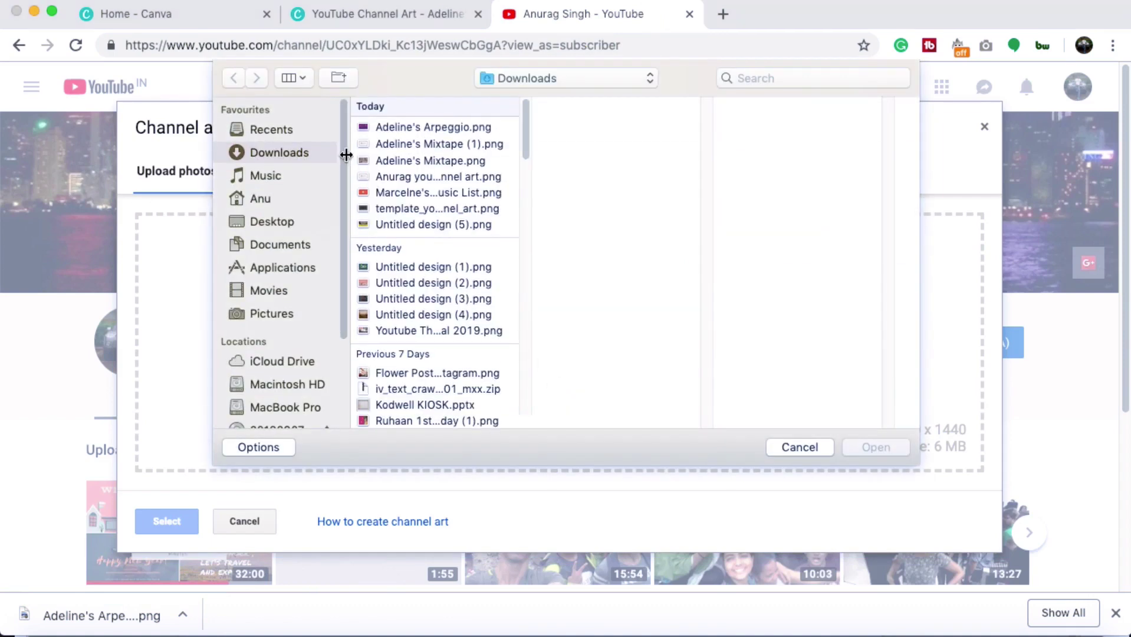
left_click(391, 132)
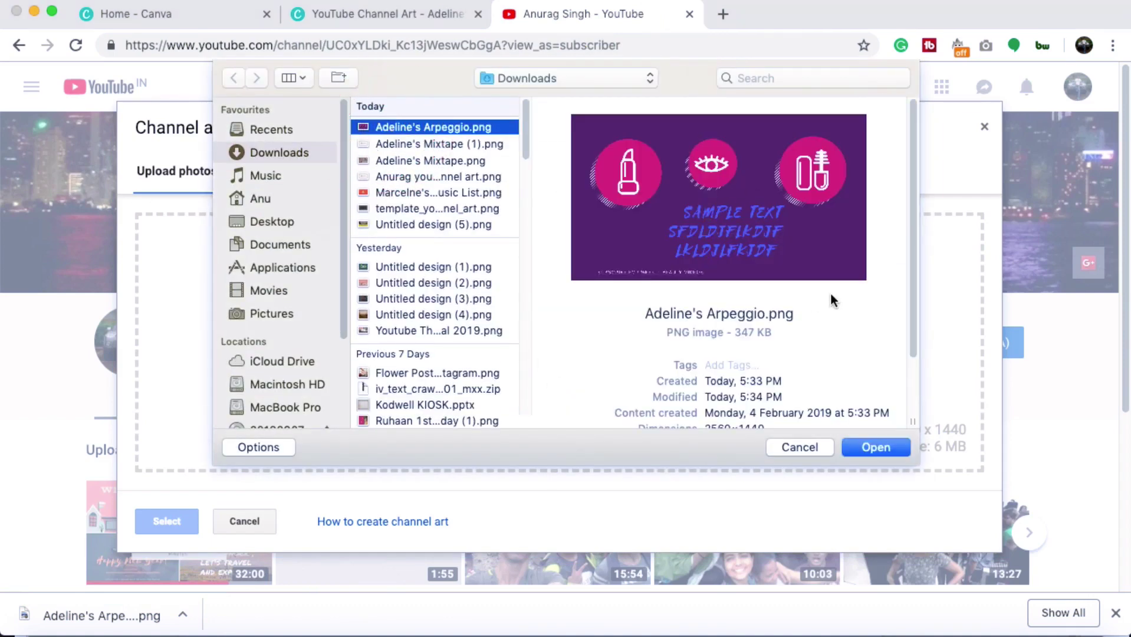
left_click(877, 448)
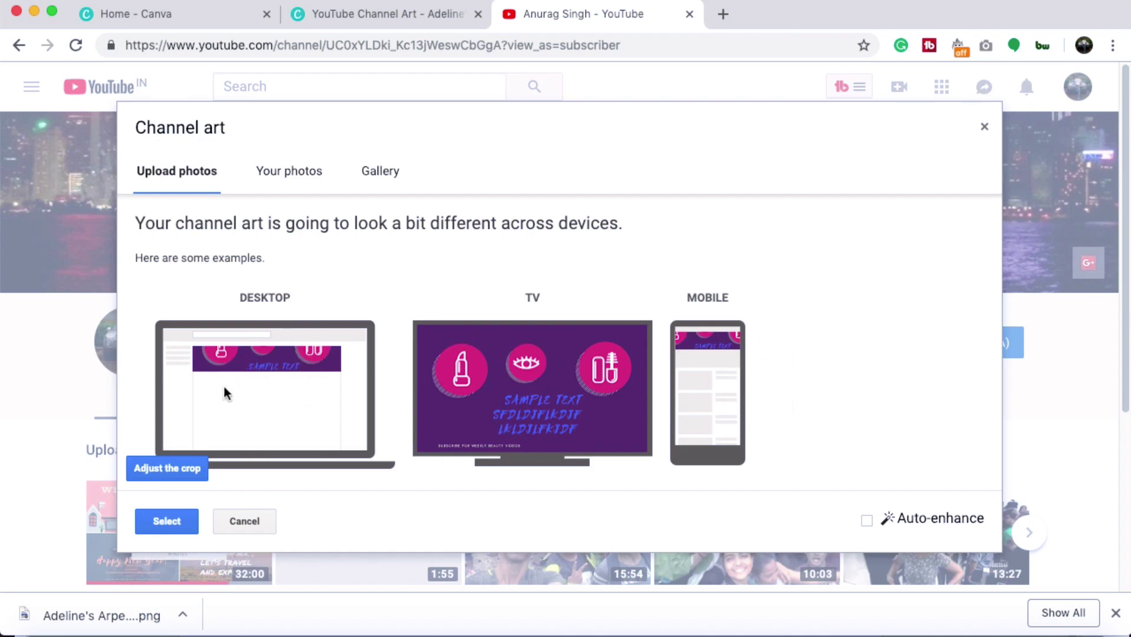
Step: Try to adjust the crop region on the uploaded banner and cancel the channel art change
left_click(179, 468)
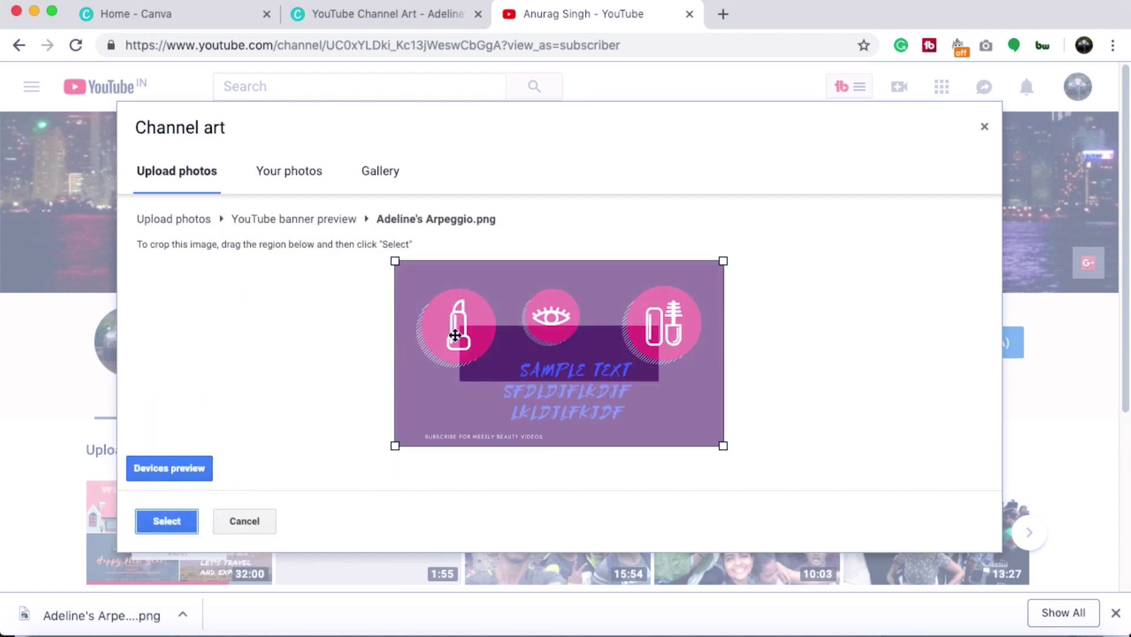
left_click_drag(530, 342, 537, 395)
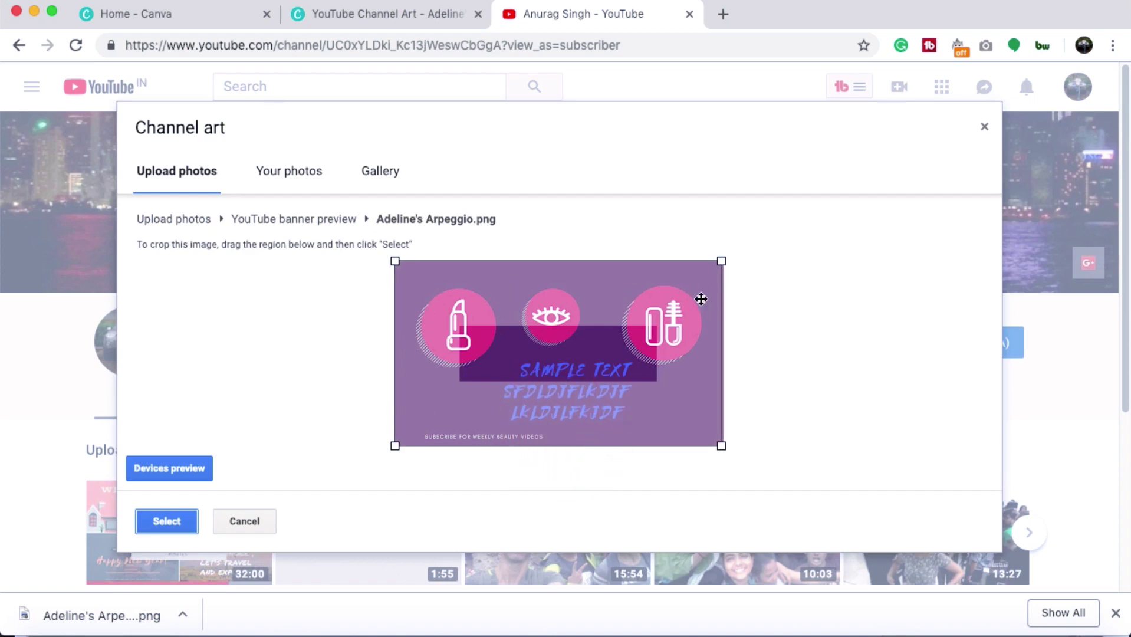
left_click(244, 521)
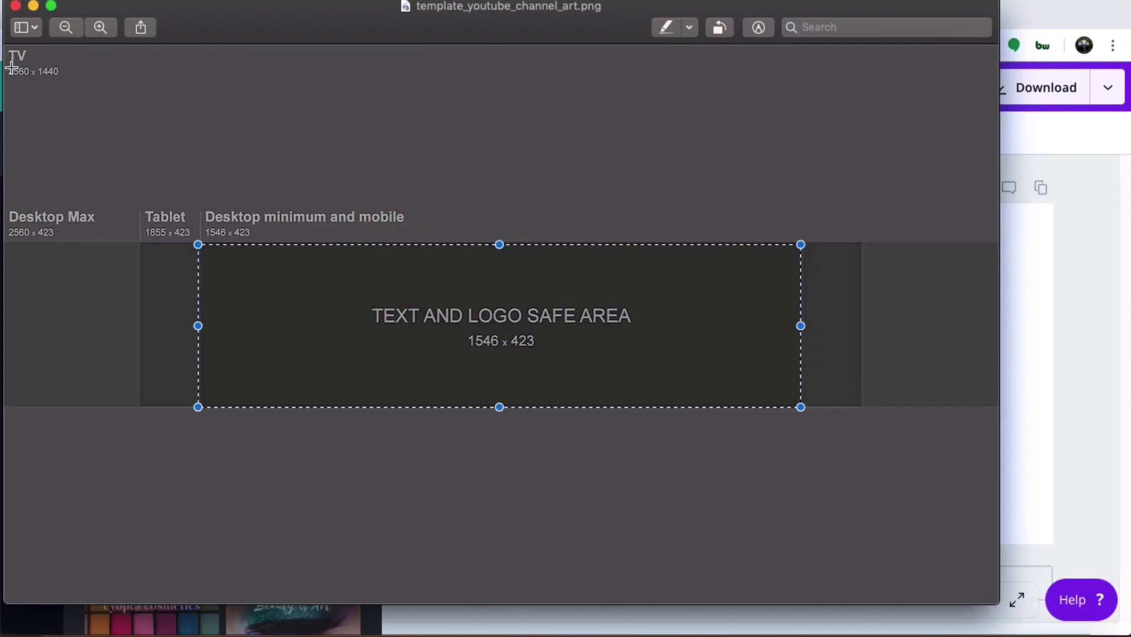
Step: Mark the TV size label and the text and logo safe area in template_youtube_channel_art.png
left_click_drag(9, 65, 61, 78)
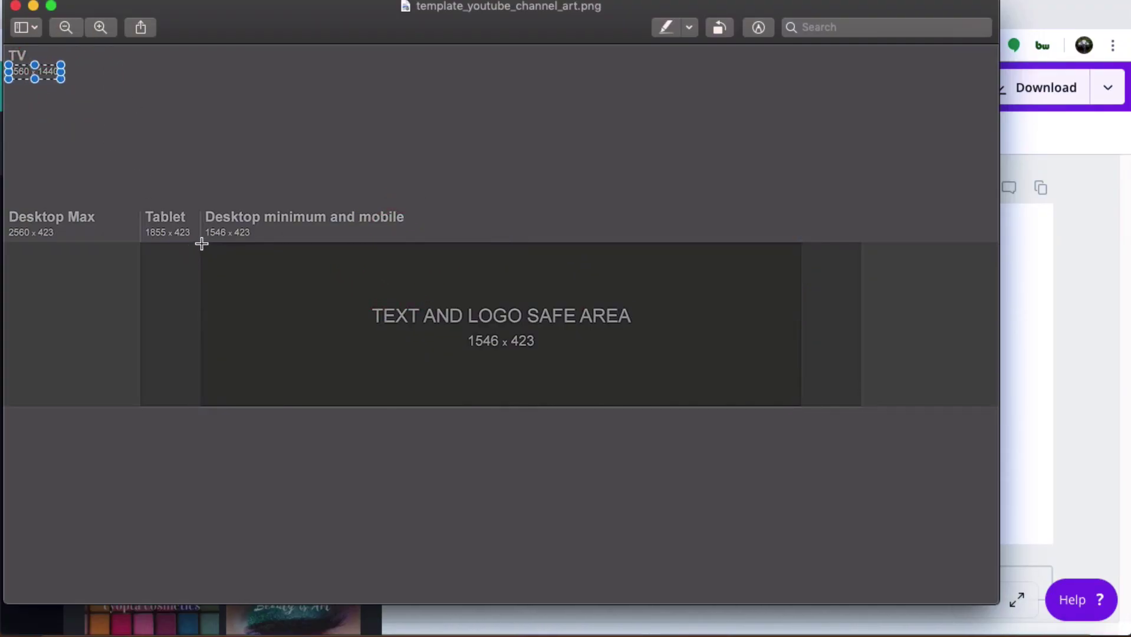
left_click_drag(200, 242, 799, 404)
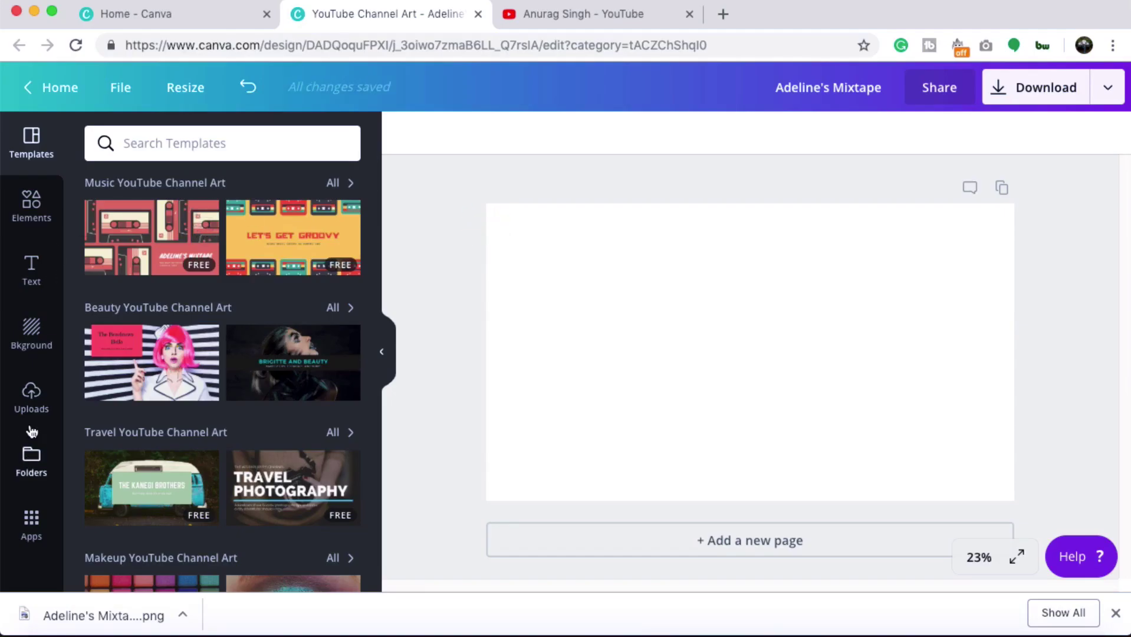
Step: Place the uploaded channel art size template on the blank Canva page and enlarge it to about 2557 × 1444 px, covering the page
left_click(29, 407)
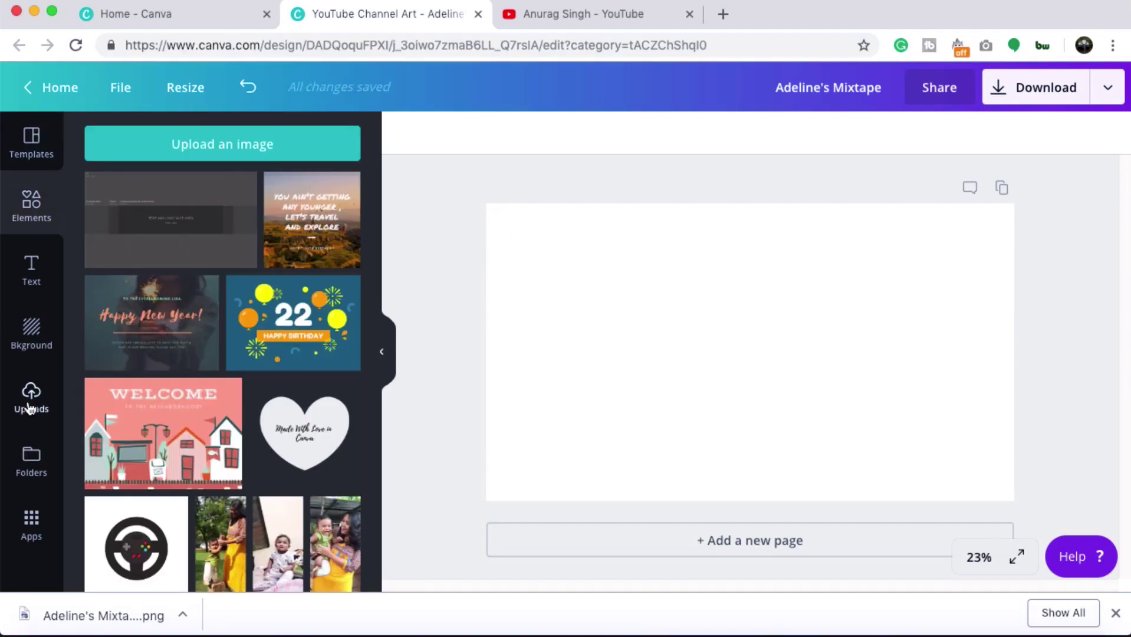
left_click(180, 212)
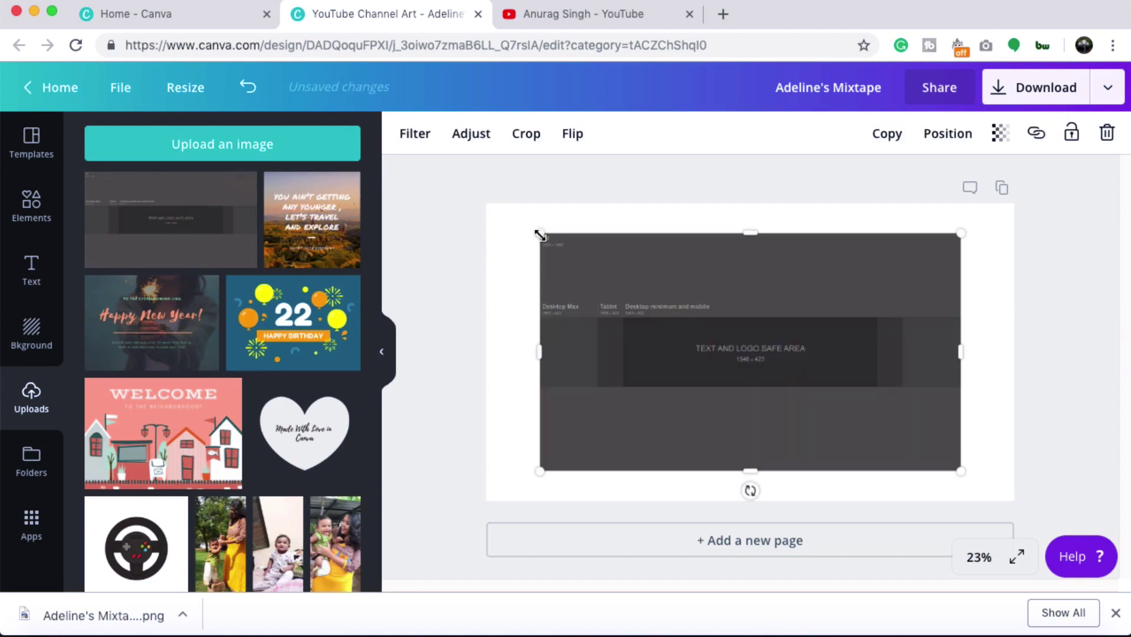
left_click_drag(539, 234, 485, 203)
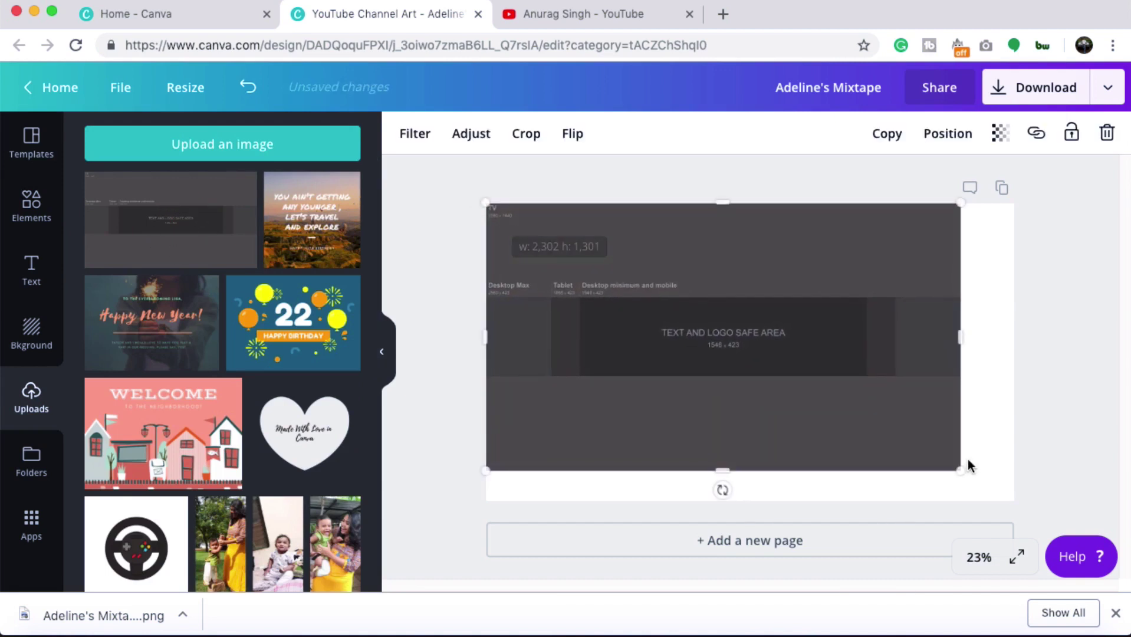
left_click_drag(961, 470, 1014, 499)
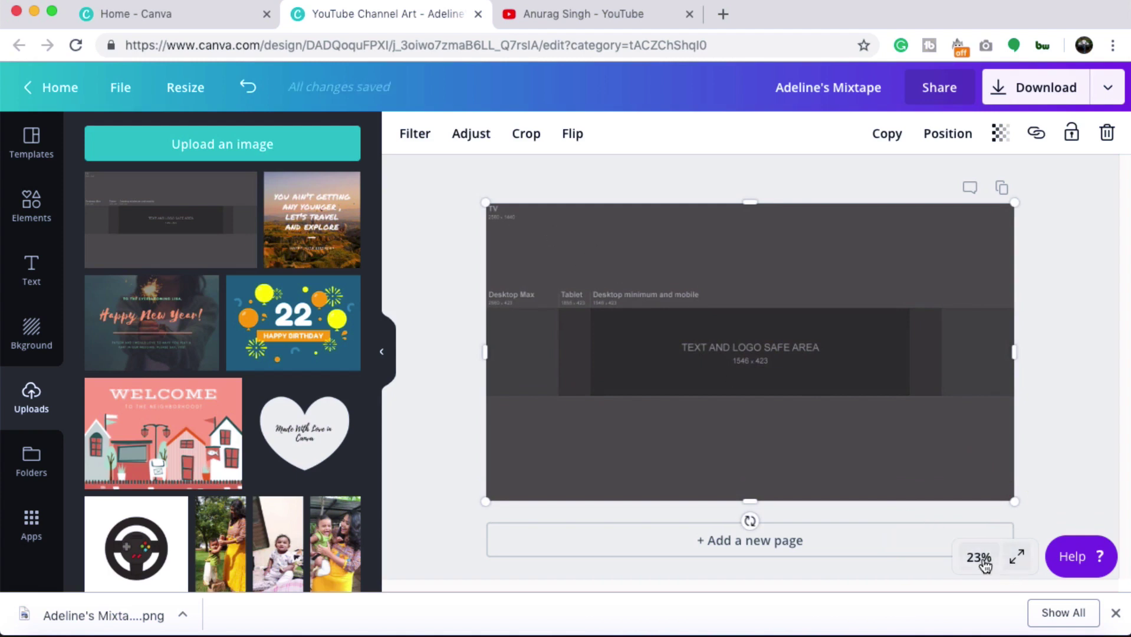
left_click(384, 350)
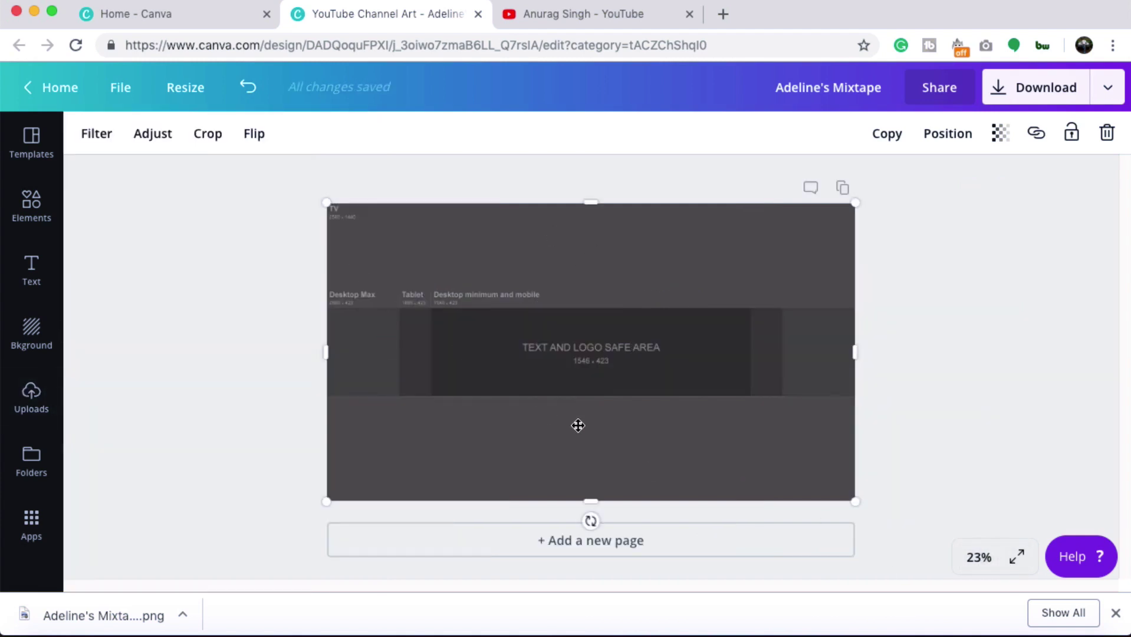
mouse_move(855, 500)
left_mouse_down()
mouse_move(871, 507)
mouse_move(854, 499)
left_mouse_up()
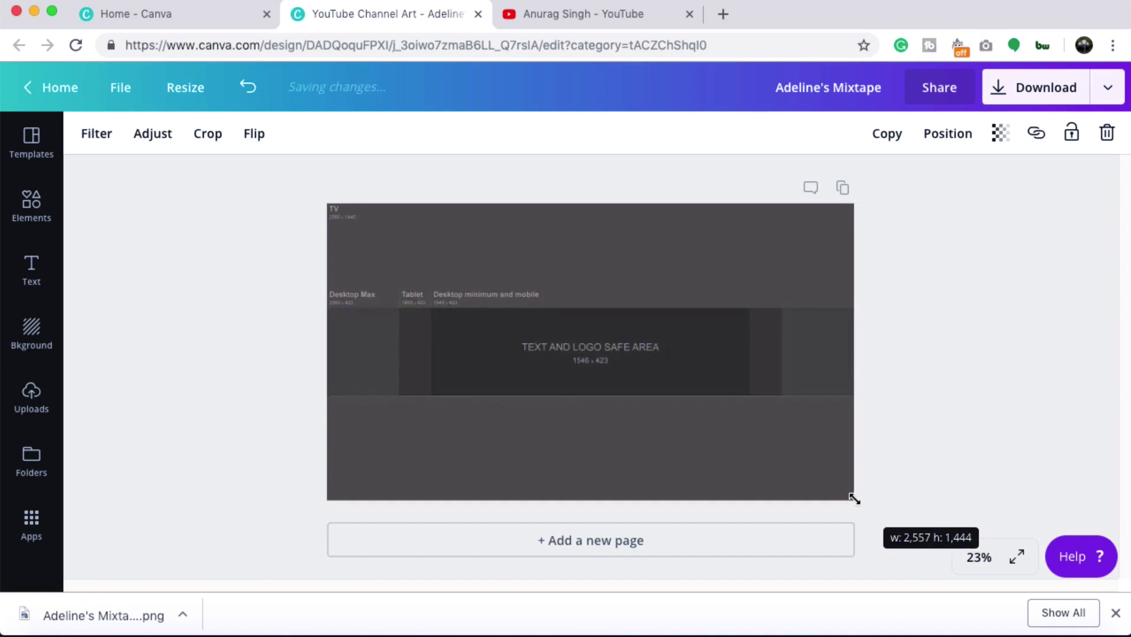
Step: Examine the template image's coverage of the page at 50% zoom and return the view to 25%
left_click(978, 556)
left_click(971, 345)
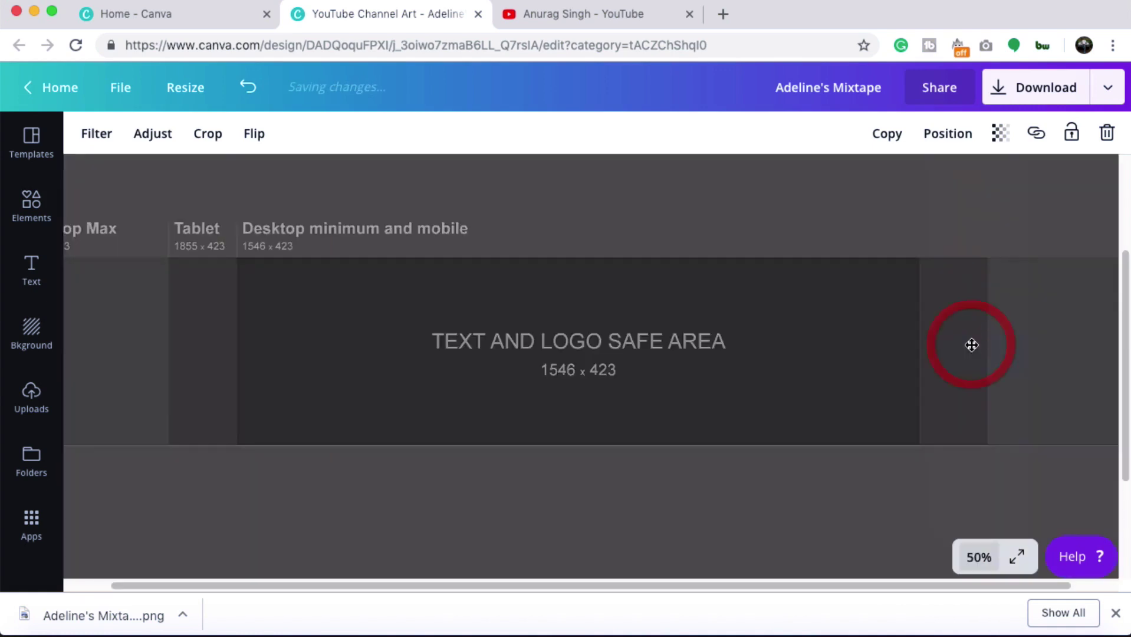
scroll(884, 383, "up", 3)
scroll(883, 384, "down", 6)
left_click(980, 557)
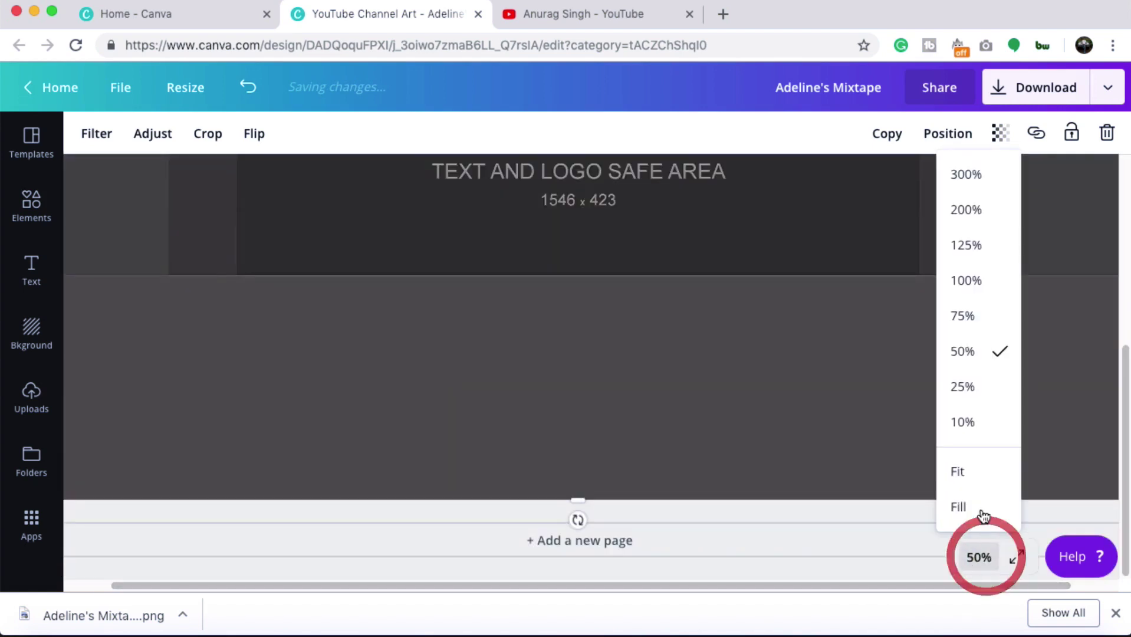
left_click(964, 387)
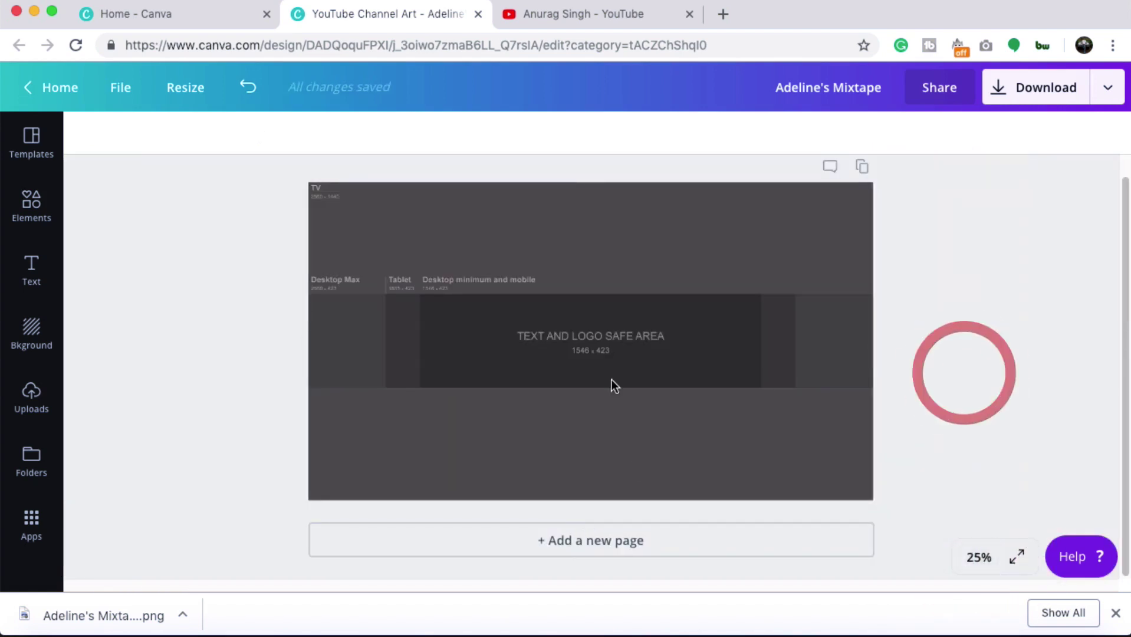
Step: Add a circular picture frame, shrink it to fit the safe area's height and place it at the safe area's left end
left_click(33, 222)
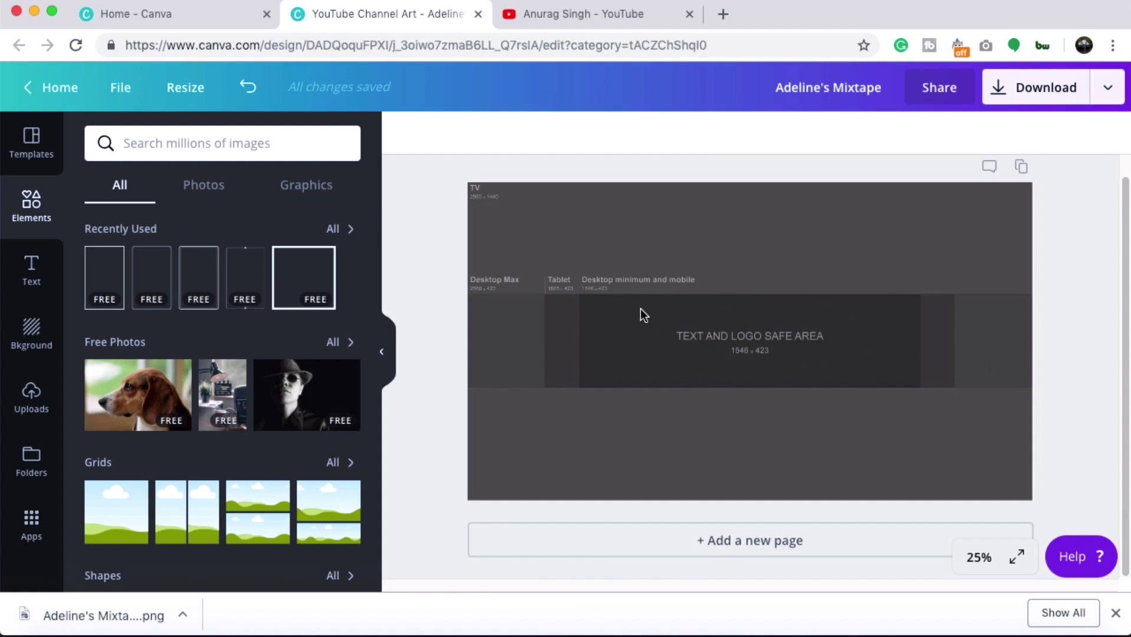
scroll(625, 321, "up", 1)
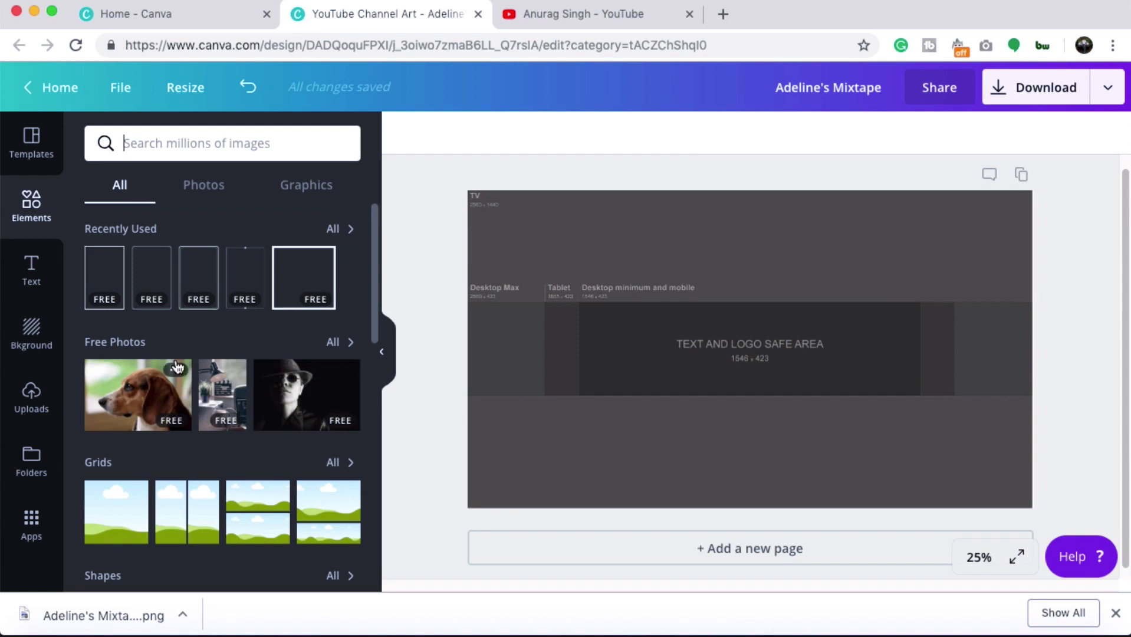
scroll(175, 354, "down", 3)
scroll(175, 358, "down", 6)
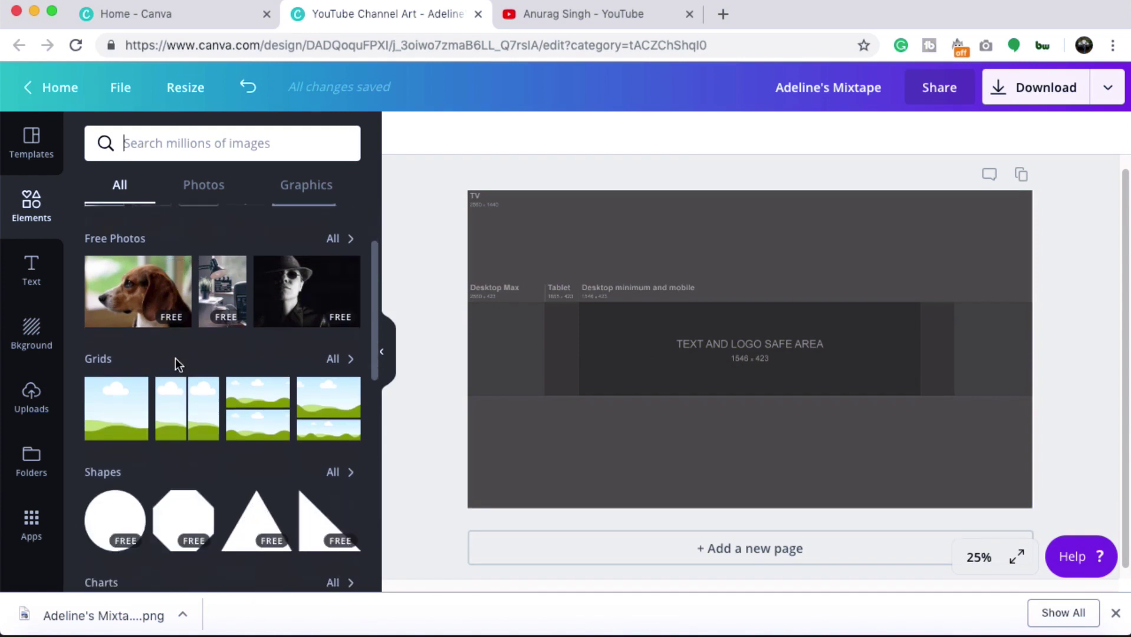
scroll(175, 358, "down", 5)
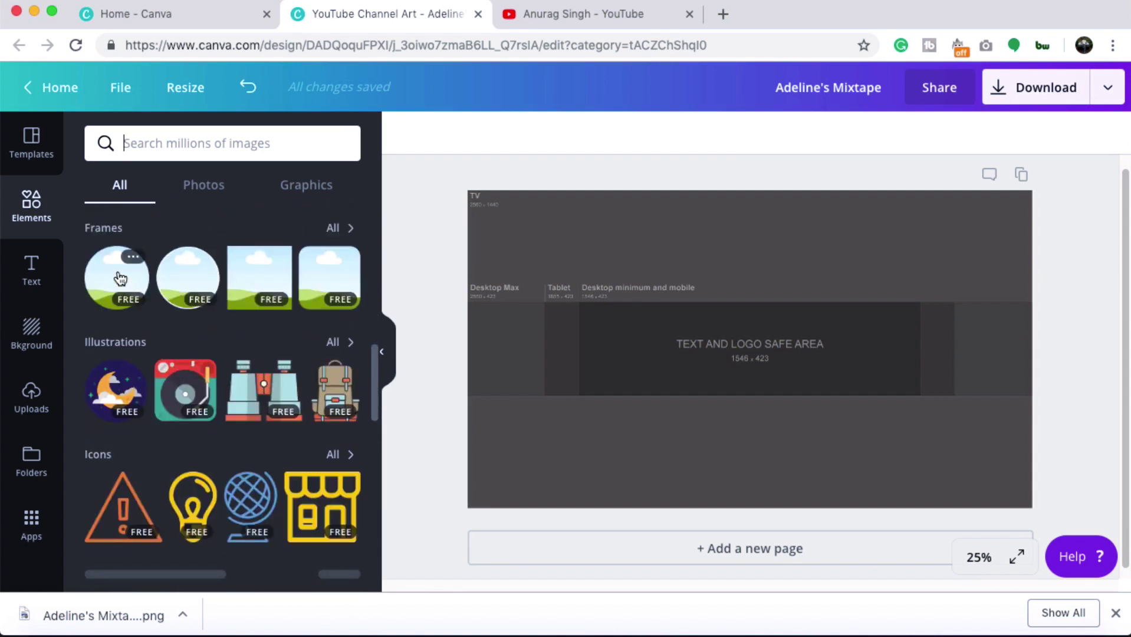
left_click(120, 276)
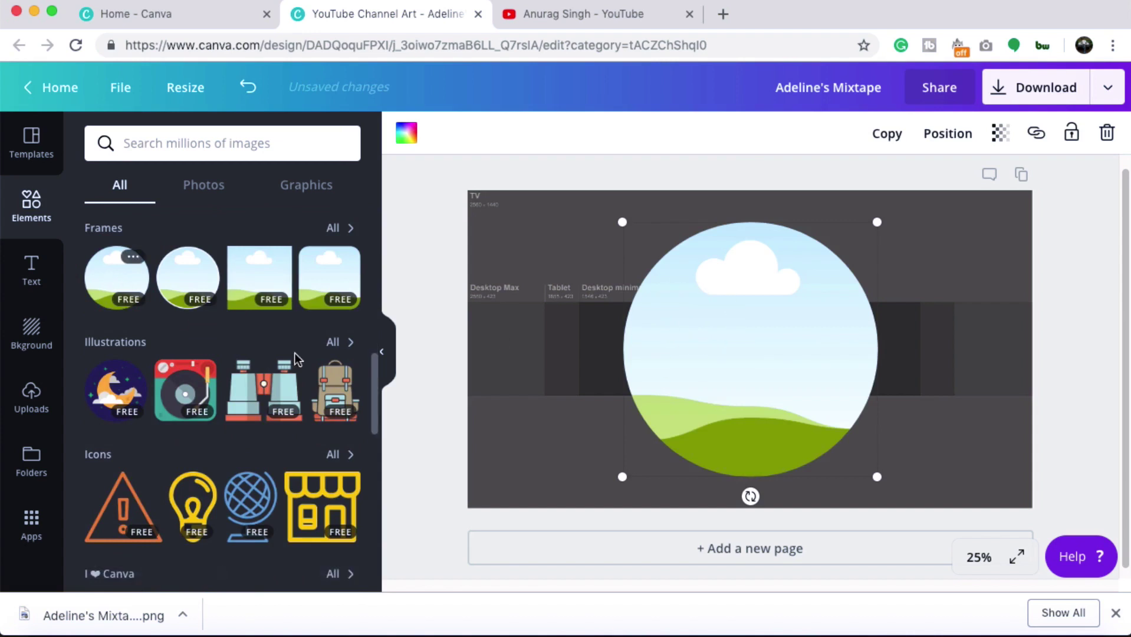
left_click_drag(877, 220, 636, 349)
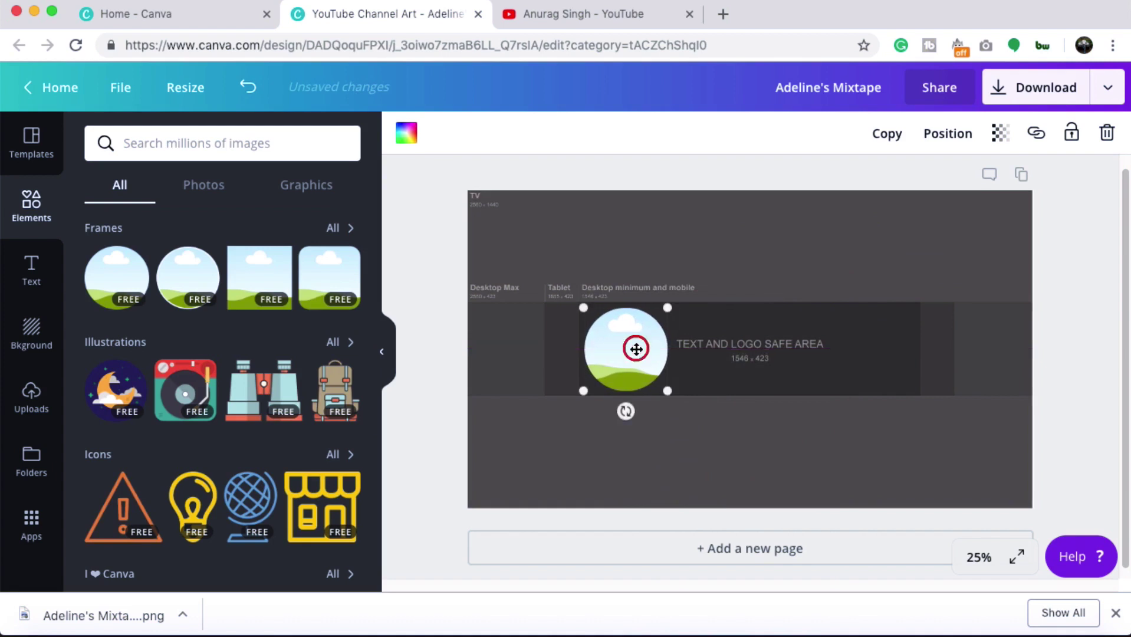
Step: Upload the portrait image "Screenshot 2019-02-04 at 4.35.06 PM" from the Desktop folder
left_click(32, 410)
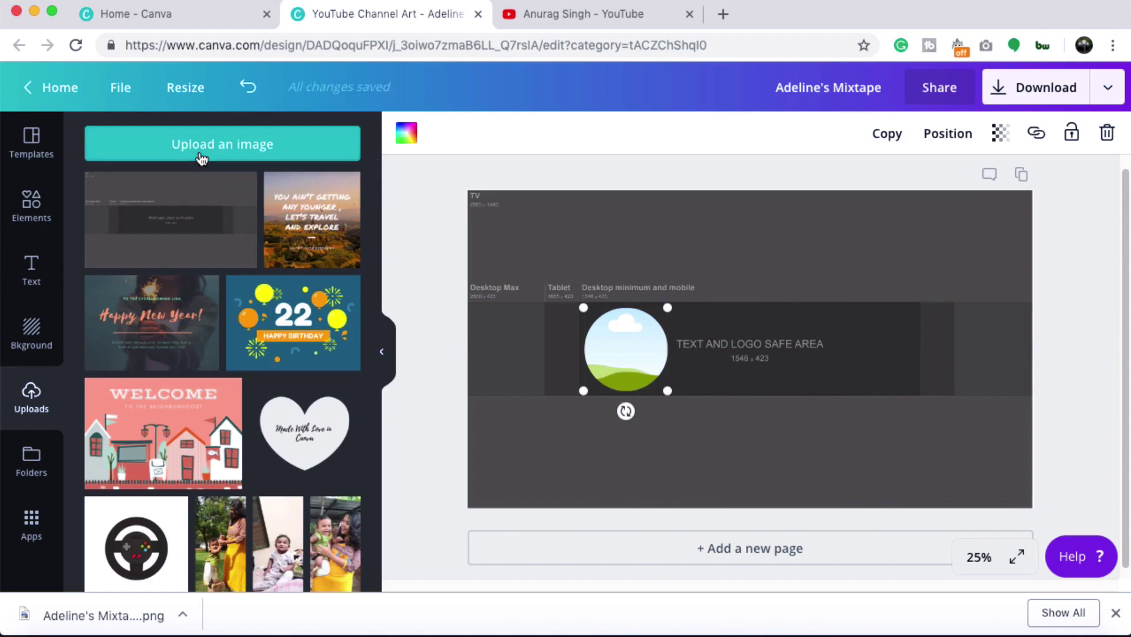
left_click(201, 156)
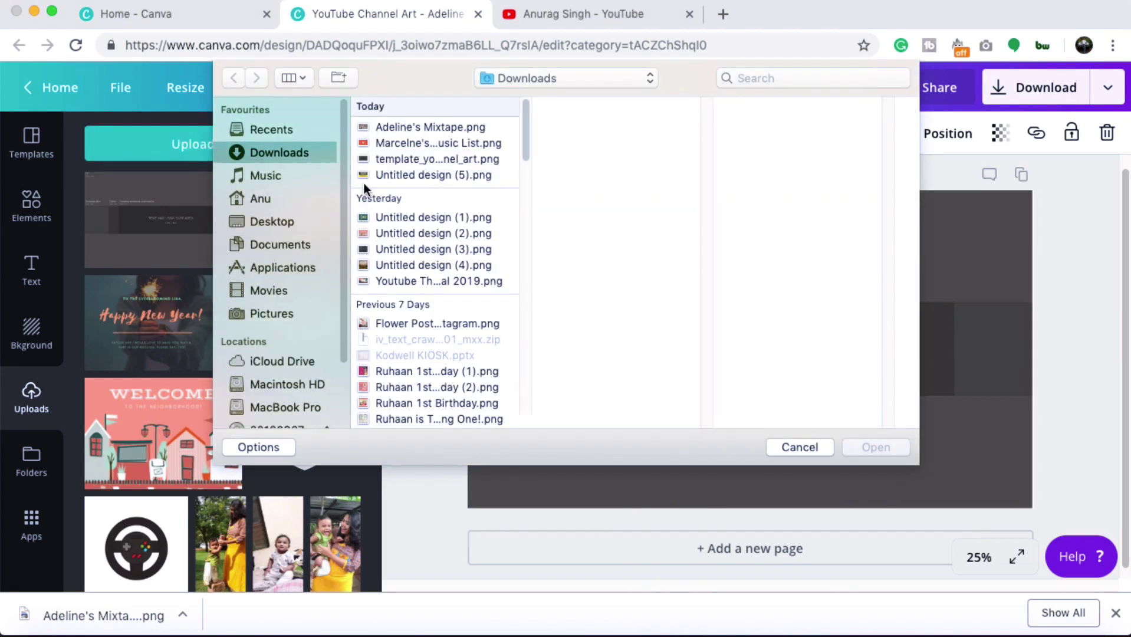
left_click(265, 221)
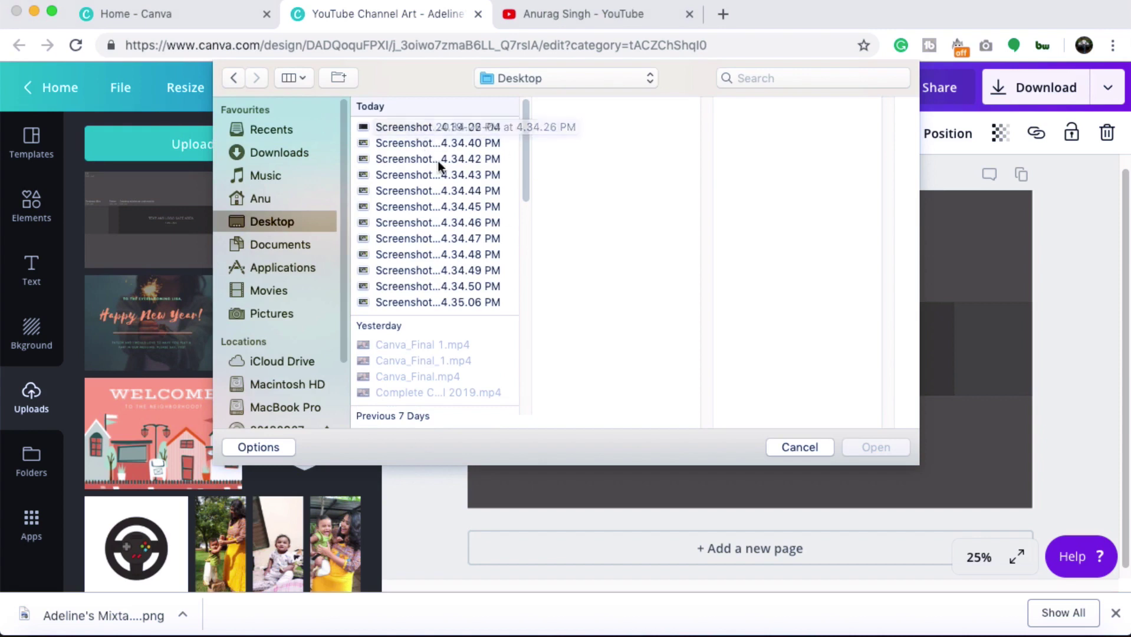
left_click(424, 126)
left_click(425, 143)
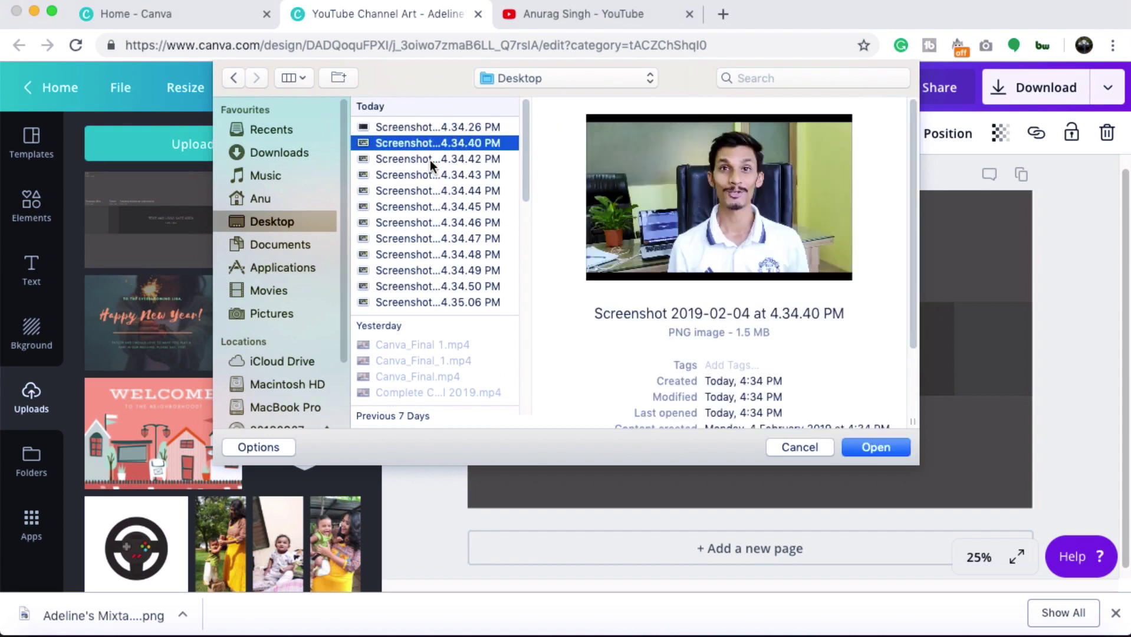
left_click(430, 160)
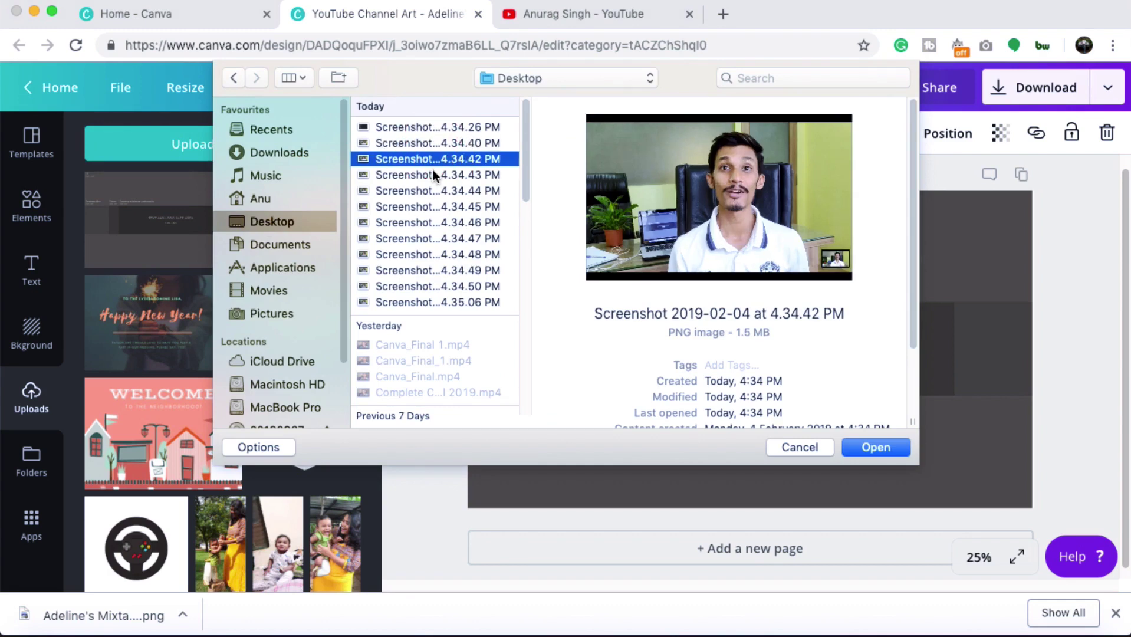
key("Up")
key("Down")
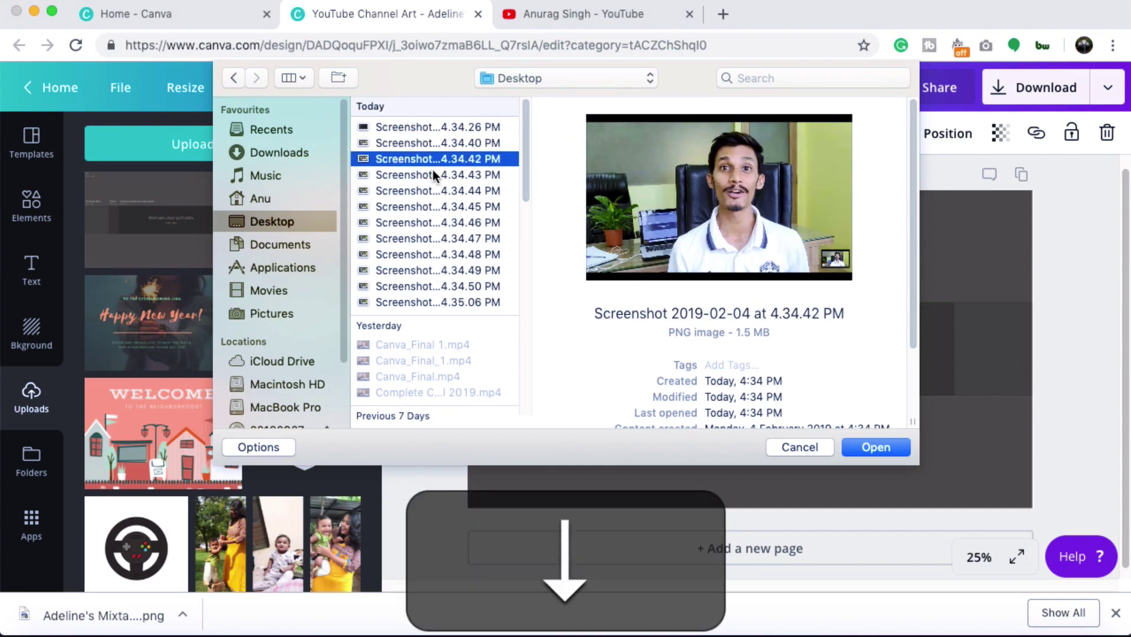
key("Down")
key("Up")
key("Up")
key("Down")
key("Down")
key("Down")
key("Down")
key("Down")
key("Down")
key("Down")
key("Down")
key("Down")
key("Down")
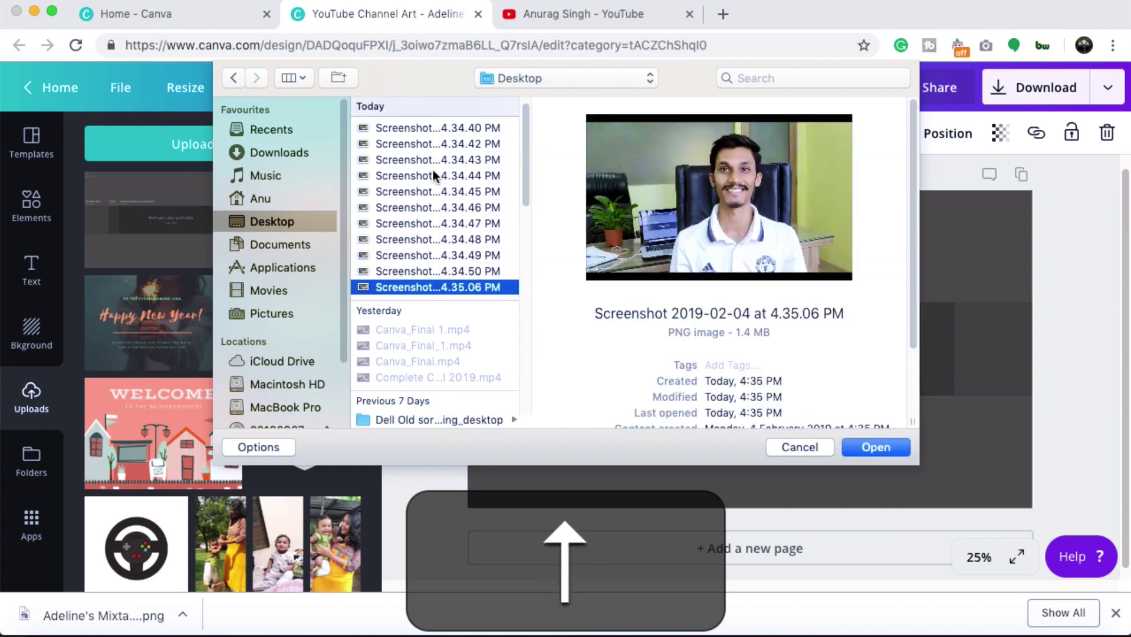
left_click(875, 448)
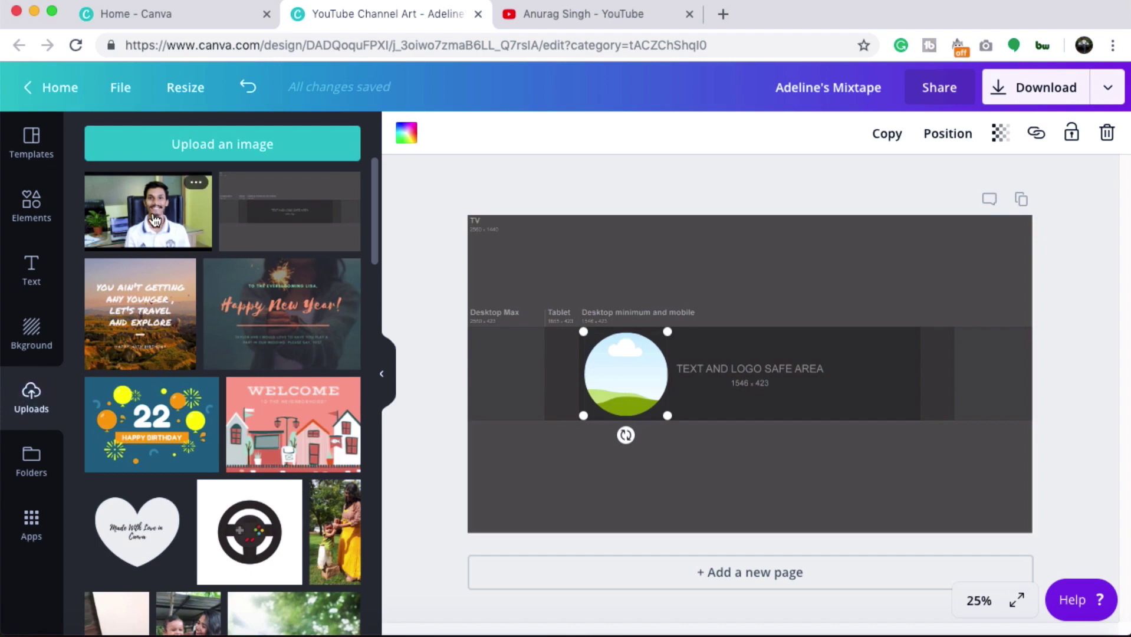
Step: Add the uploaded portrait to the page, shrink it and drop it into the circular frame
left_click(136, 212)
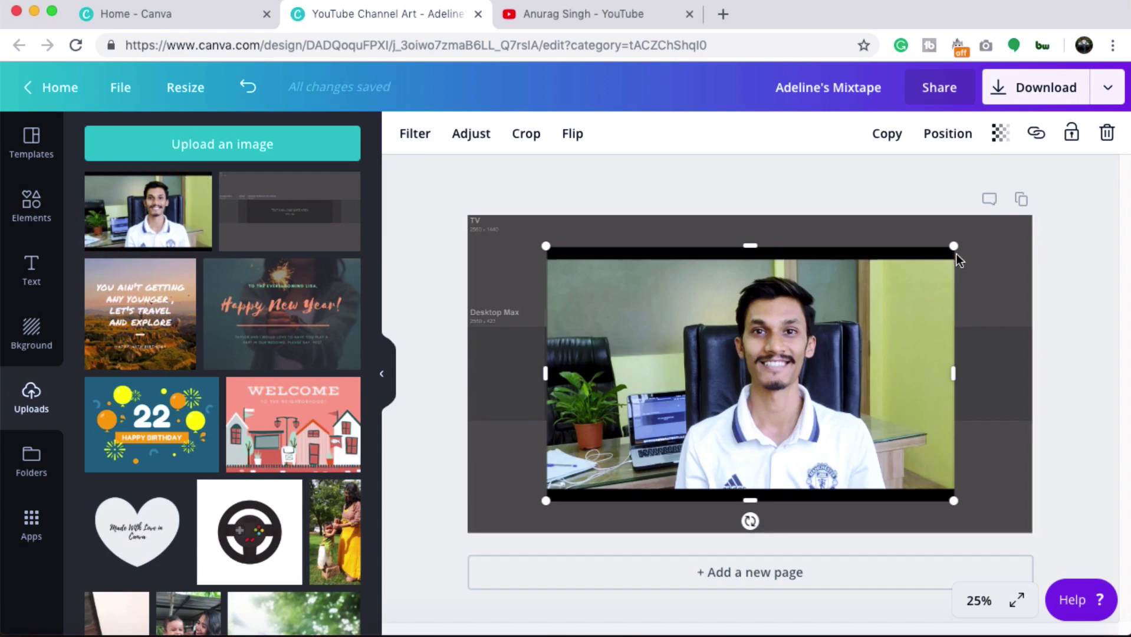
left_click_drag(947, 255, 685, 414)
left_click_drag(639, 469, 639, 393)
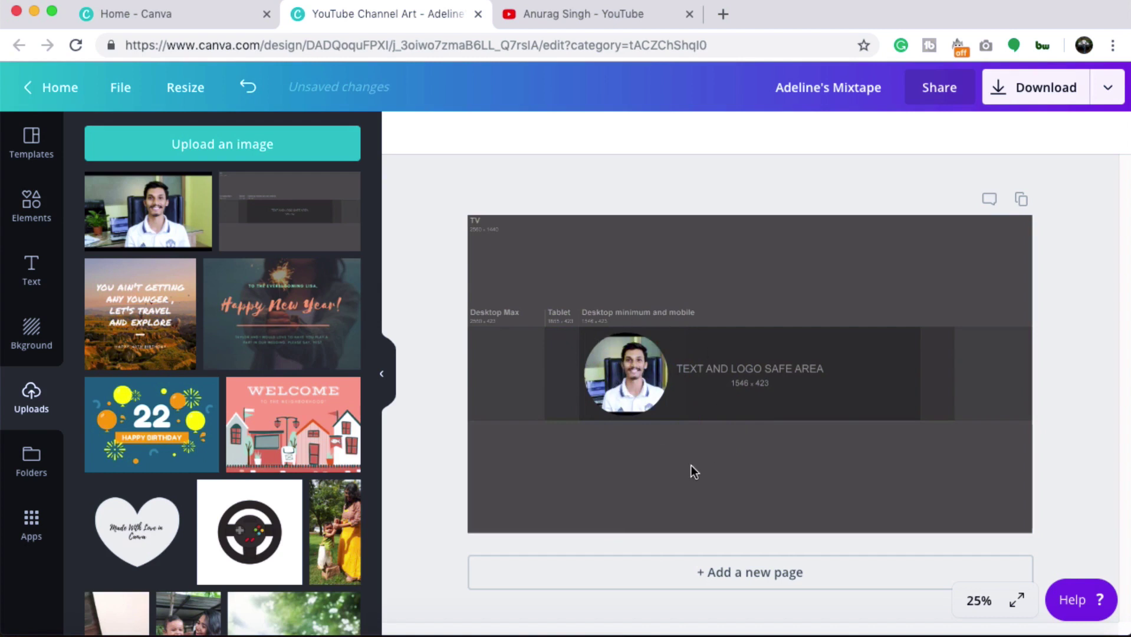
Step: Enlarge and shift the portrait inside the circular frame so that the face is centred
left_click(629, 384)
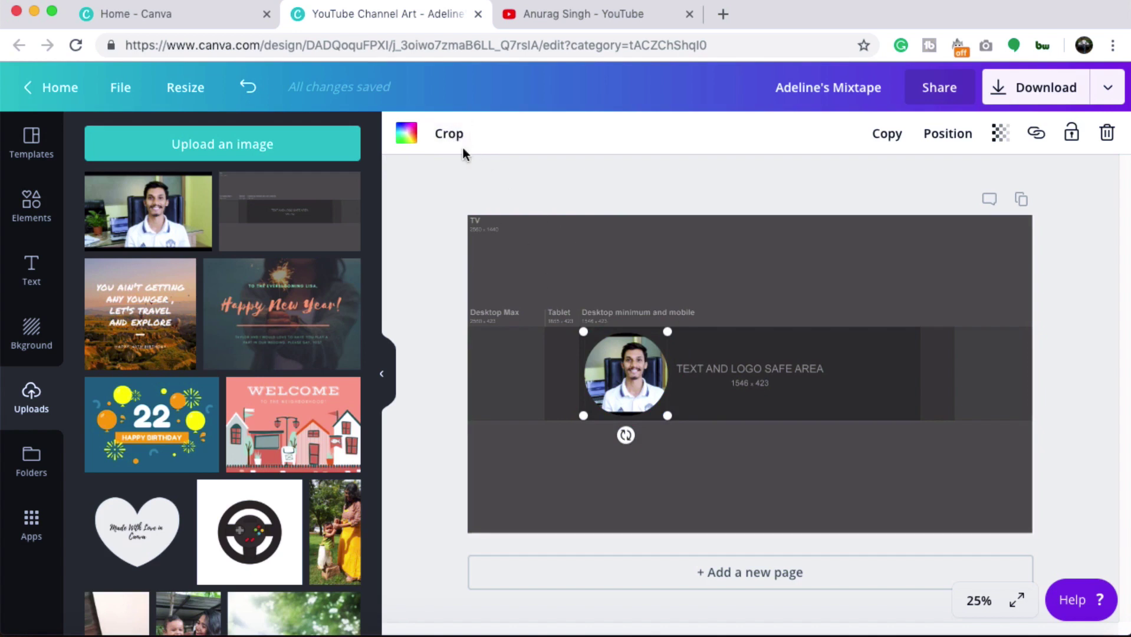
left_click_drag(667, 331, 724, 312)
left_click(448, 134)
left_click_drag(651, 365, 628, 376)
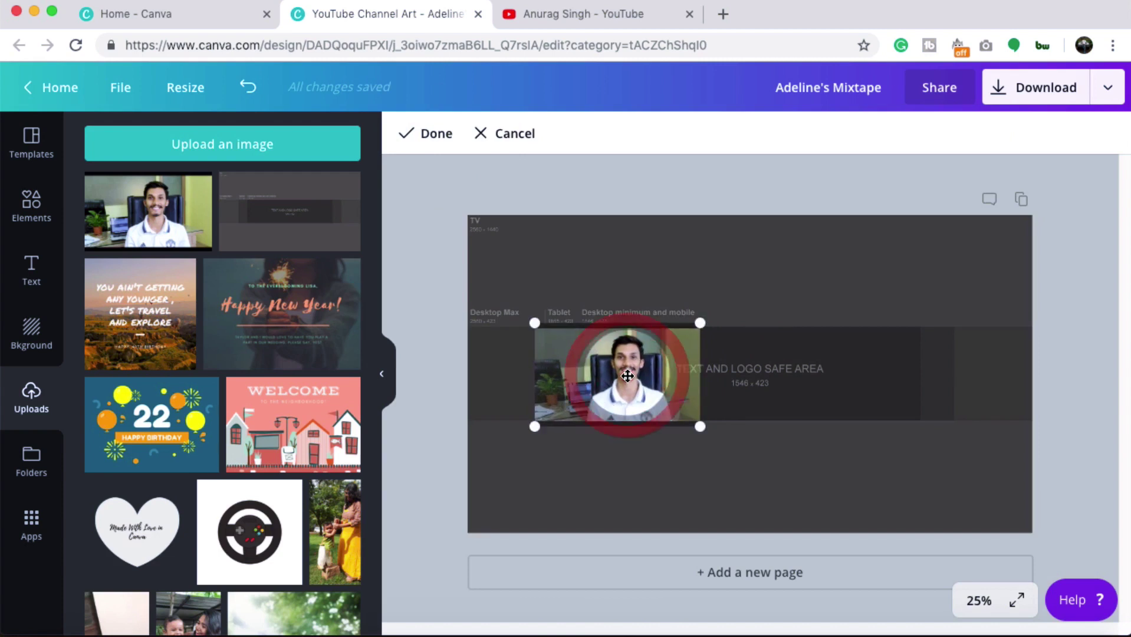
left_click(417, 135)
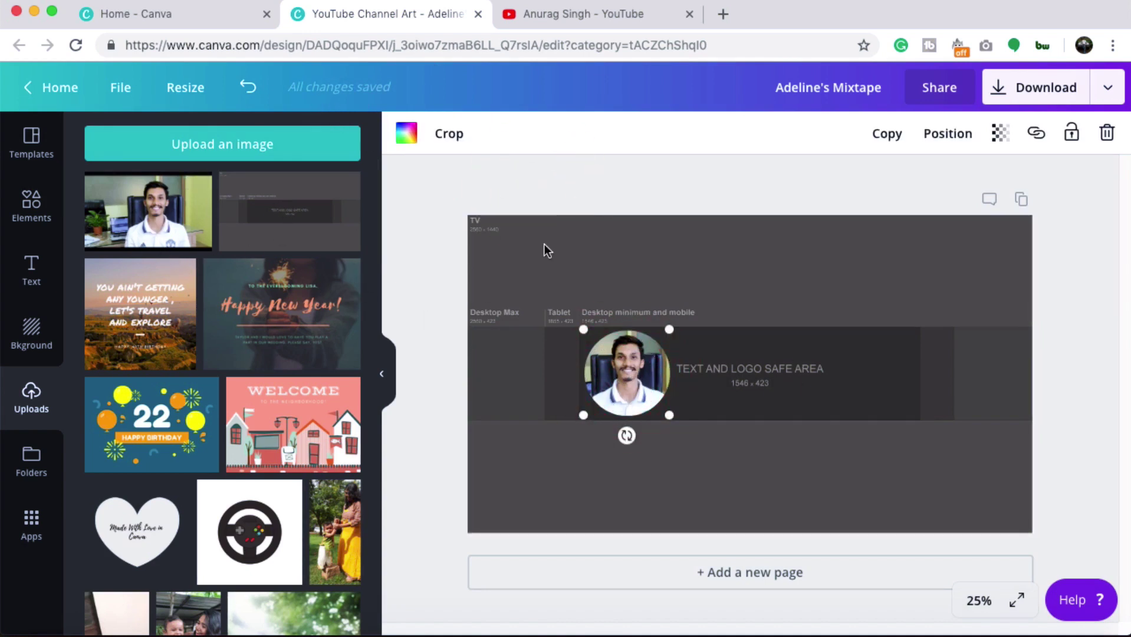
Step: Undo the portrait's crop and its placement in the frame, and enlarge the photo over the middle of the page
left_click(248, 88)
left_click_drag(630, 468, 666, 391)
left_click(249, 87)
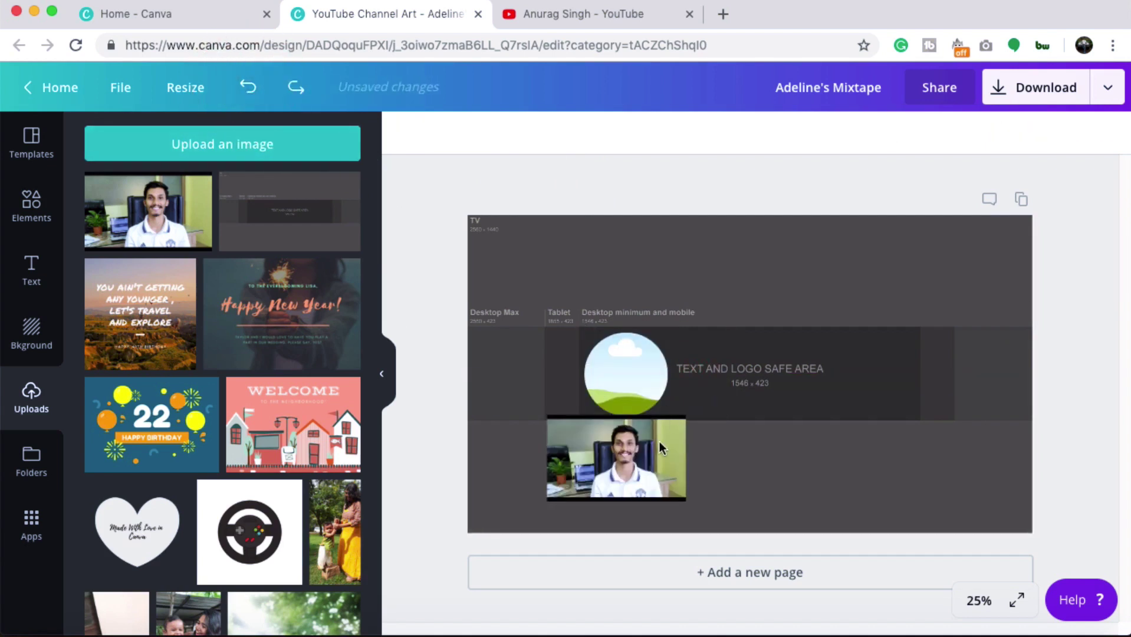
left_click_drag(640, 460, 801, 368)
left_click_drag(707, 329, 617, 270)
left_click_drag(846, 416, 974, 524)
Step: Try the Summer, Epic, Solar, Selfie and Cali filters on the portrait photo and reset it to None
left_click(837, 367)
left_click(416, 134)
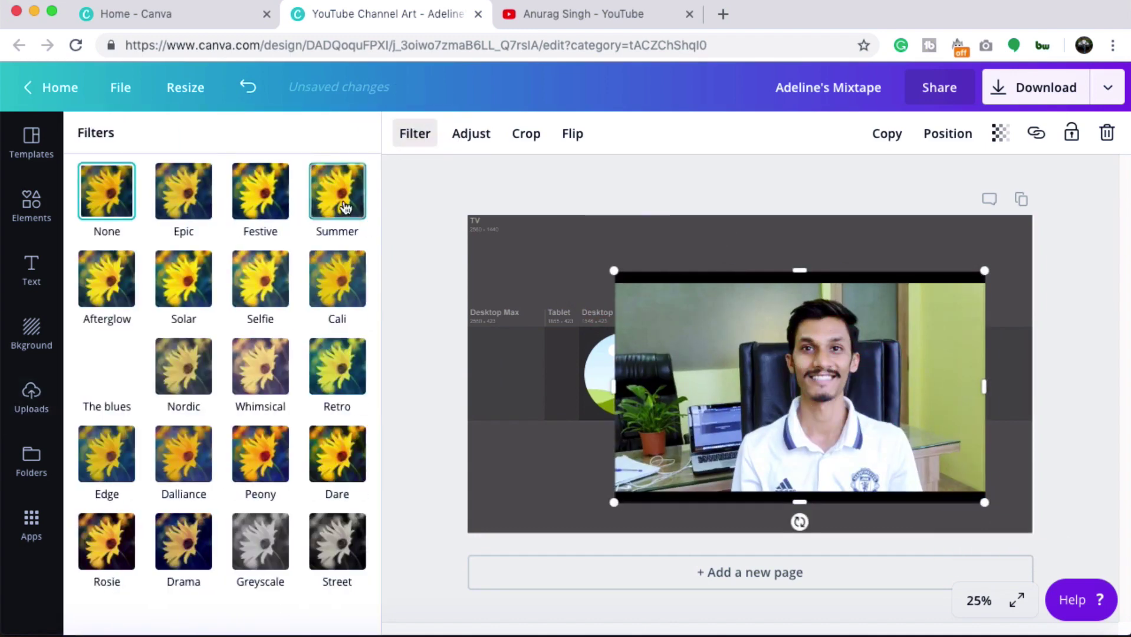
left_click(337, 190)
left_click(183, 190)
left_click(184, 279)
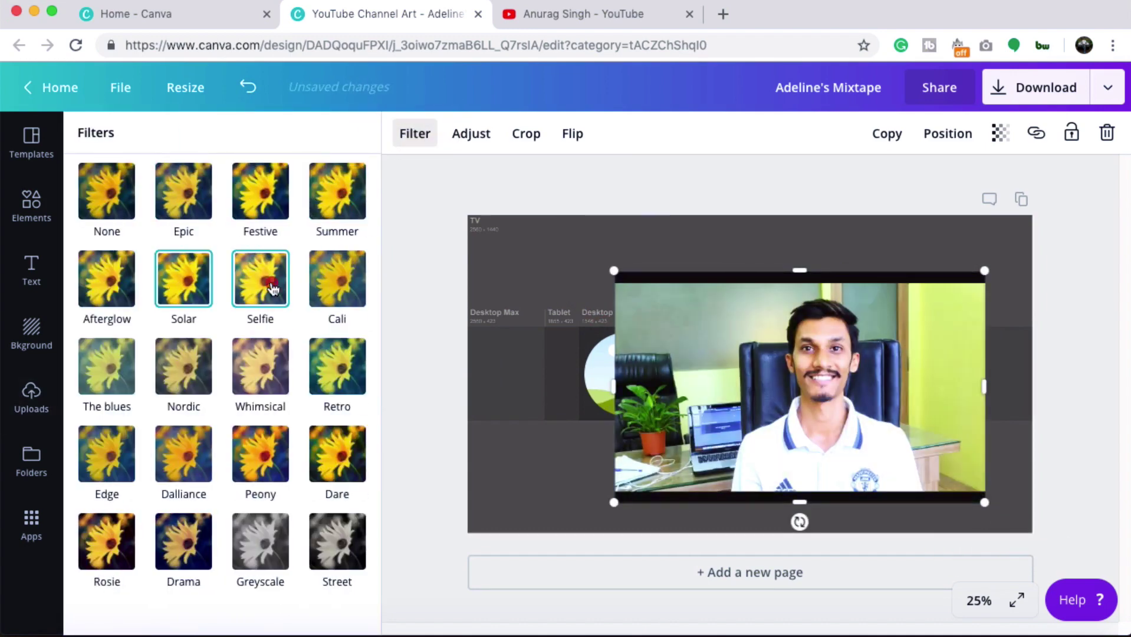
left_click(260, 279)
left_click(344, 285)
left_click(109, 200)
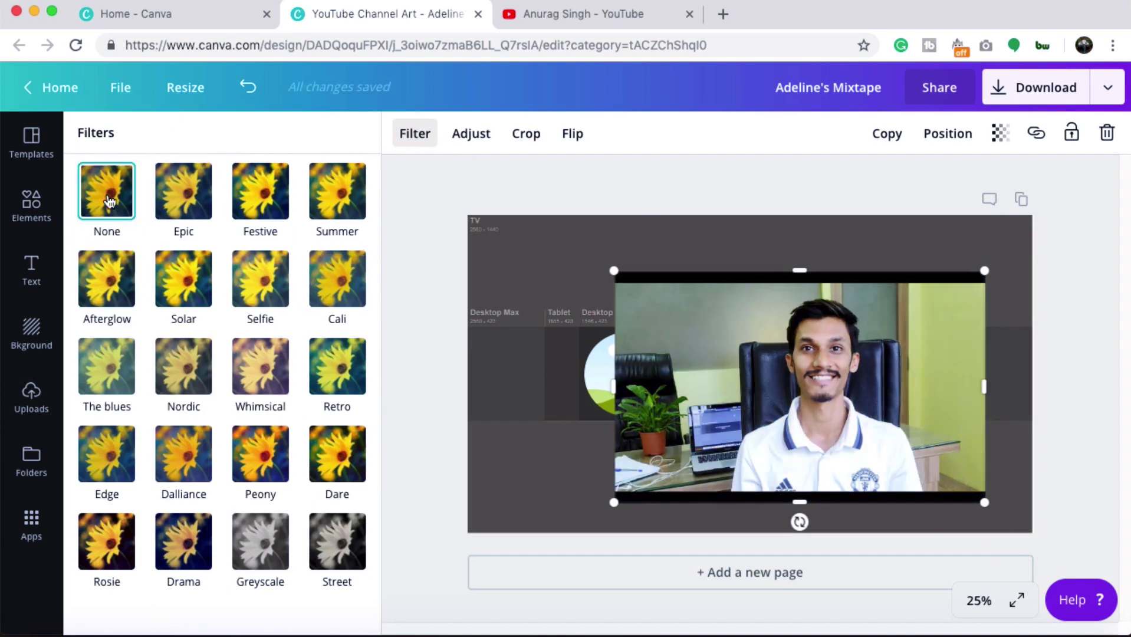
Step: Adjust the brightness and contrast of the portrait photo slightly
left_click(479, 138)
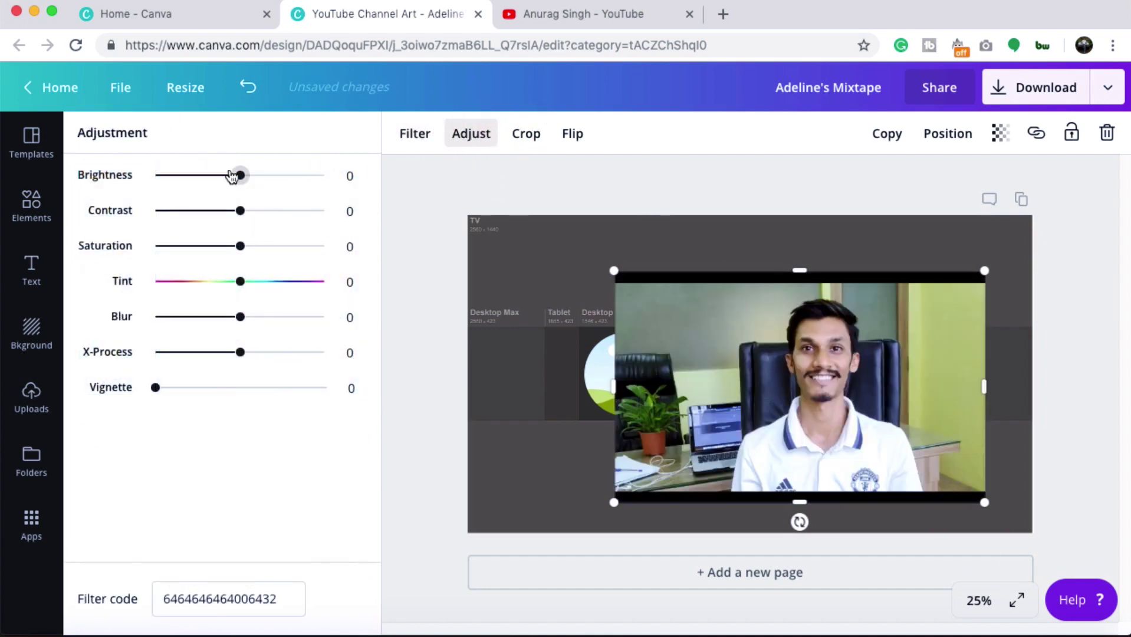
mouse_move(232, 176)
left_mouse_down()
mouse_move(260, 179)
mouse_move(233, 175)
left_mouse_up()
mouse_move(239, 211)
left_mouse_down()
mouse_move(244, 175)
mouse_move(242, 211)
left_mouse_up()
left_click(432, 167)
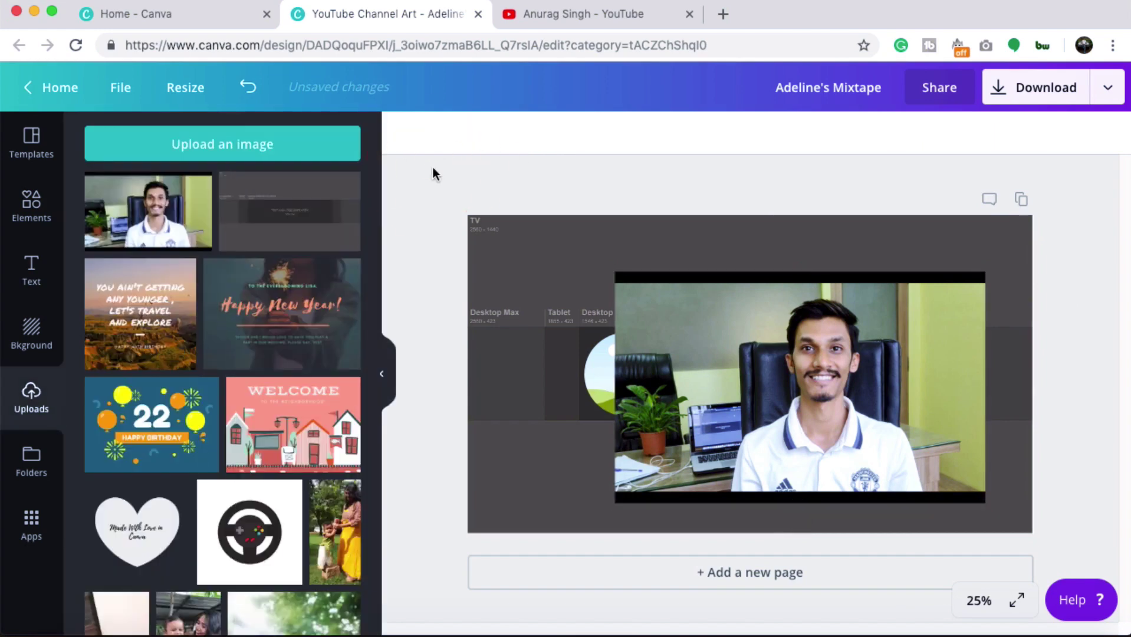
Step: Drop the adjusted portrait into the circular frame and crop it so that the face is centred
left_click(843, 328)
left_click(415, 133)
left_click_drag(796, 383, 649, 383)
left_click(434, 133)
left_click(406, 133)
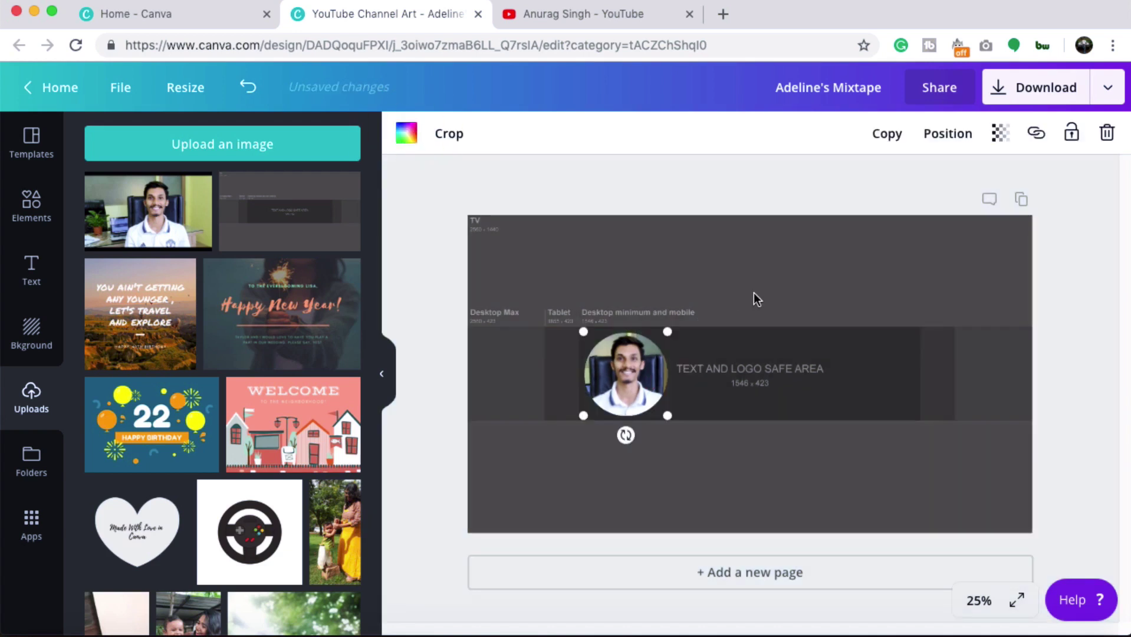
key("Escape")
left_click(620, 382)
key("Escape")
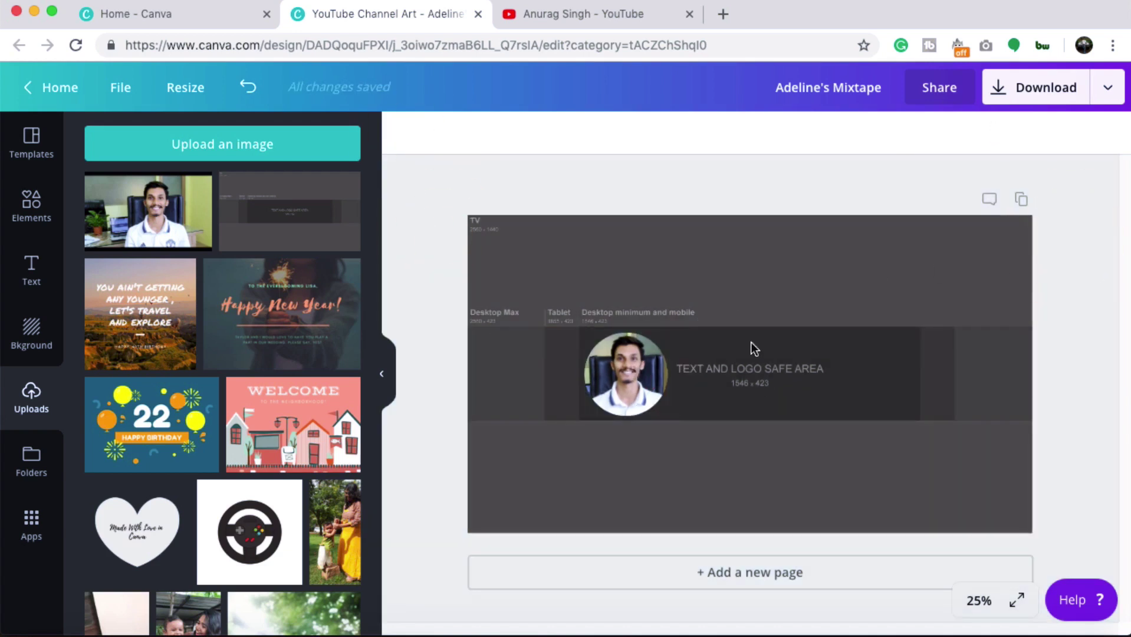
Step: Add the certificate text combination with the script name line and place it in the safe area beside the portrait
left_click(32, 274)
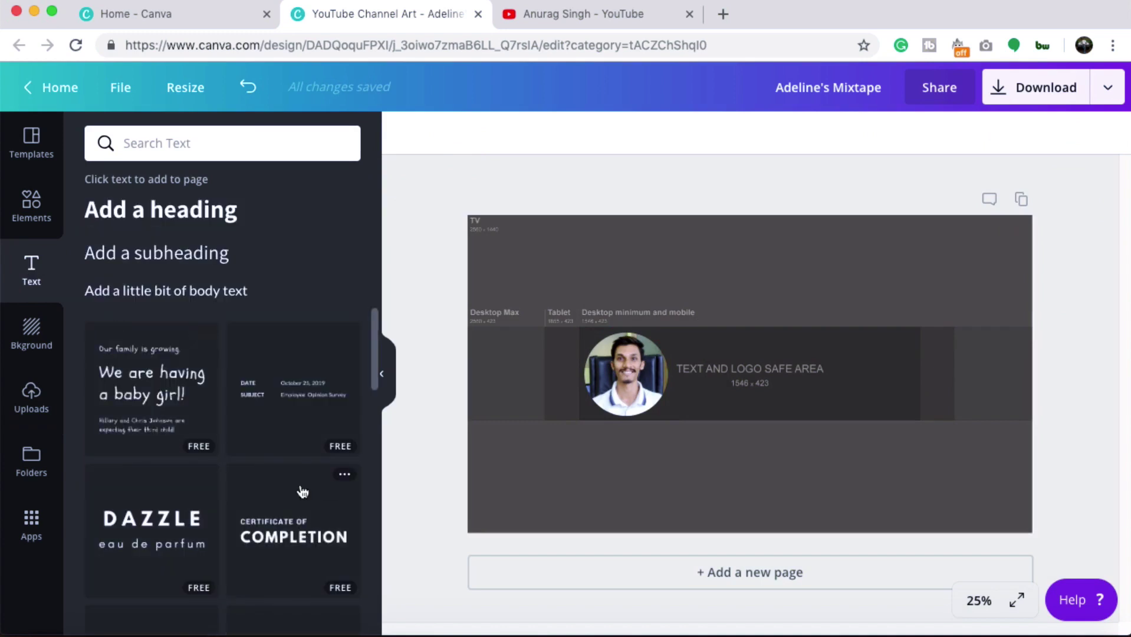
scroll(277, 474, "down", 5)
scroll(278, 478, "up", 3)
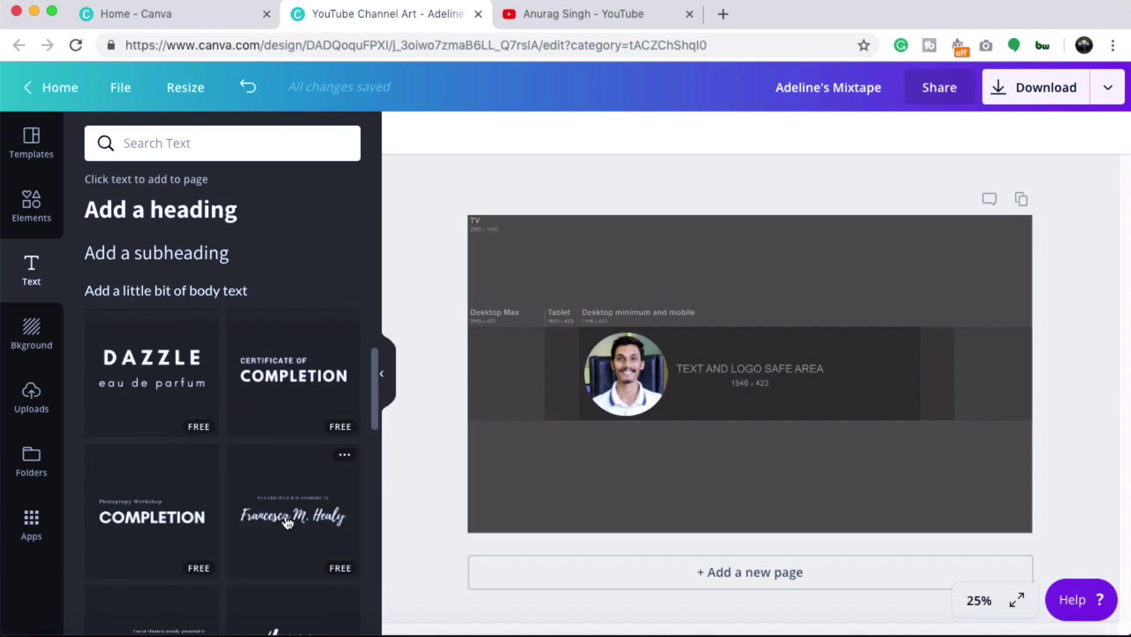
left_click(301, 487)
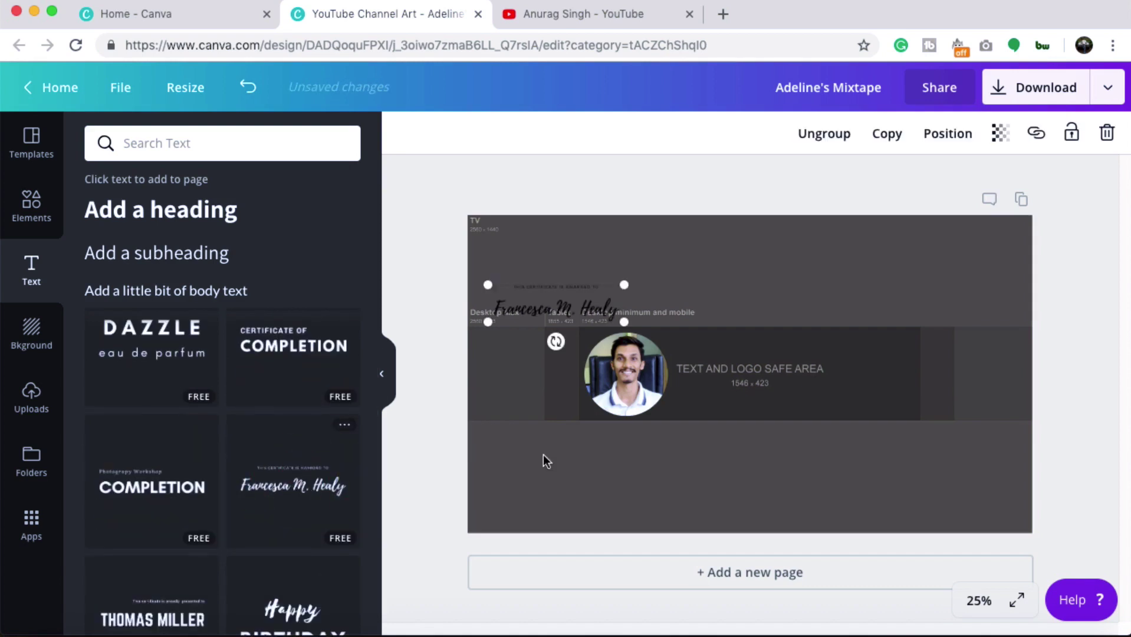
left_click_drag(516, 302, 761, 375)
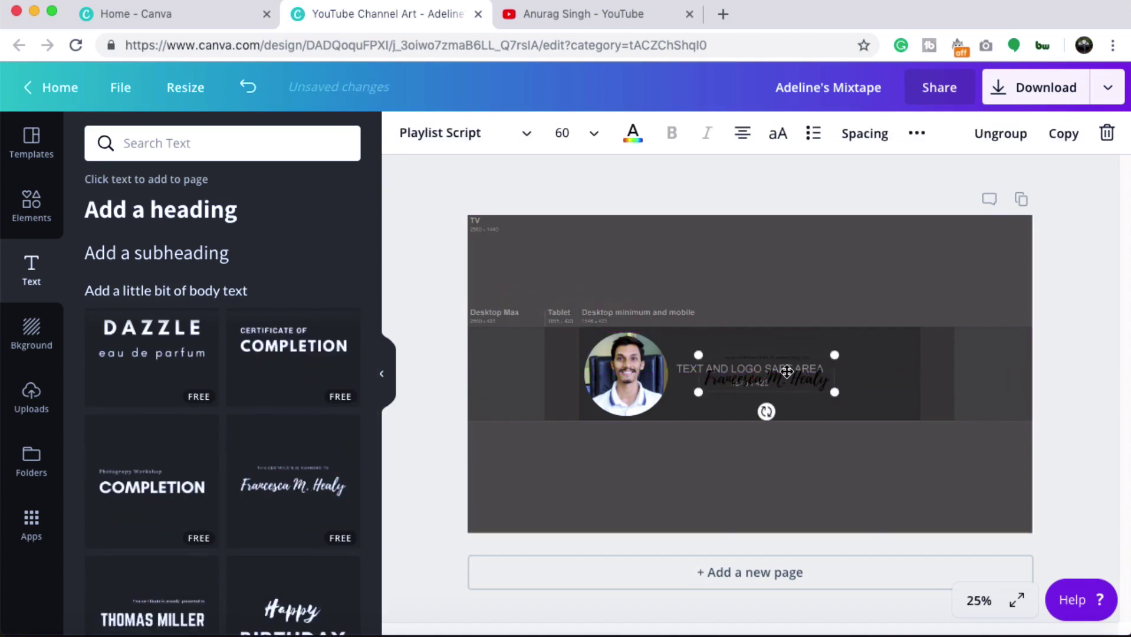
Step: Try to change the text colour of the script line in the certificate text combination
double_click(786, 371)
left_click(632, 133)
left_click(686, 202)
key("Escape")
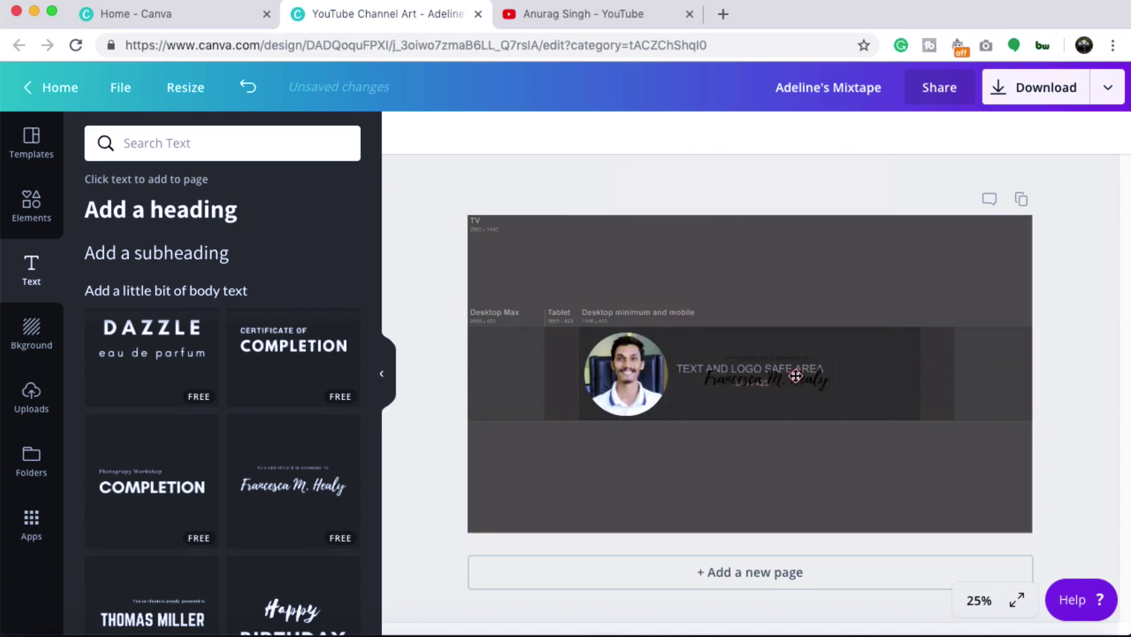
Step: Ungroup the certificate text, delete its caption line and enlarge the script line to fill the safe area beside the portrait
left_click(795, 375)
left_click(997, 133)
left_click_drag(837, 392, 937, 450)
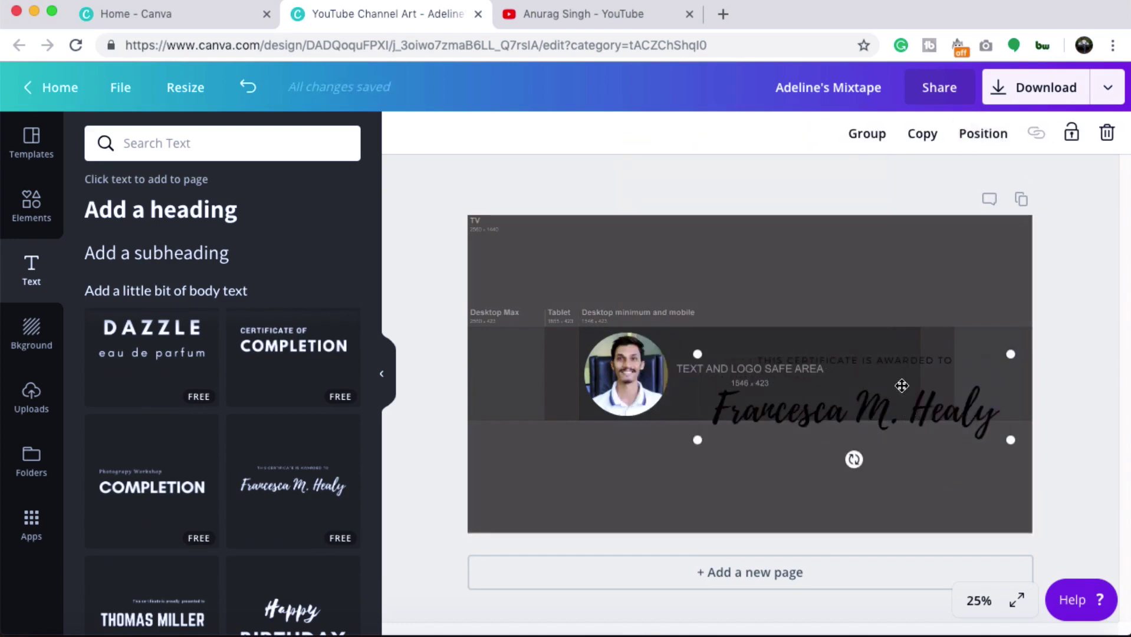
left_click_drag(902, 385, 865, 371)
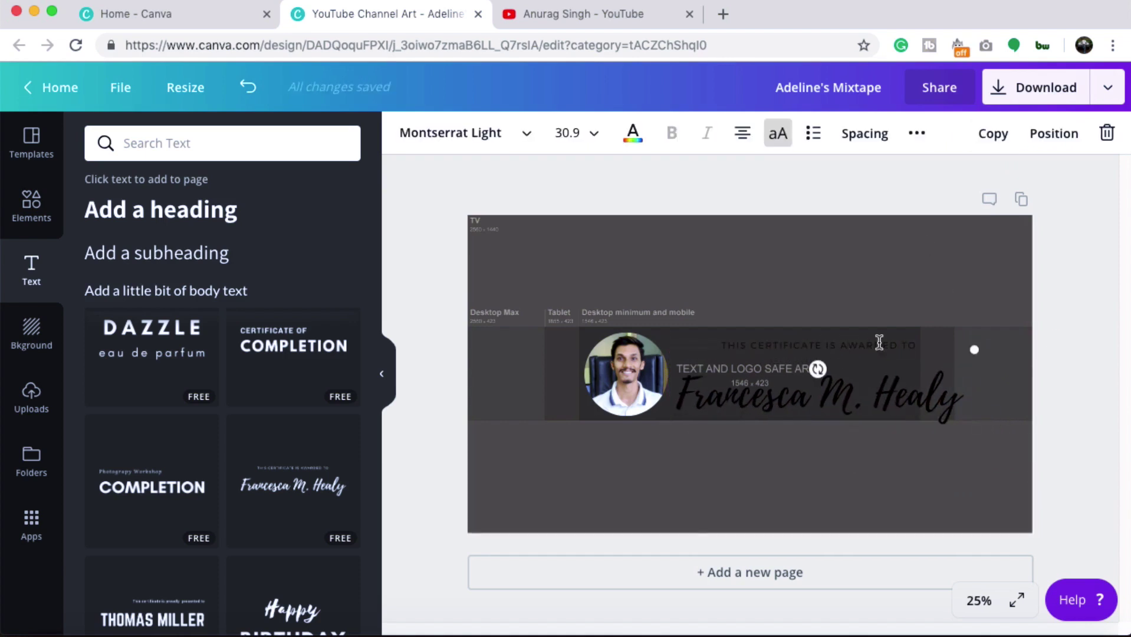
left_click(876, 384)
left_click_drag(974, 424, 914, 414)
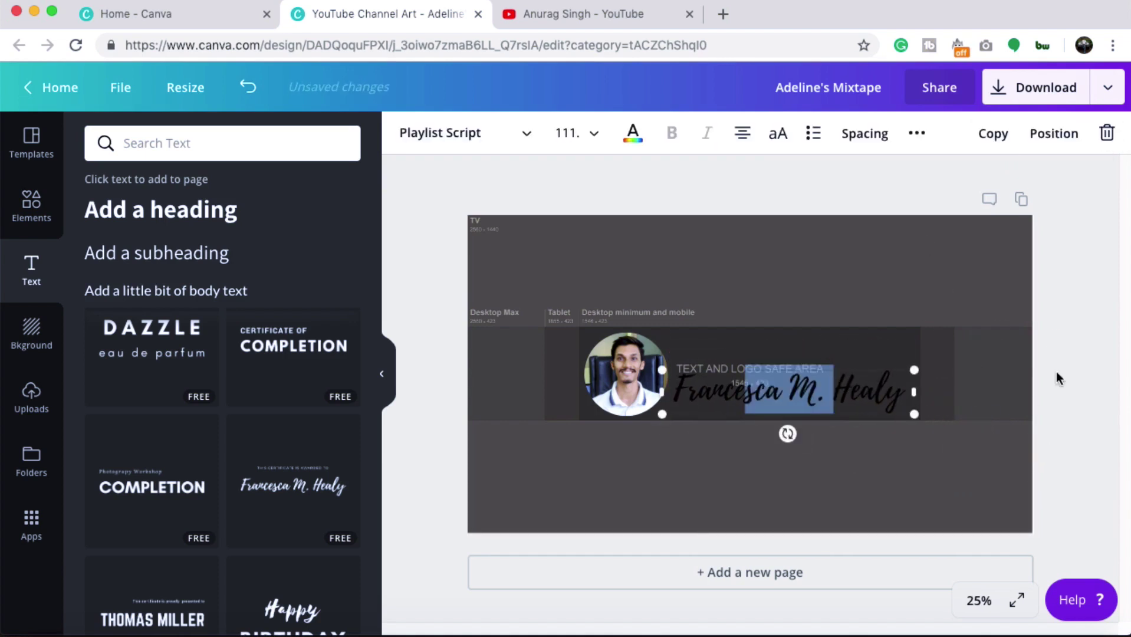
Step: Replace the script line's text with "Canva Tutorials - by" followed by the channel owner's full name
key("Return")
type("Canva Tu")
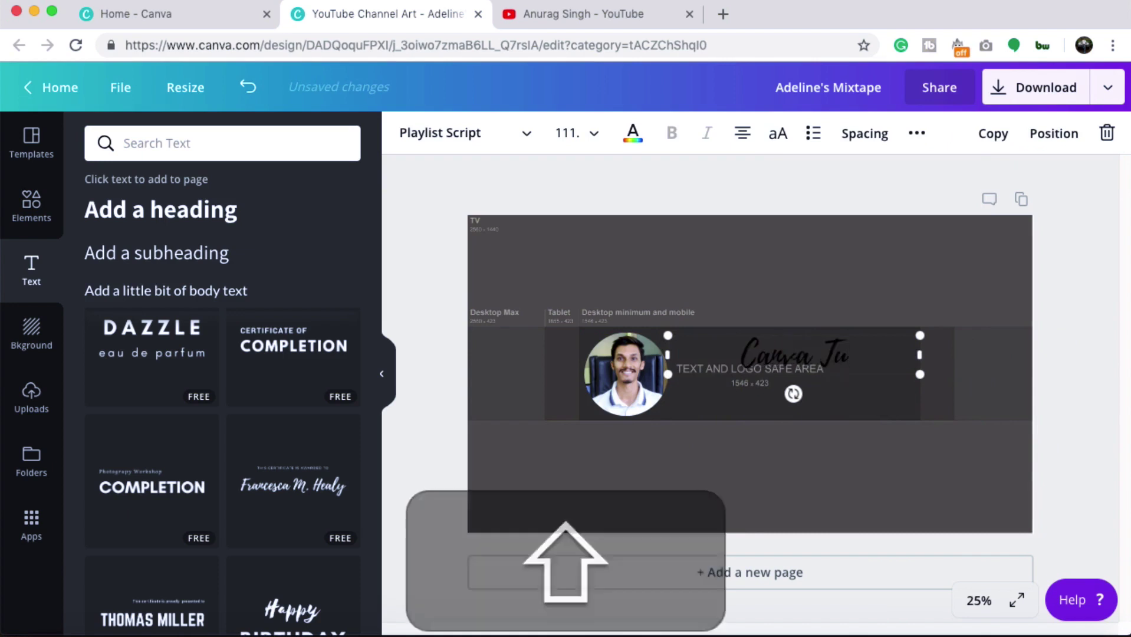
type("torials - by An")
key("BackSpace")
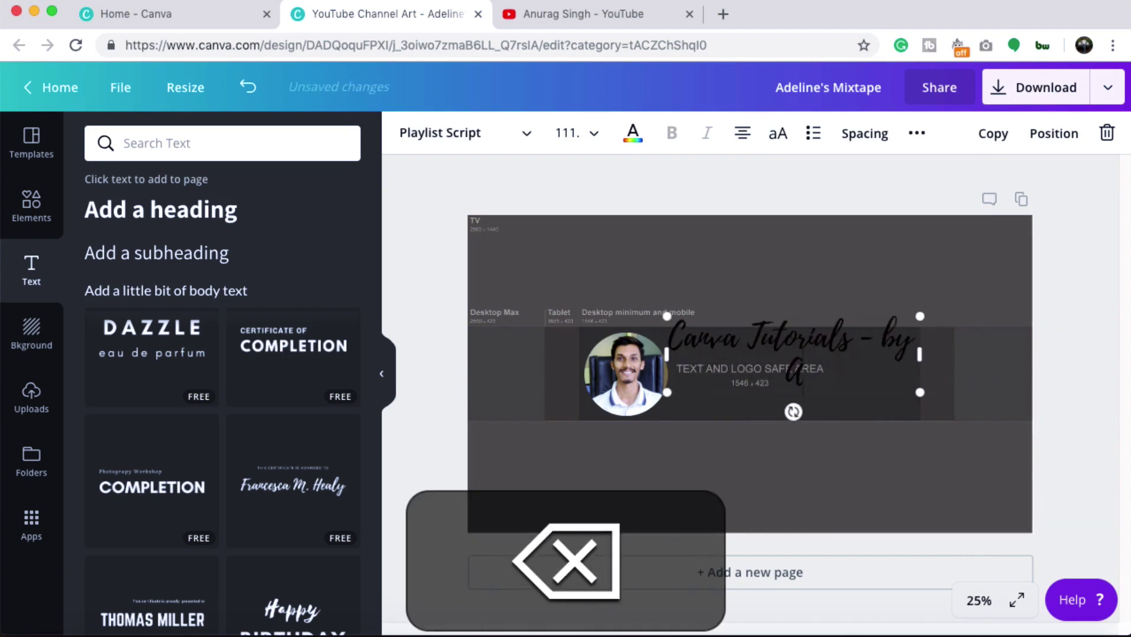
type("nurag Singh")
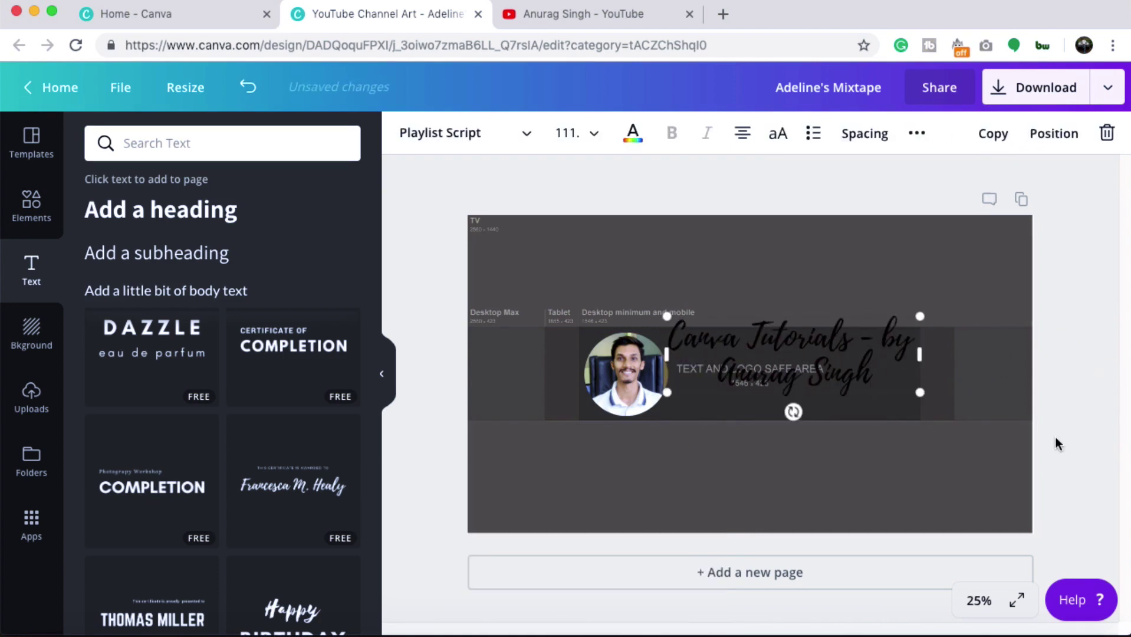
Step: Break the title into two lines before the dash and fit it within the safe area's height
left_click(878, 336)
key("Return")
key("Right")
key("BackSpace")
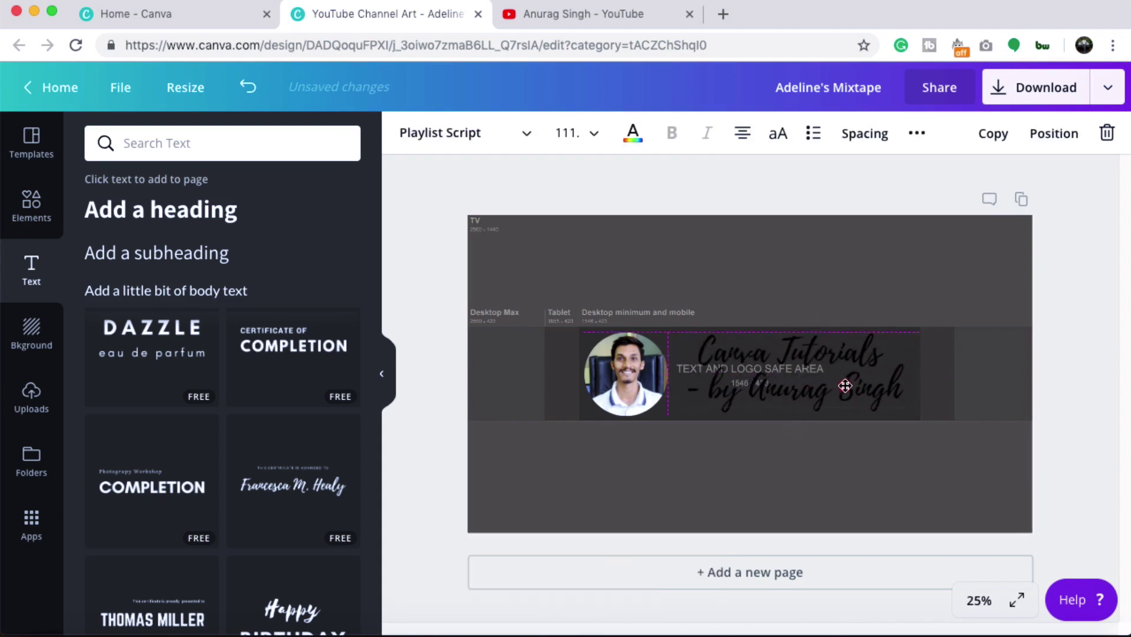
left_click(1076, 334)
Step: Search the elements library for "brush"
left_click(30, 206)
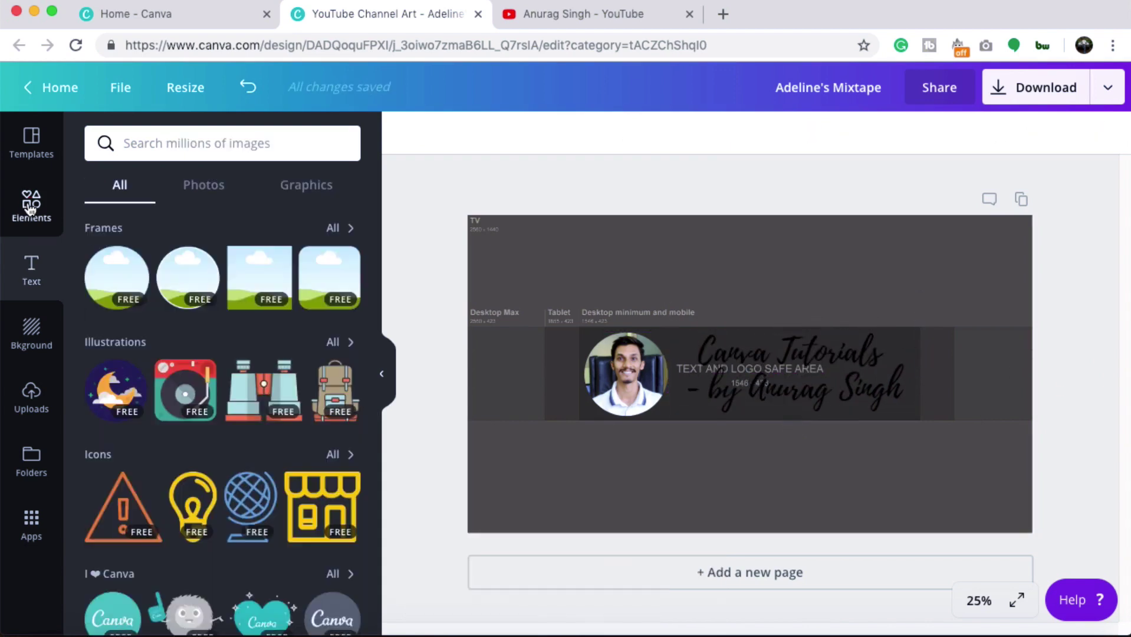
left_click(195, 143)
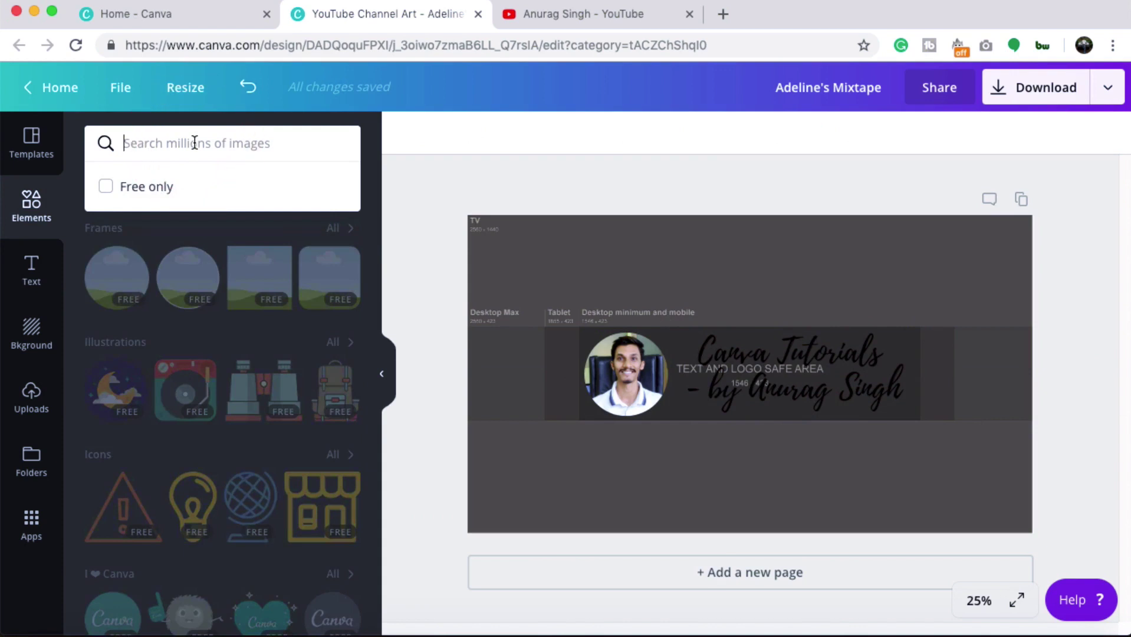
type("bru")
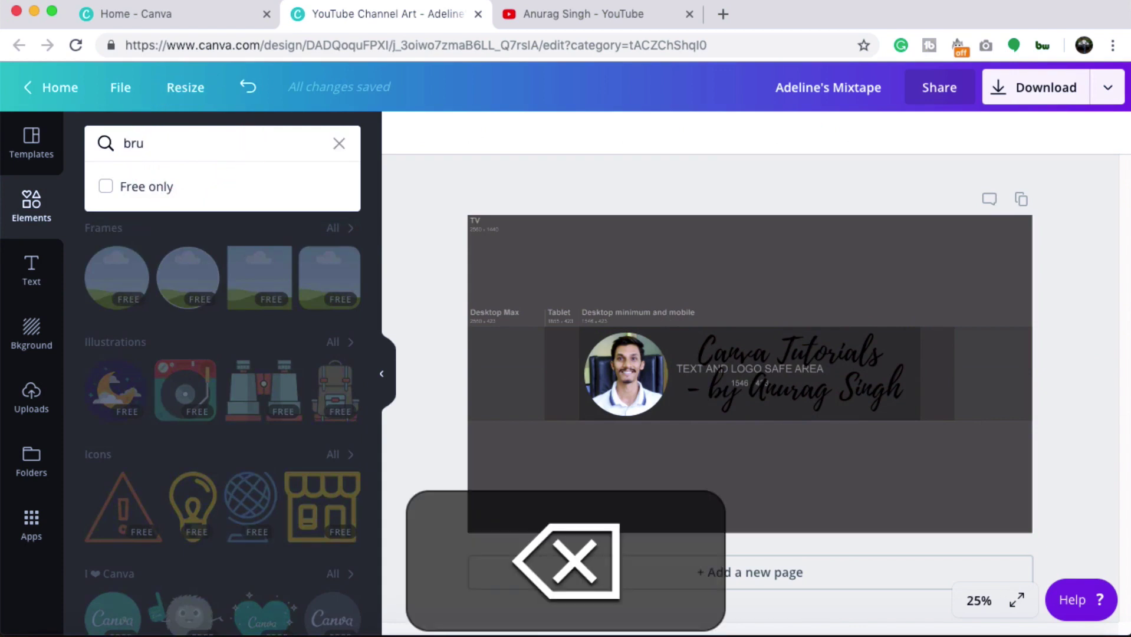
type("sh")
key("Return")
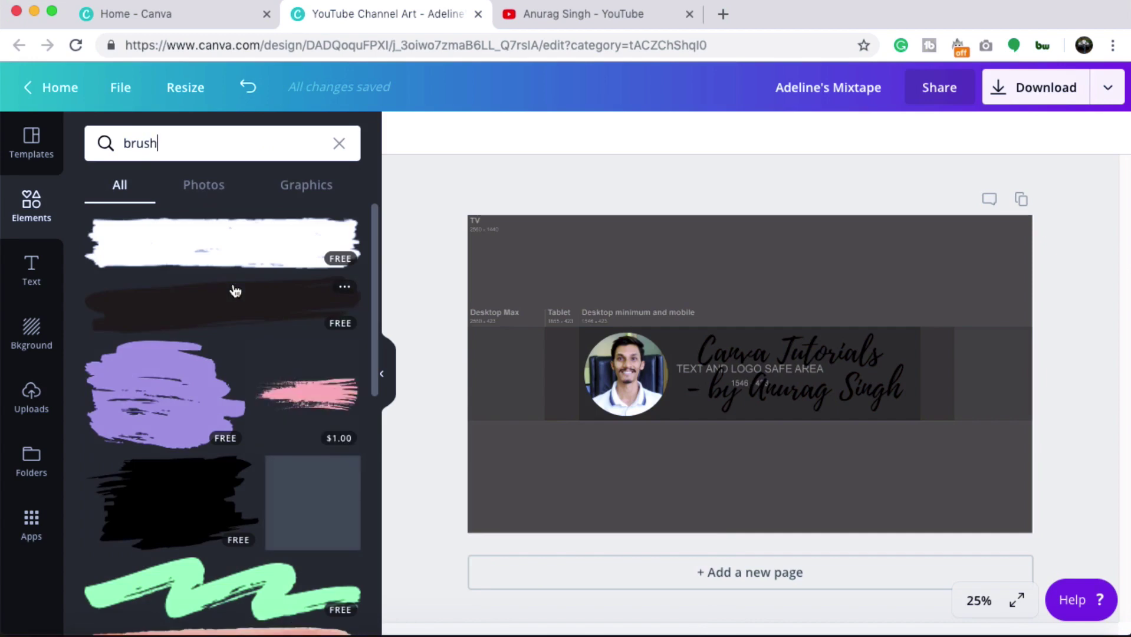
Step: Add the blue and coral swirling brush-stroke graphic and enlarge it to cover nearly the full height of the page
scroll(277, 551, "down", 6)
left_click(153, 304)
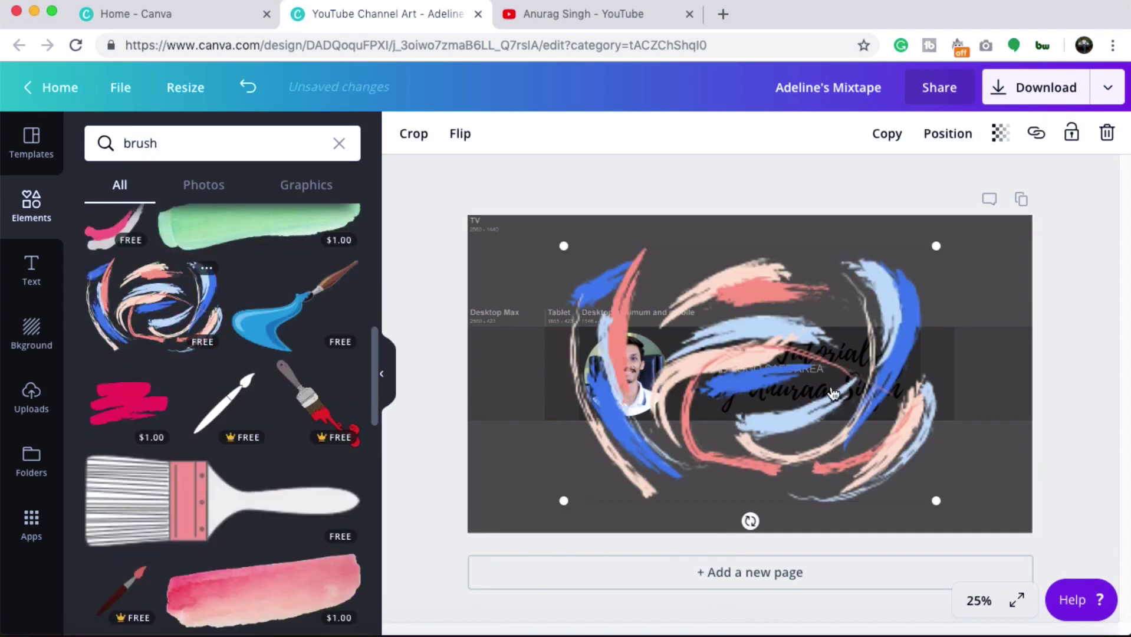
mouse_move(564, 245)
left_mouse_down()
mouse_move(521, 232)
mouse_move(527, 221)
left_mouse_up()
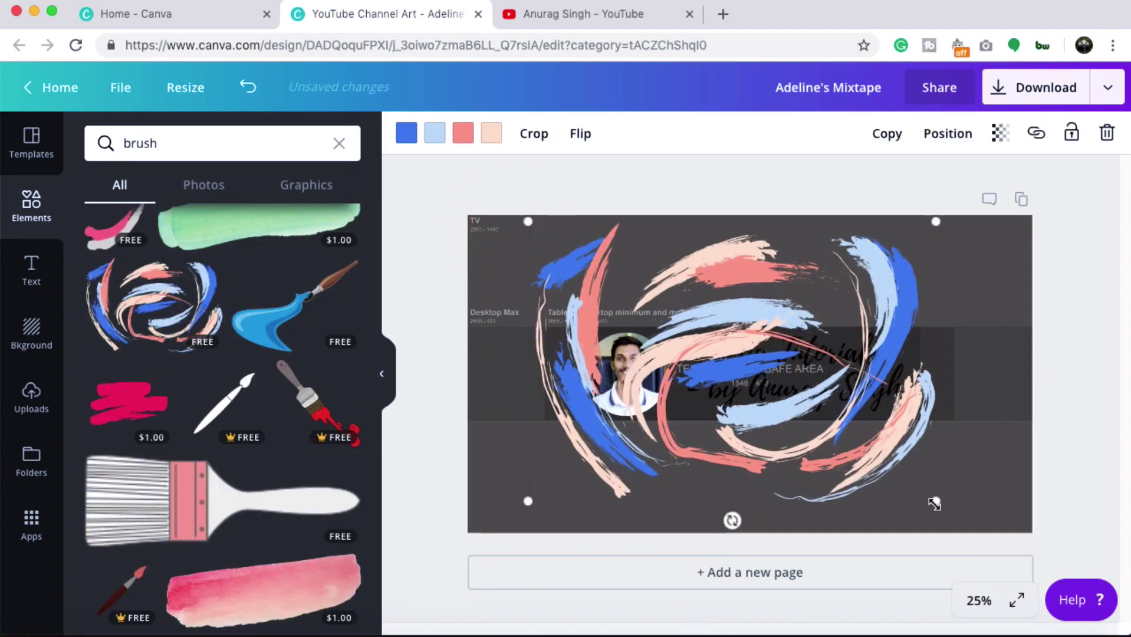
left_click_drag(933, 503, 958, 516)
Step: Send the brush-stroke graphic behind the title and portrait while keeping it in front of the size template
left_click(947, 133)
left_click(912, 218)
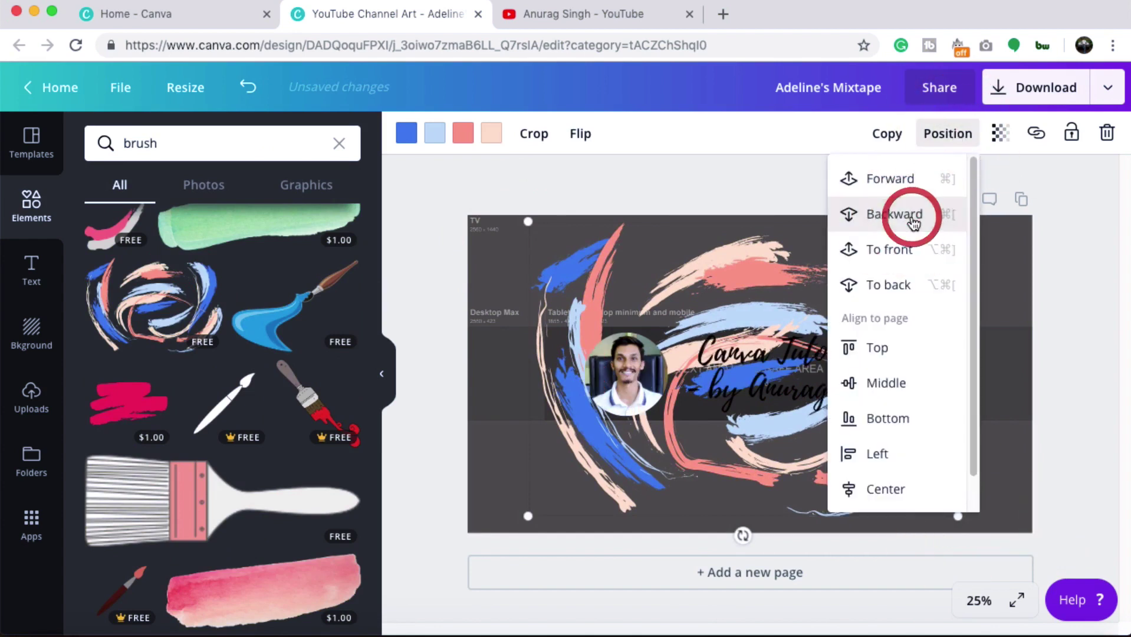
left_click(912, 219)
left_click(902, 178)
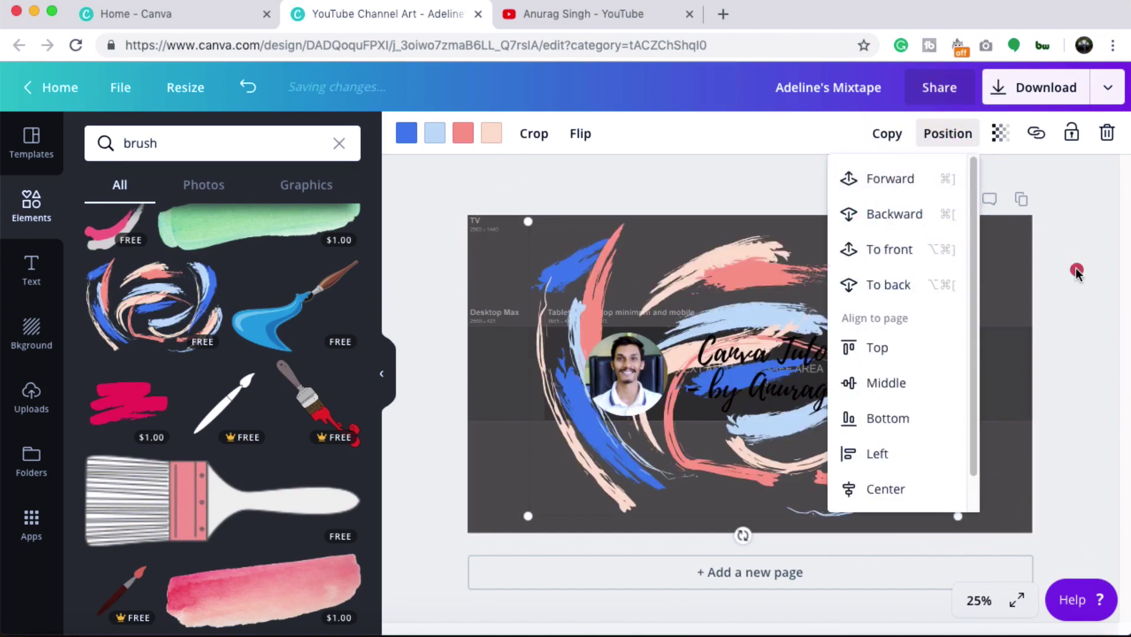
left_click(1075, 270)
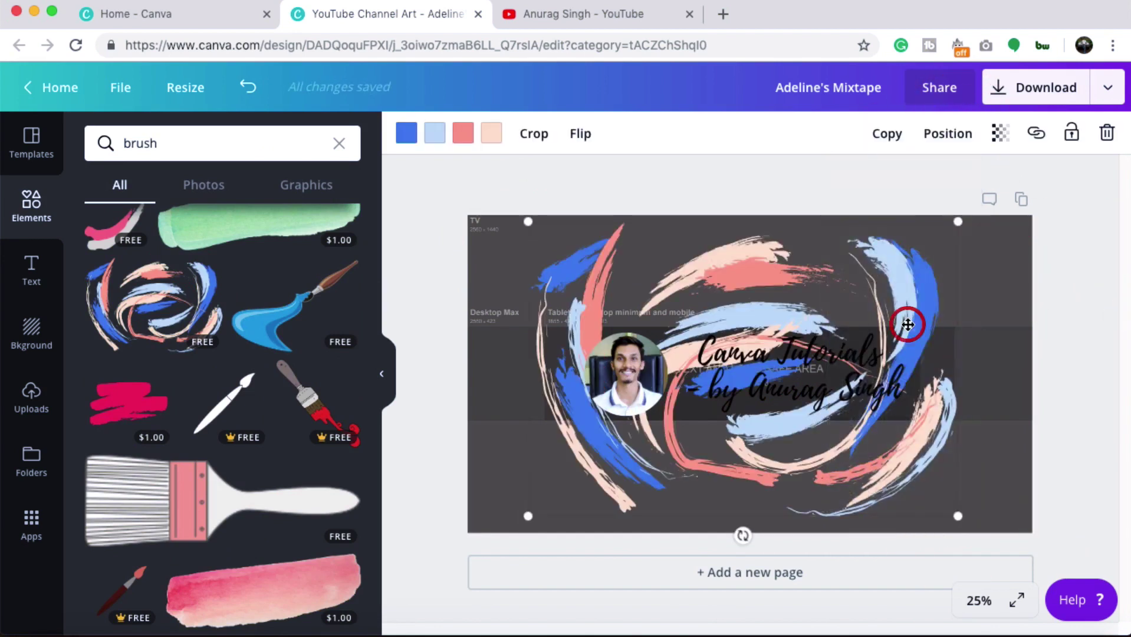
Step: Set the brush-stroke graphic's transparency to 31
left_click(1000, 134)
mouse_move(960, 179)
left_mouse_down()
mouse_move(880, 183)
mouse_move(885, 196)
left_mouse_up()
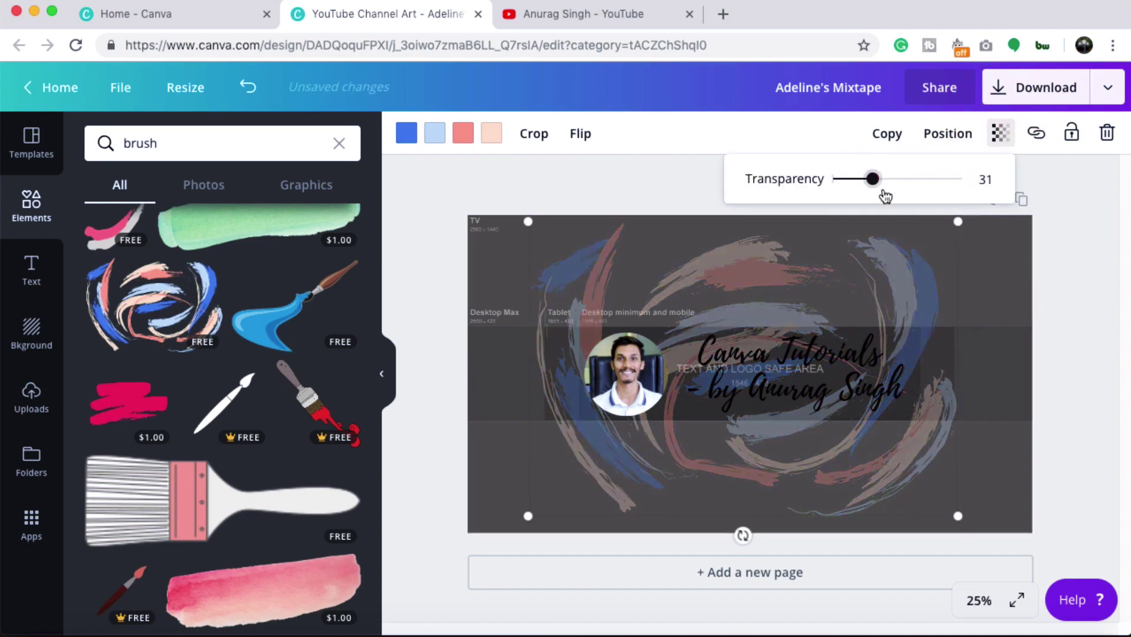
left_click(1078, 227)
Step: Add the red-tipped paintbrush graphic, shrink it and place it tilted at the end of the title's first line
scroll(322, 333, "down", 4)
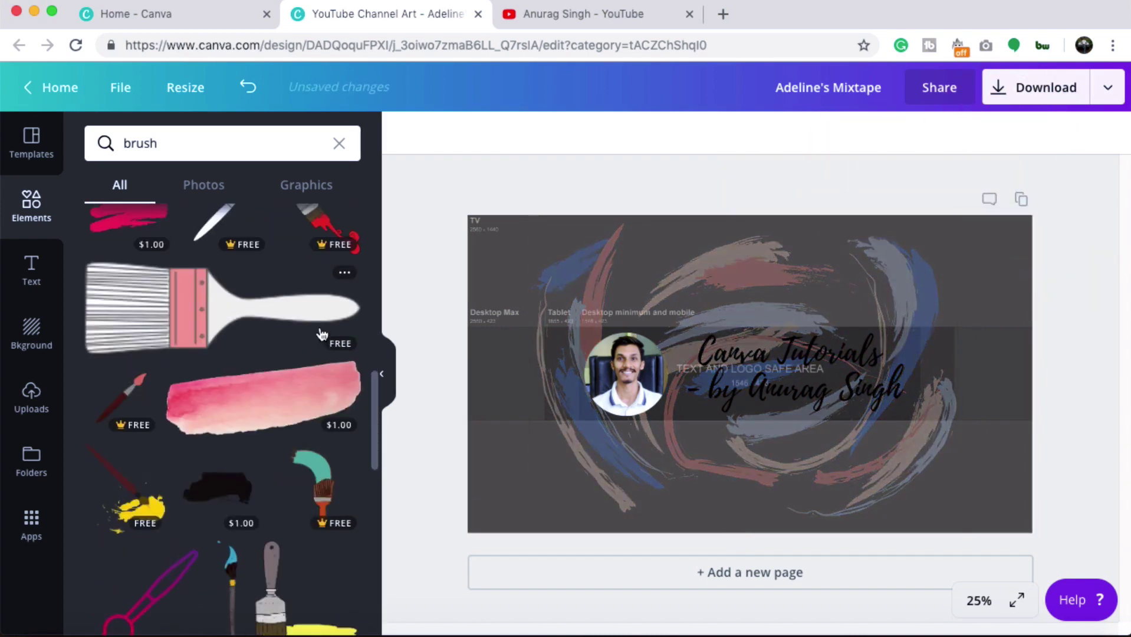
scroll(321, 333, "up", 1)
left_click(122, 436)
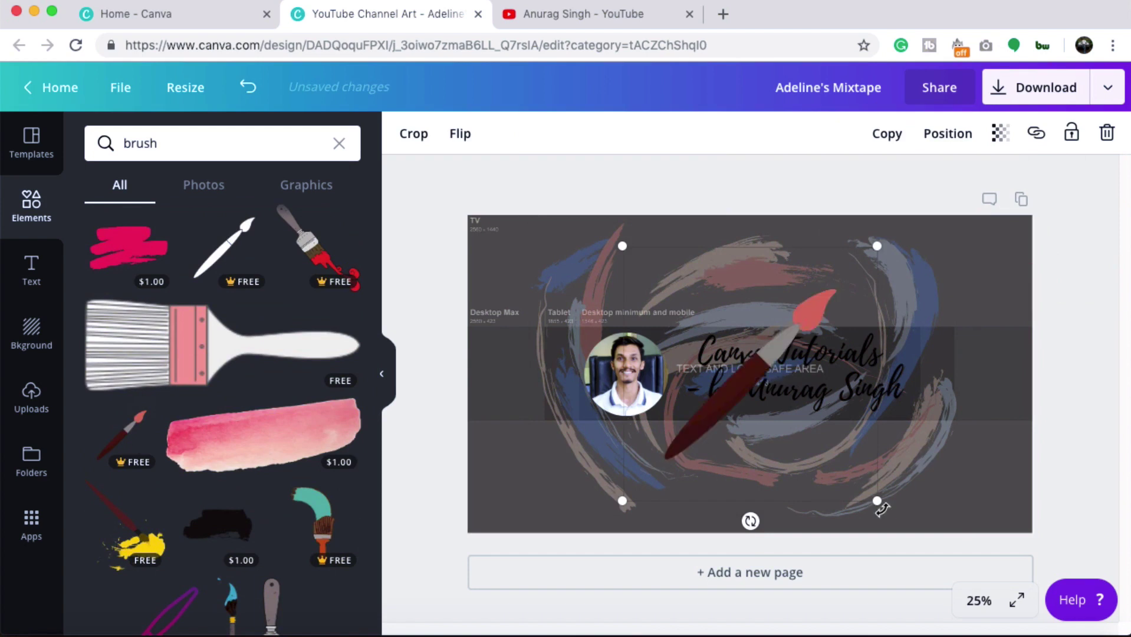
mouse_move(882, 508)
left_mouse_down()
mouse_move(716, 353)
mouse_move(710, 342)
mouse_move(763, 314)
mouse_move(737, 259)
left_mouse_up()
mouse_move(672, 292)
left_mouse_down()
mouse_move(888, 381)
mouse_move(899, 374)
mouse_move(905, 425)
mouse_move(720, 404)
mouse_move(767, 434)
mouse_move(735, 379)
mouse_move(912, 354)
left_mouse_up()
Step: Add the wooden paint palette graphic with brushes, shrink it and place it between the portrait and the title's beginning
scroll(219, 501, "down", 10)
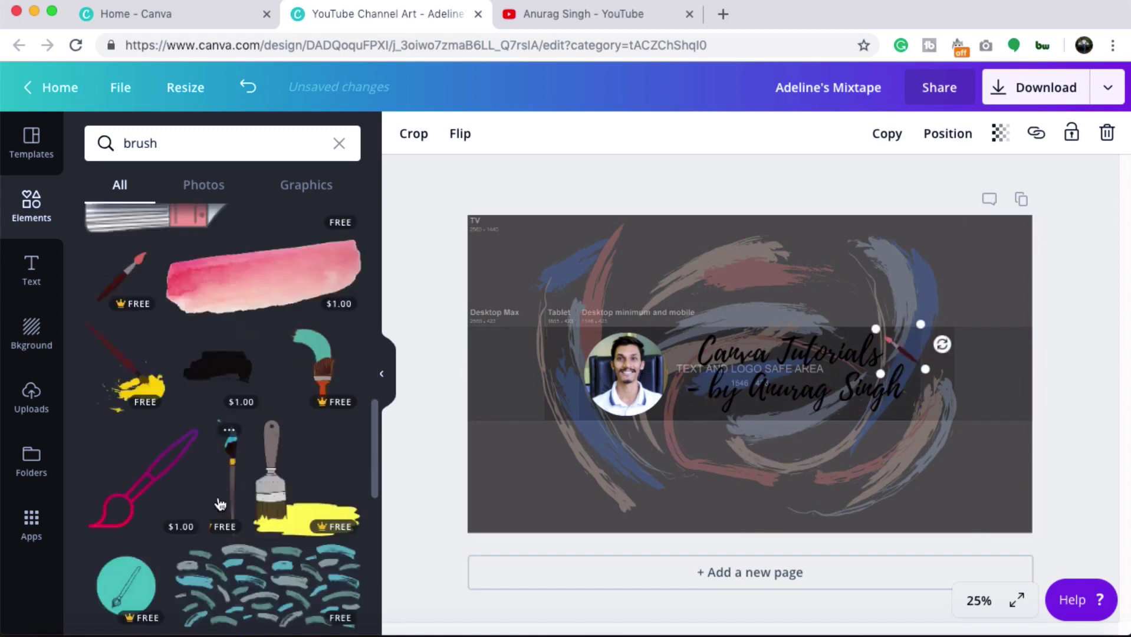
scroll(220, 504, "down", 5)
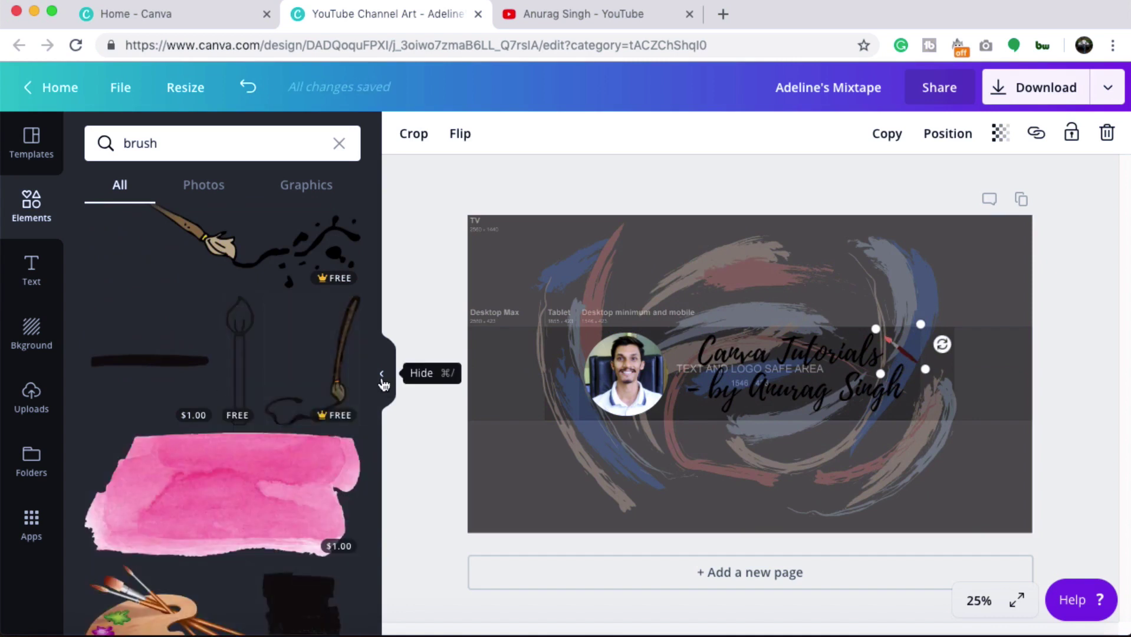
scroll(177, 413, "down", 5)
left_click(147, 406)
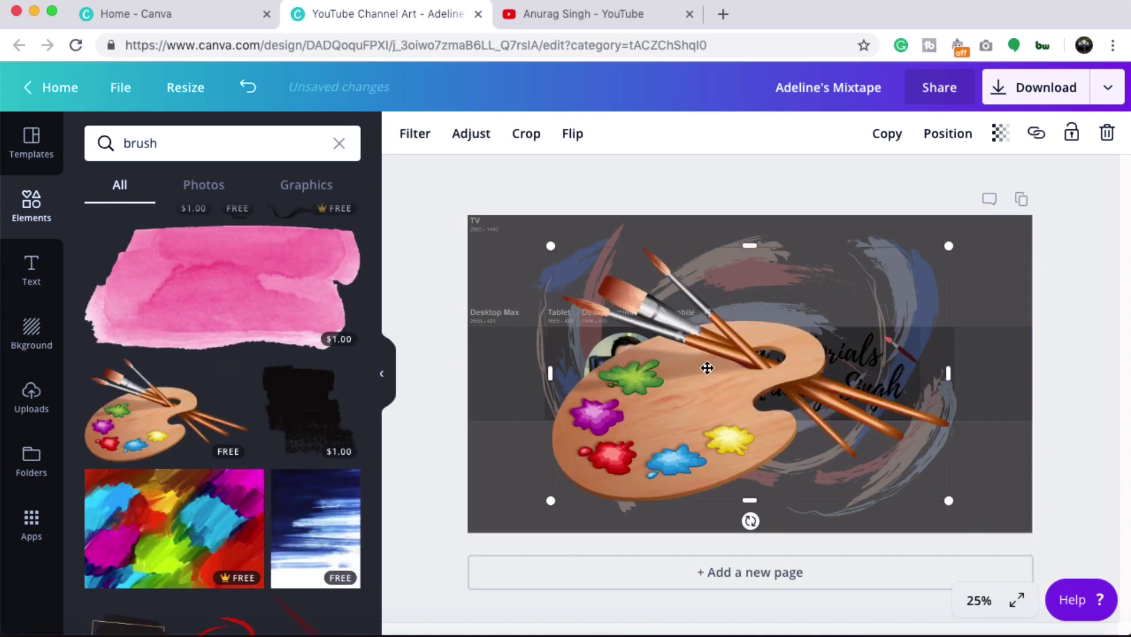
left_click_drag(947, 499, 706, 362)
Step: Send the paint palette behind the title and fade it with the transparency setting
left_click(951, 135)
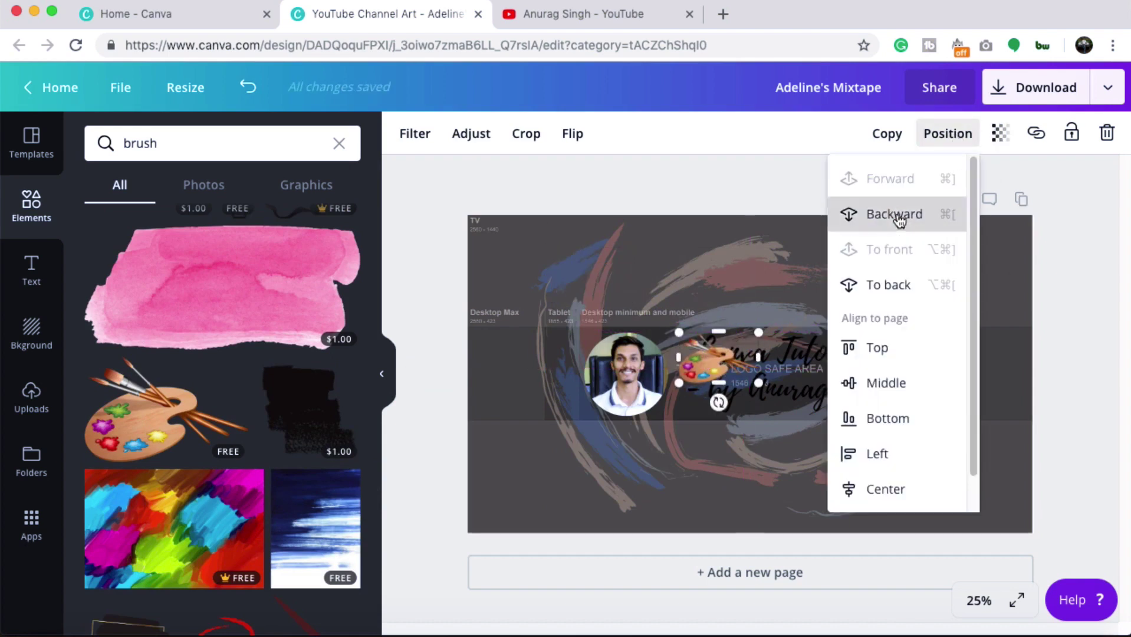
left_click(1000, 134)
left_click_drag(960, 179, 881, 178)
Step: Set the size template image's transparency to 61
left_click(481, 238)
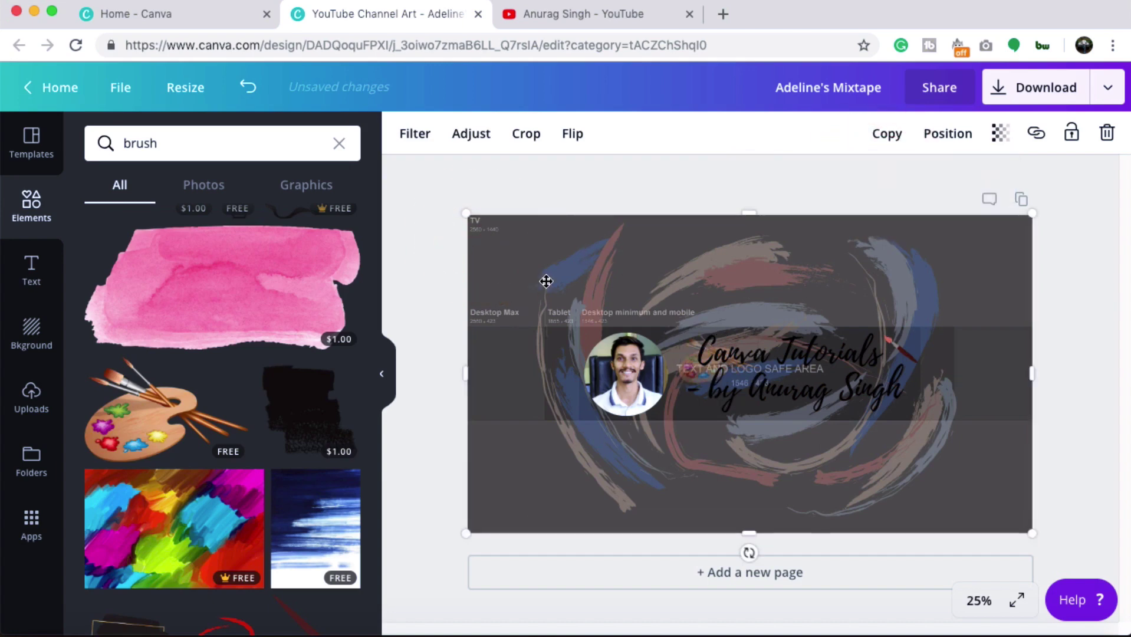
left_click(1000, 136)
left_click_drag(962, 178, 911, 179)
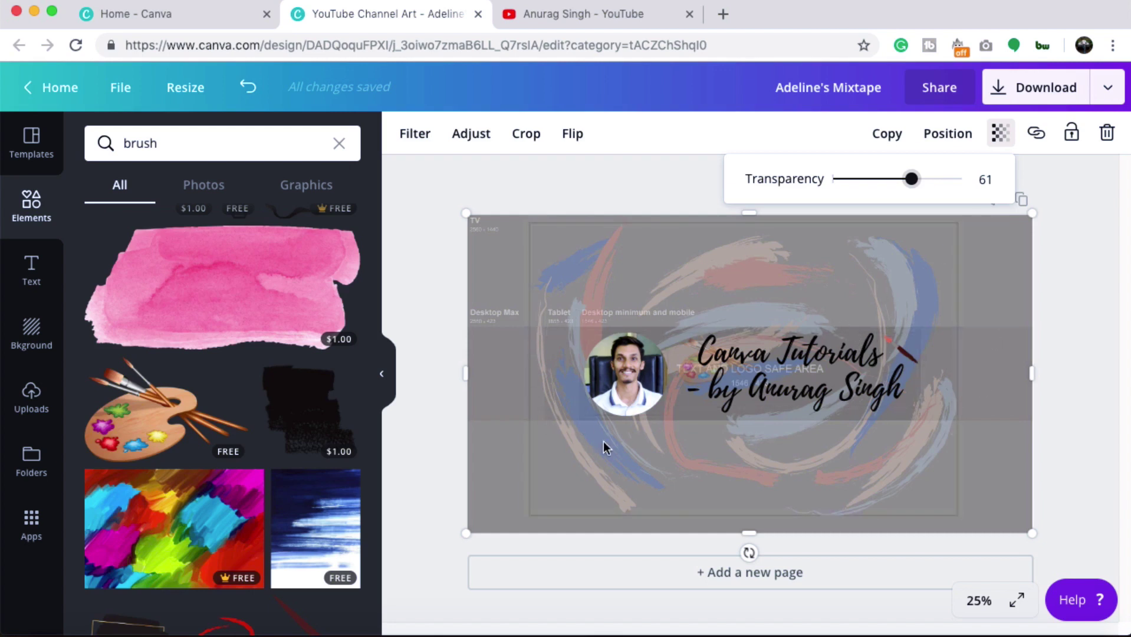
left_click(1071, 262)
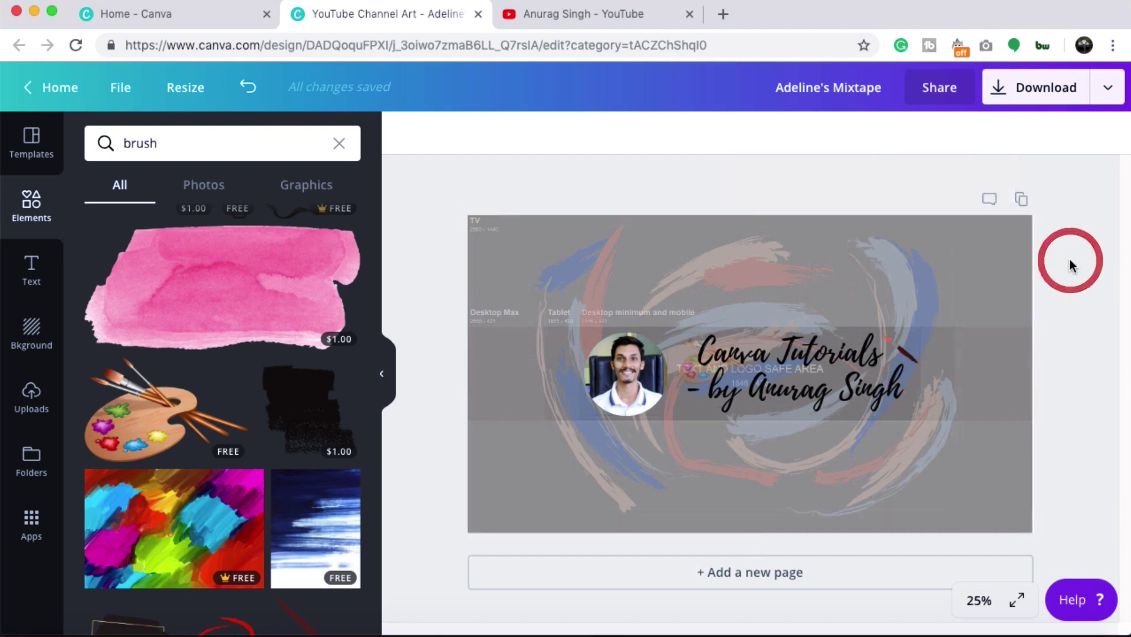
Step: Set the size template image's transparency to 0 so that its guides are hidden
left_click(1009, 240)
left_click(1000, 134)
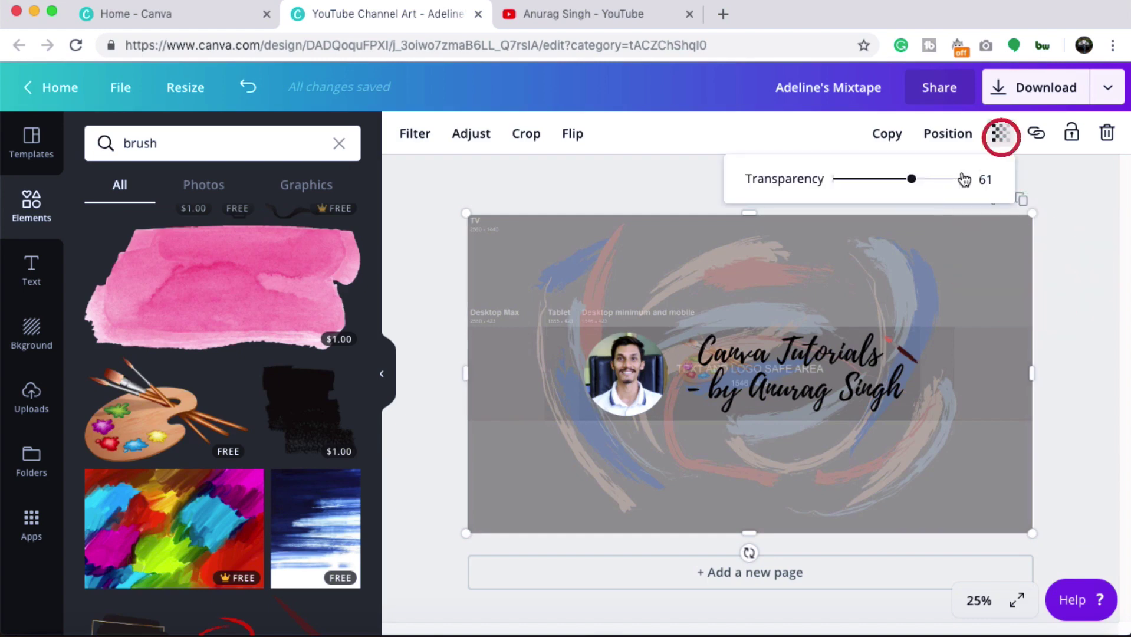
left_click_drag(911, 180, 790, 177)
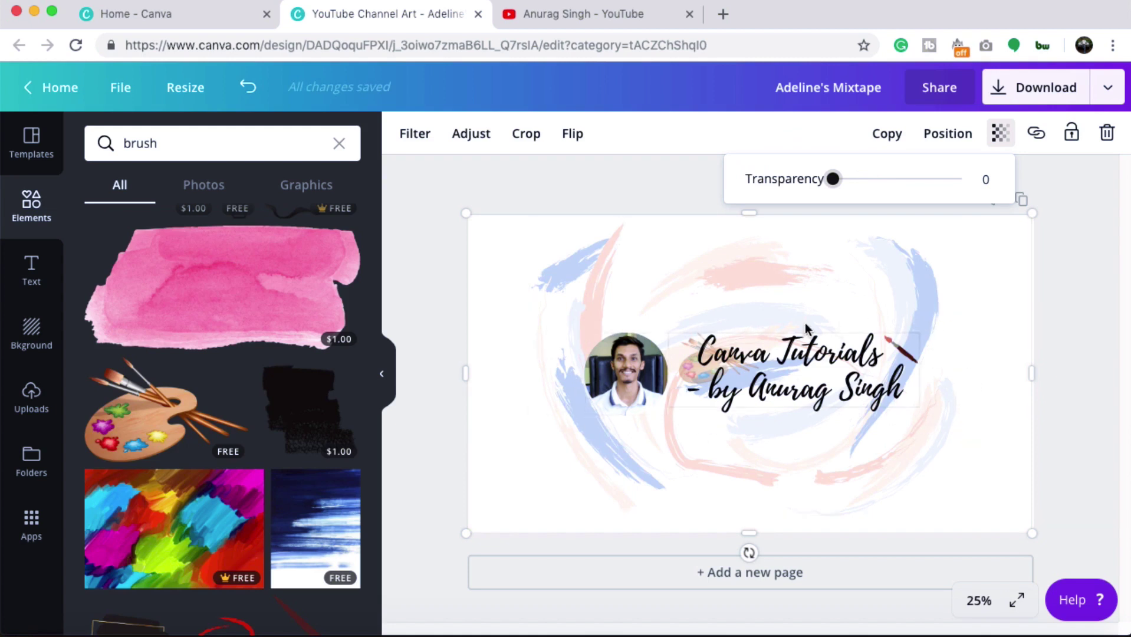
Step: Add the cartoon brush graphic with the blue paint splash and shrink it onto the title's second line
scroll(303, 404, "down", 10)
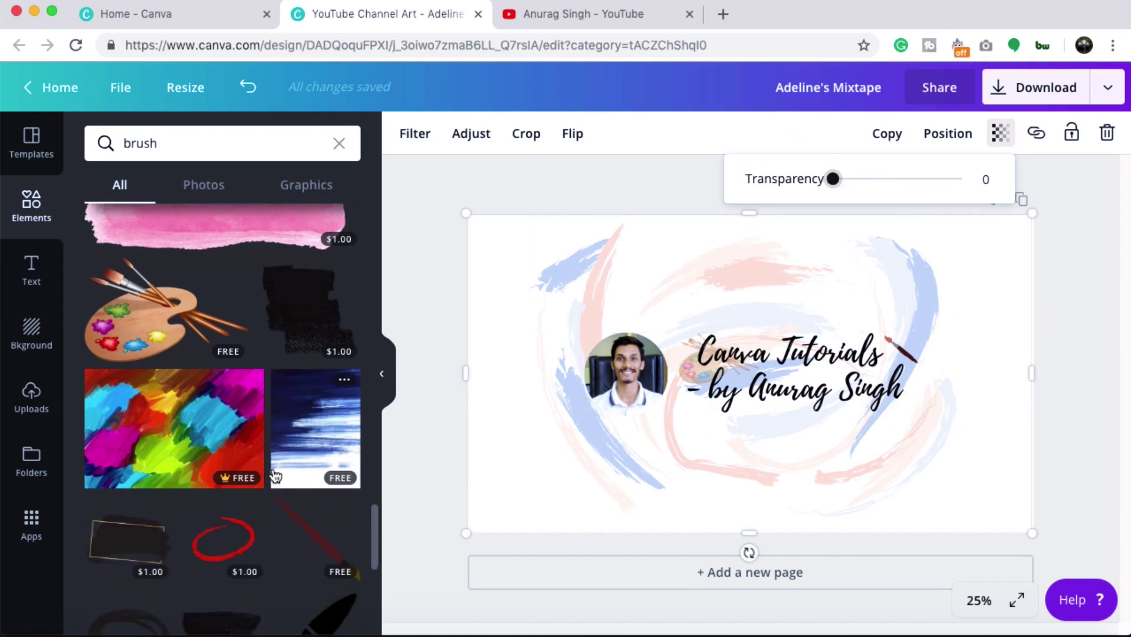
left_click(263, 358)
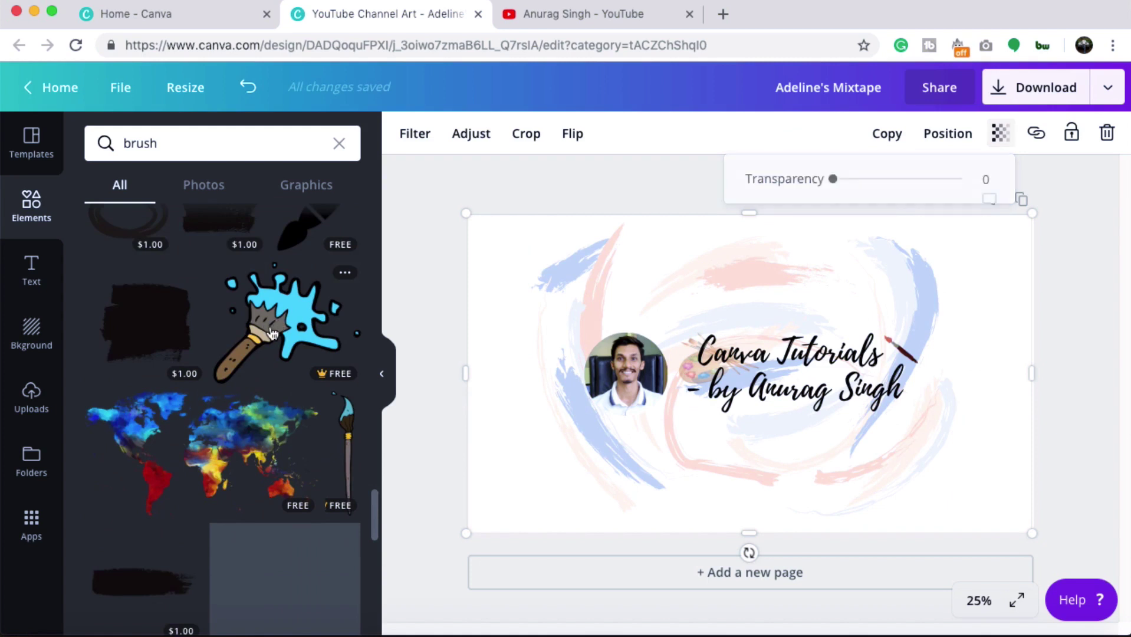
mouse_move(904, 500)
left_mouse_down()
mouse_move(642, 288)
mouse_move(813, 393)
mouse_move(809, 384)
left_mouse_up()
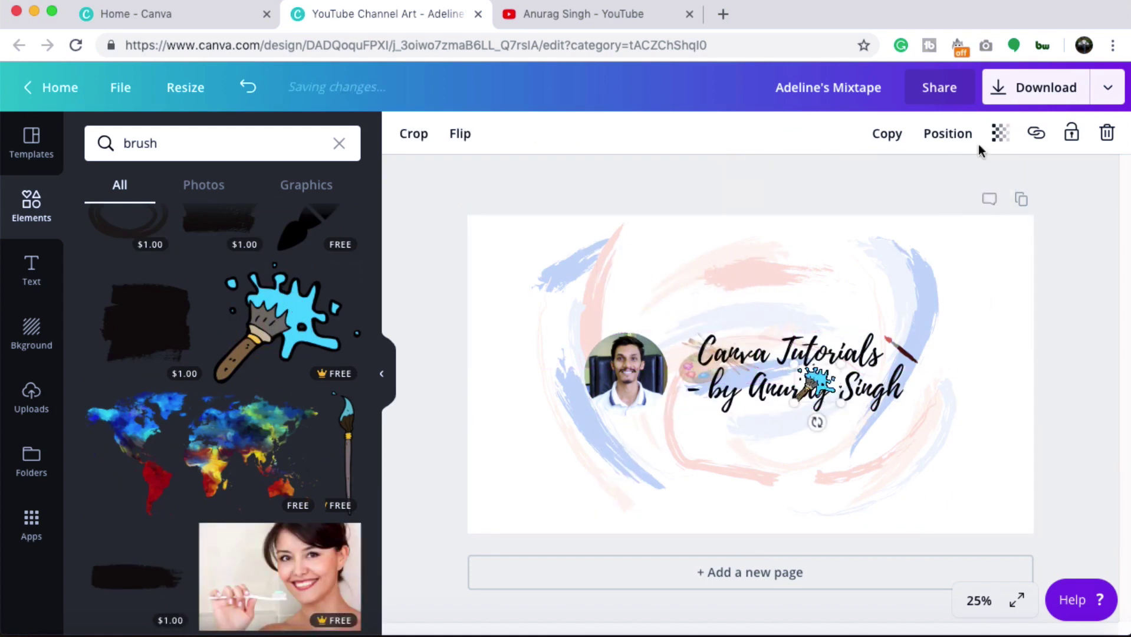
Step: Send the blue paint-splash brush behind the title and set its transparency to 19
left_click(947, 134)
left_click(1001, 133)
left_click_drag(961, 178, 858, 178)
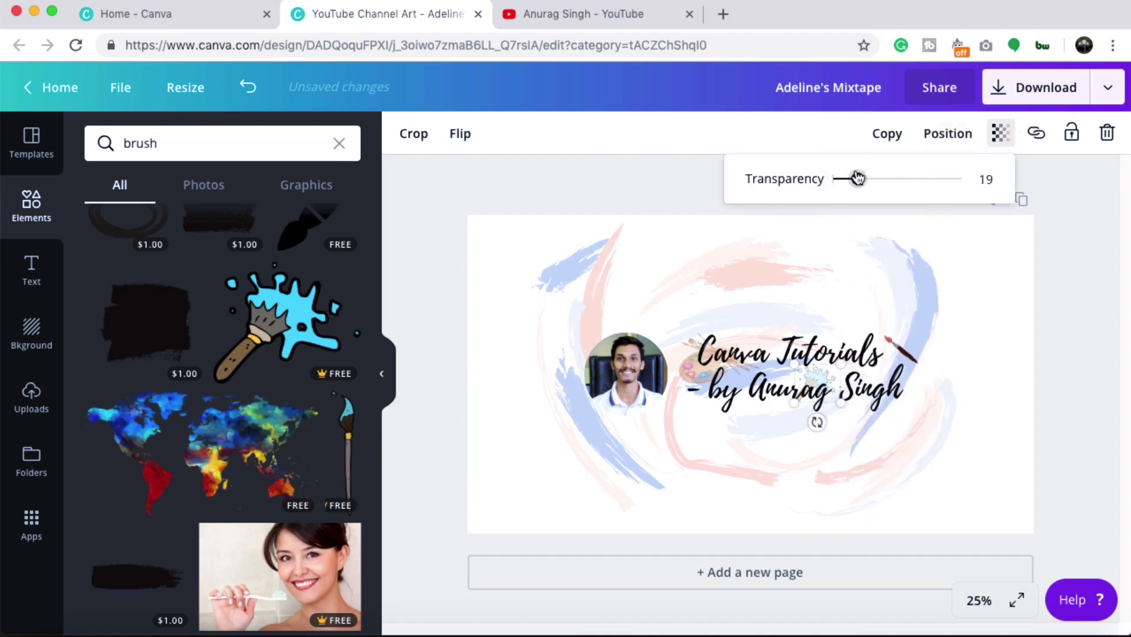
left_click(1074, 226)
Step: Make the circular portrait slightly more see-through with its transparency setting
left_click(627, 372)
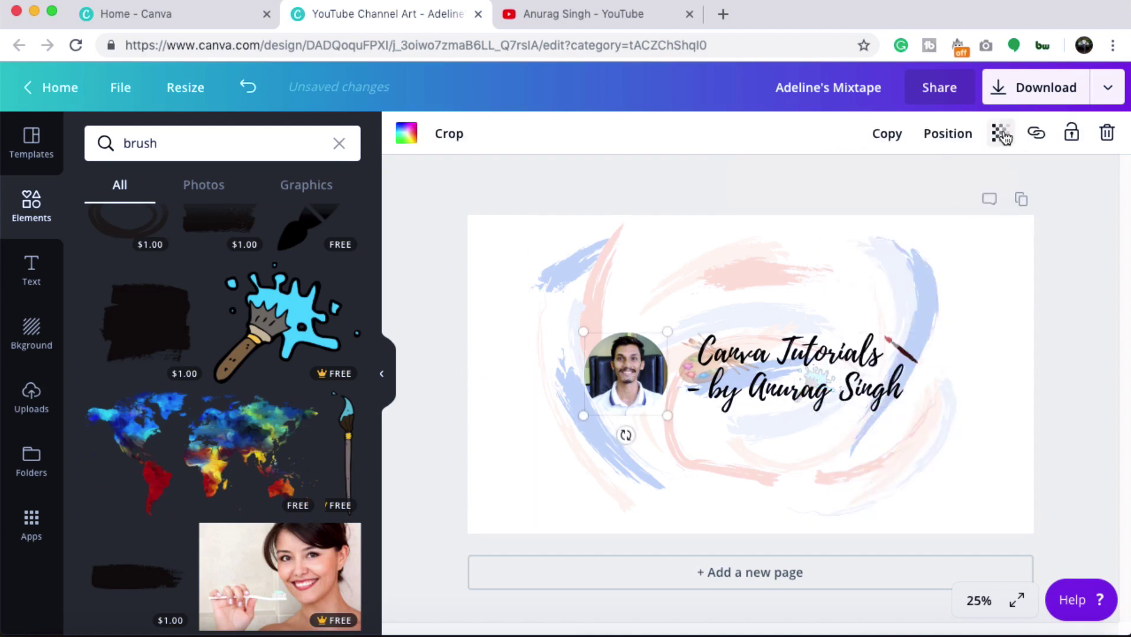
left_click(1001, 134)
mouse_move(961, 178)
left_mouse_down()
mouse_move(911, 177)
mouse_move(942, 184)
left_mouse_up()
left_click(1080, 301)
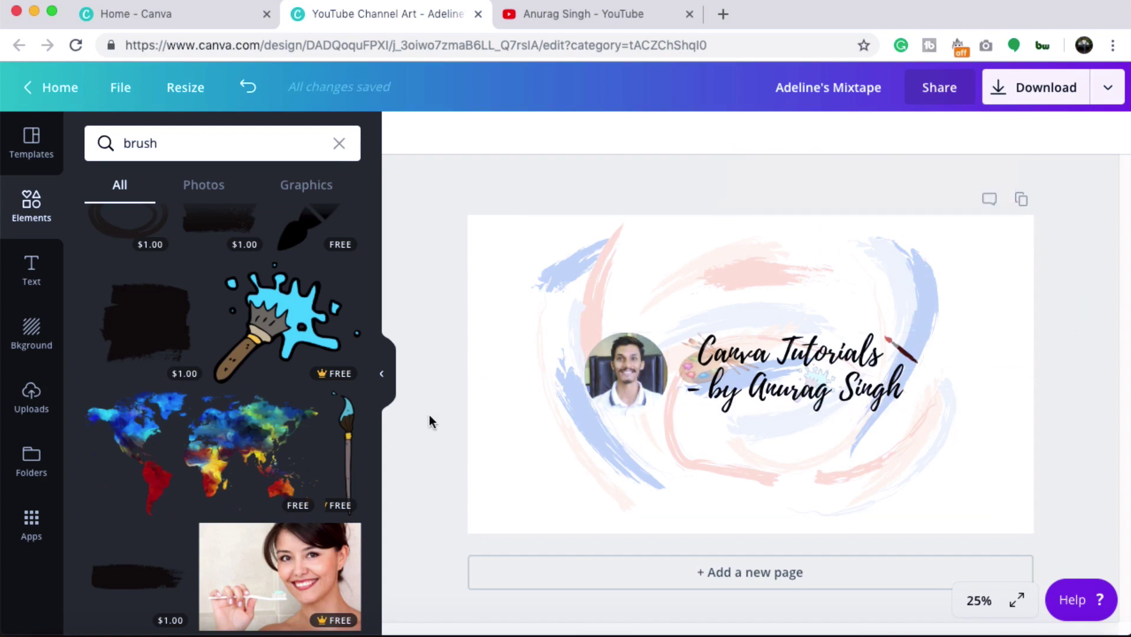
Step: Browse the brush graphics and their prices, and view the PNG download options for the design
left_click(452, 366)
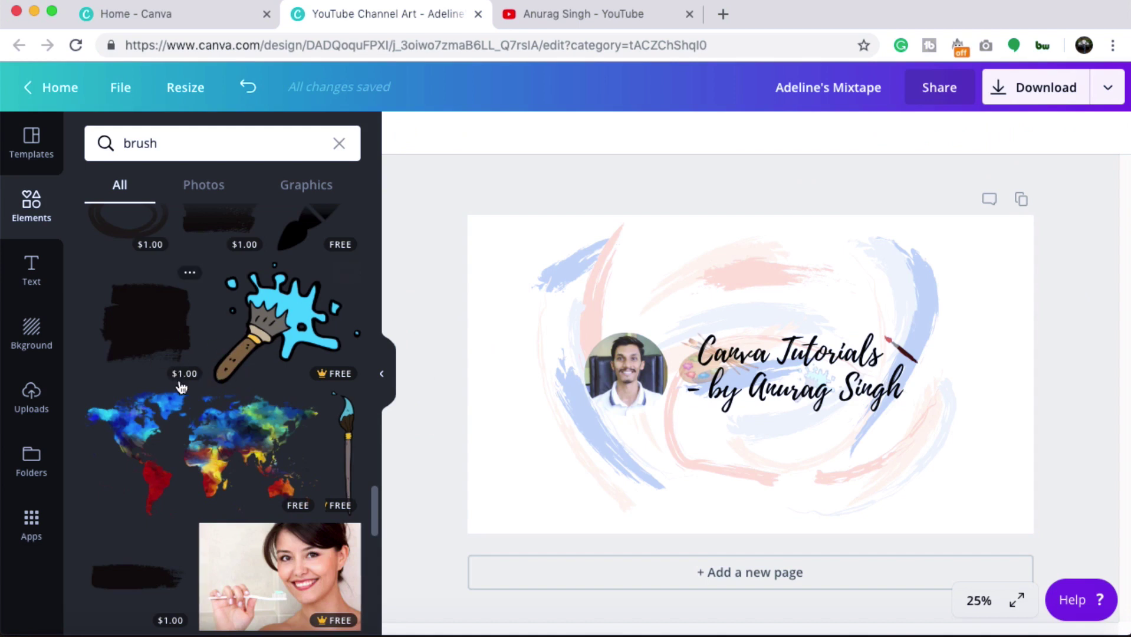
scroll(177, 377, "up", 1)
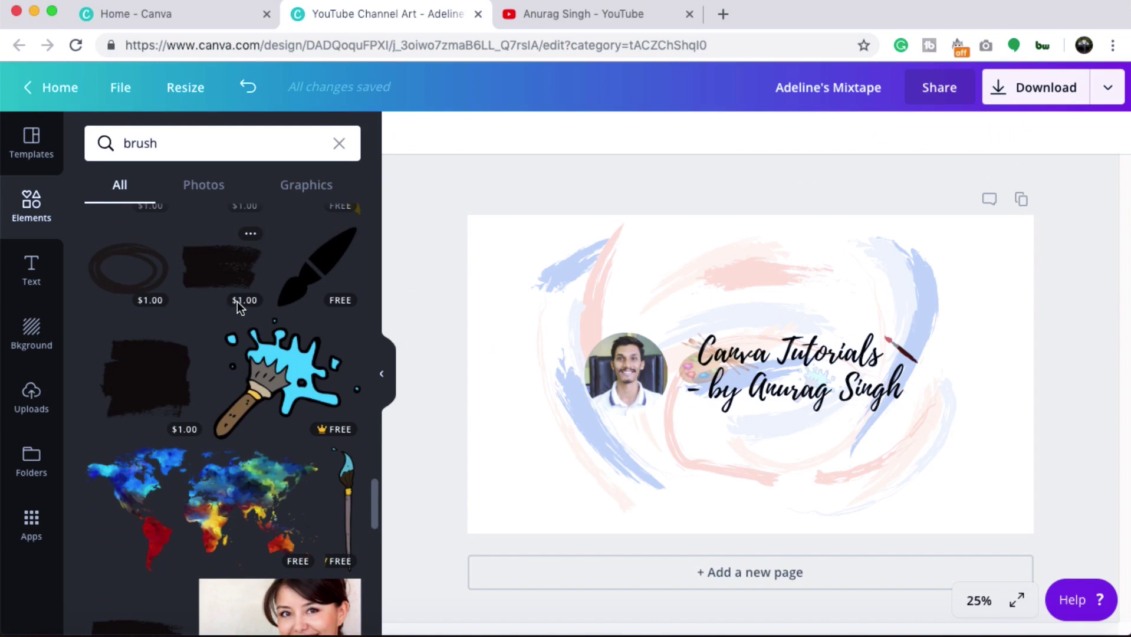
scroll(237, 301, "up", 1)
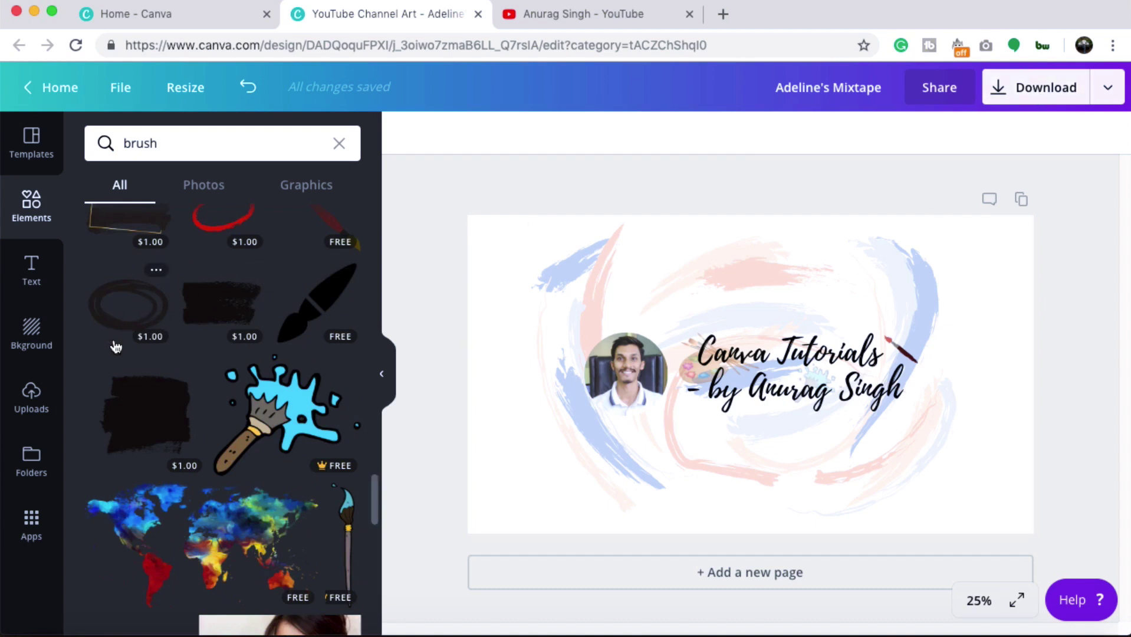
left_click(1033, 92)
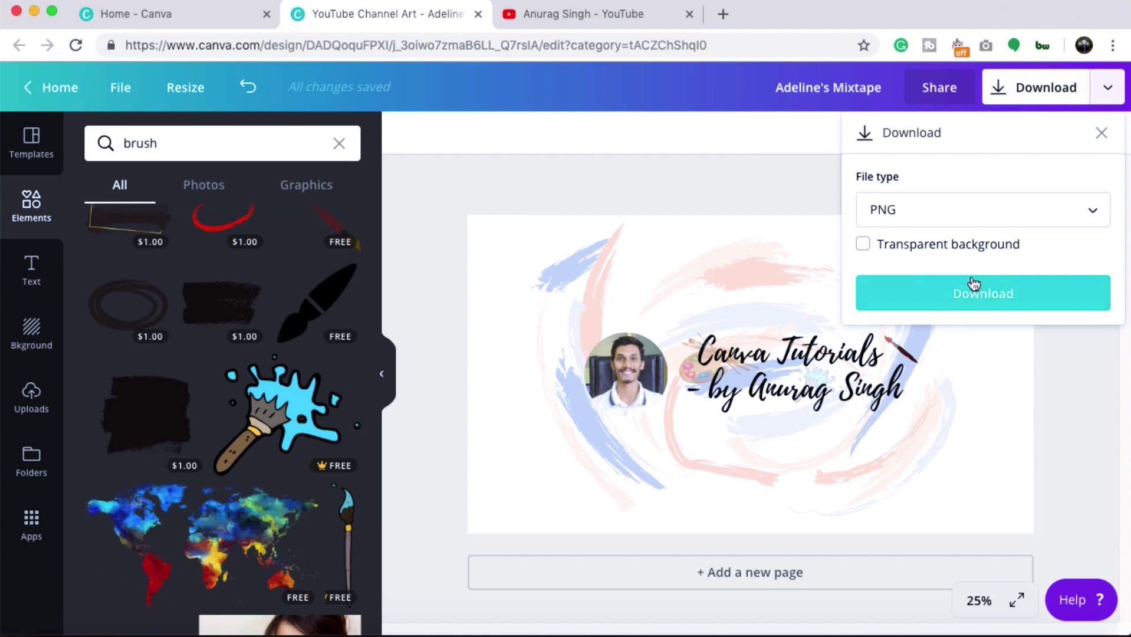
left_click(1087, 370)
Step: Add the $1.00 black ring brush graphic and check what downloading the design with this premium element costs
left_click(150, 320)
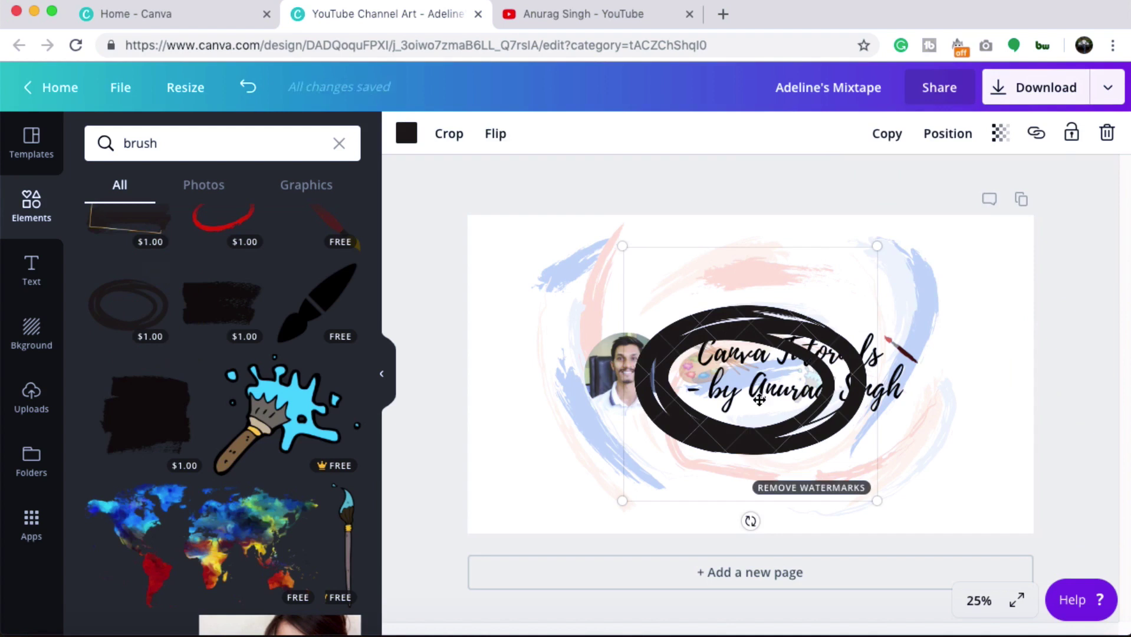
left_click(1053, 92)
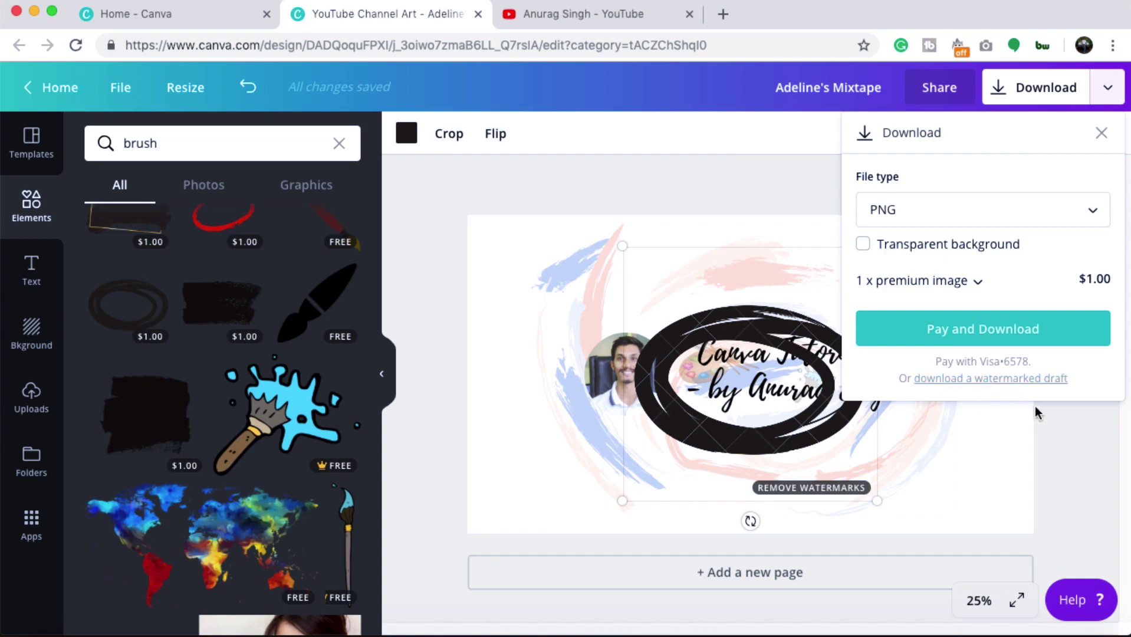
left_click(1060, 430)
Step: Zoom the page to 100% and move the black ring around to examine its watermark lines
left_click(978, 599)
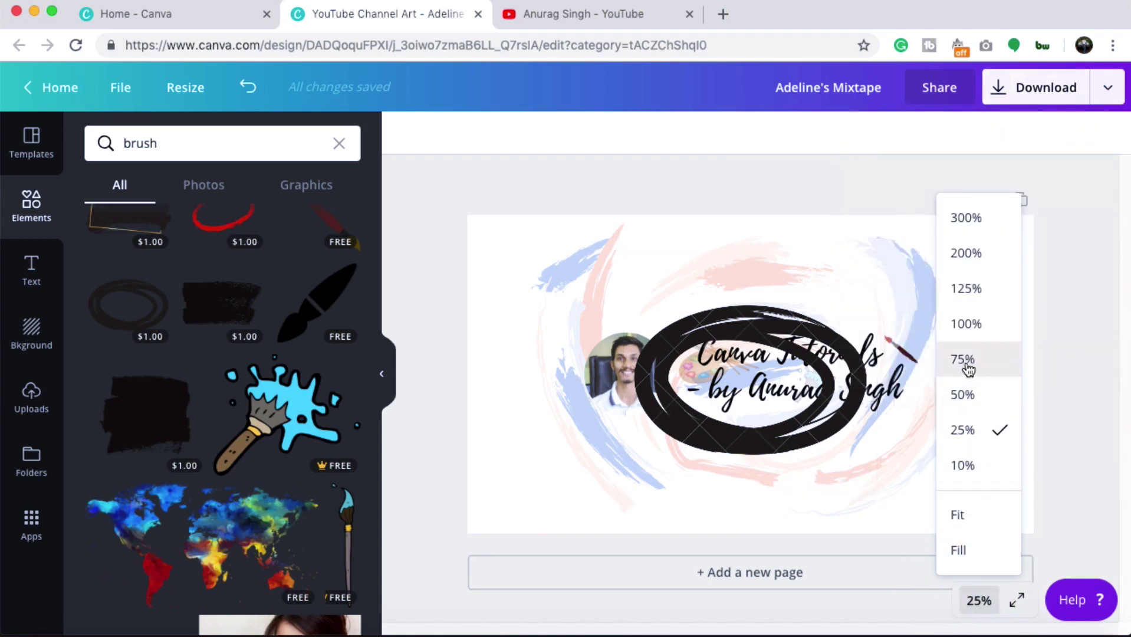
left_click(965, 327)
scroll(598, 402, "down", 3)
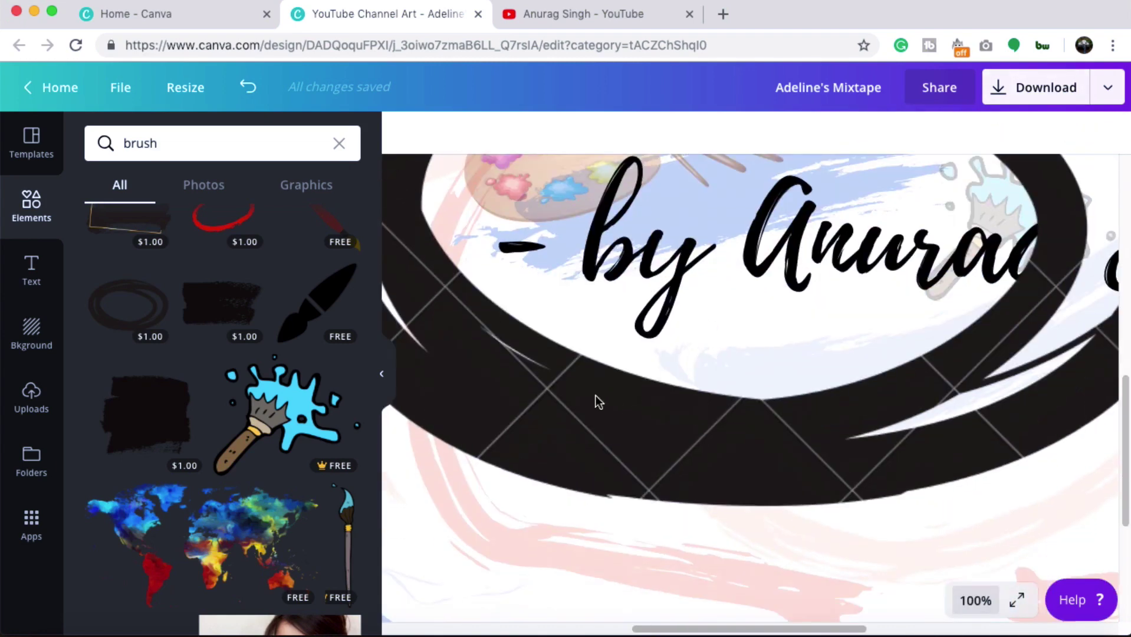
left_click_drag(847, 446, 883, 543)
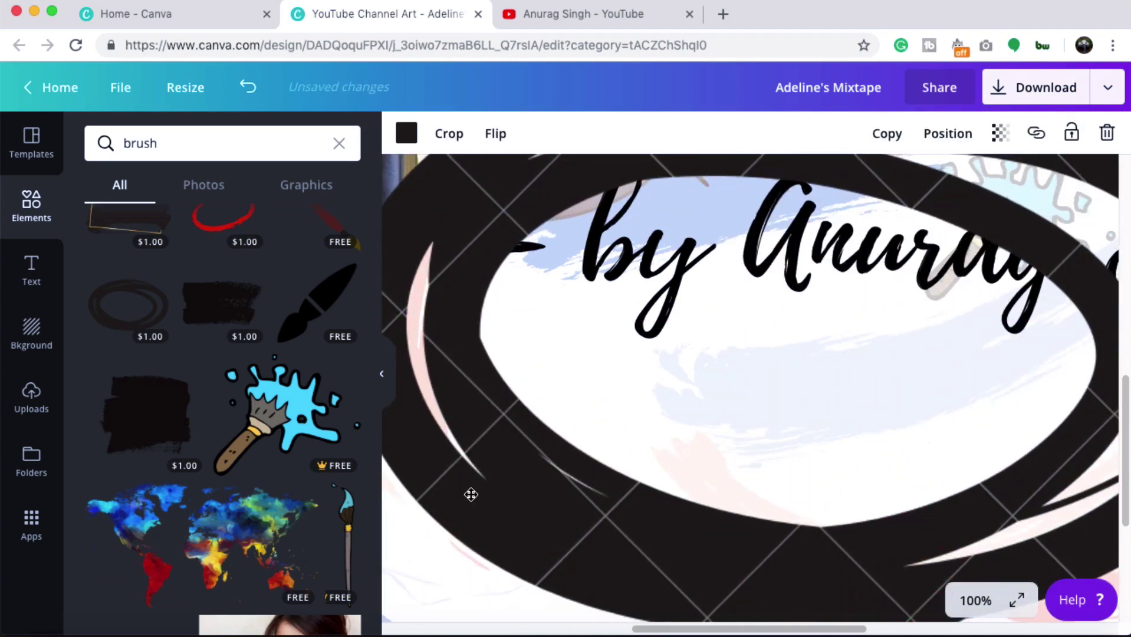
left_click_drag(625, 542, 576, 457)
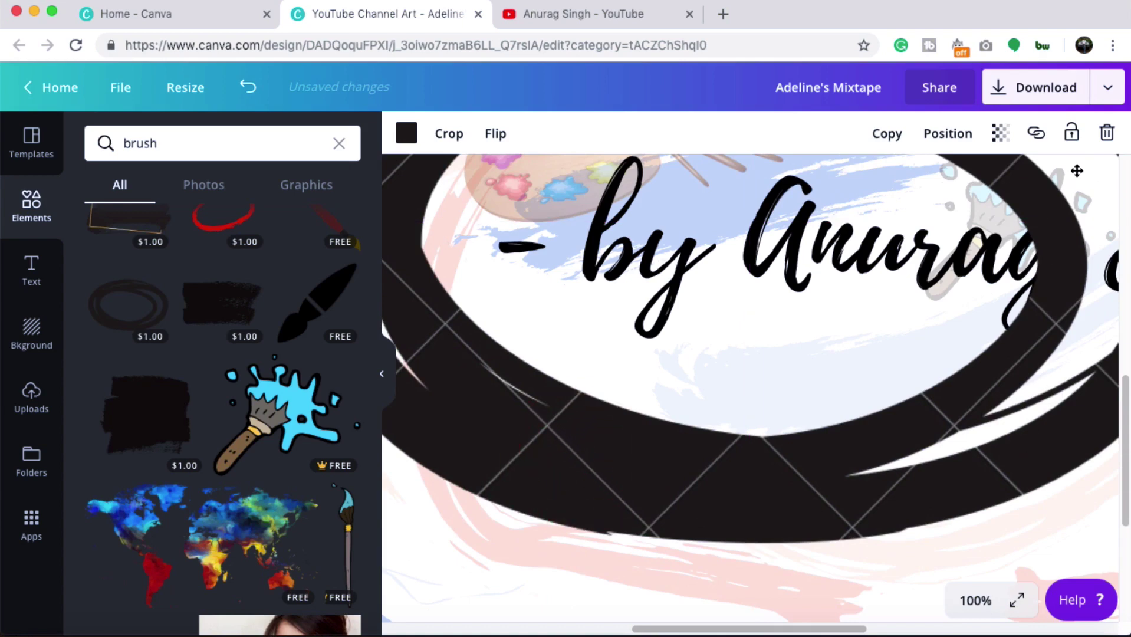
Step: Delete the premium black ring graphic and return the page zoom to 25%
left_click(1106, 133)
left_click(977, 600)
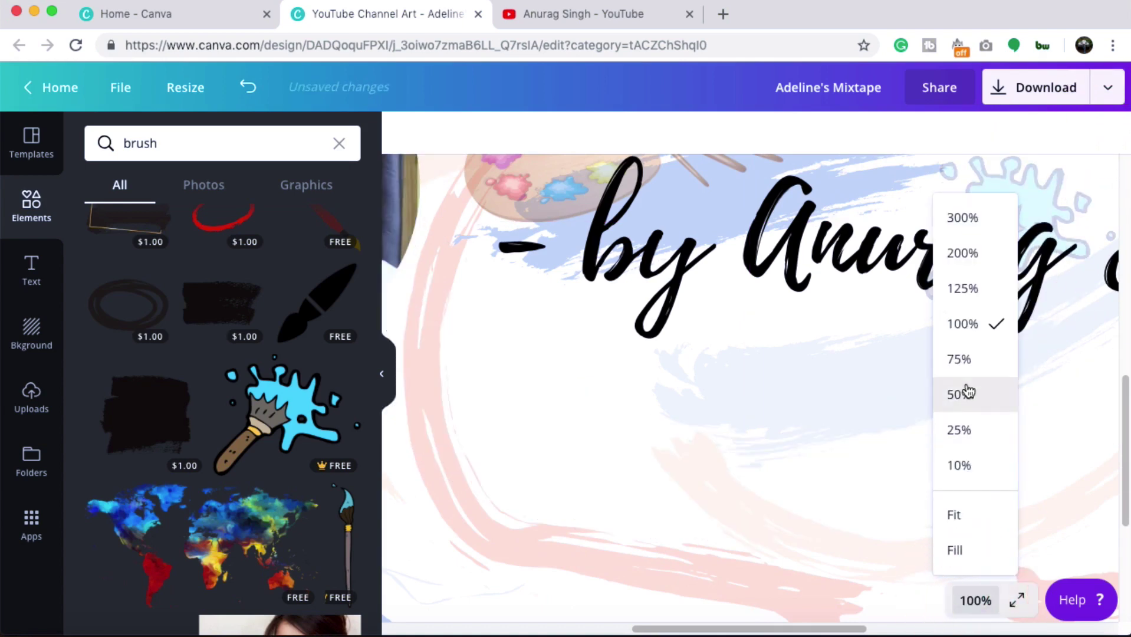
left_click(965, 361)
left_click(977, 600)
left_click(966, 430)
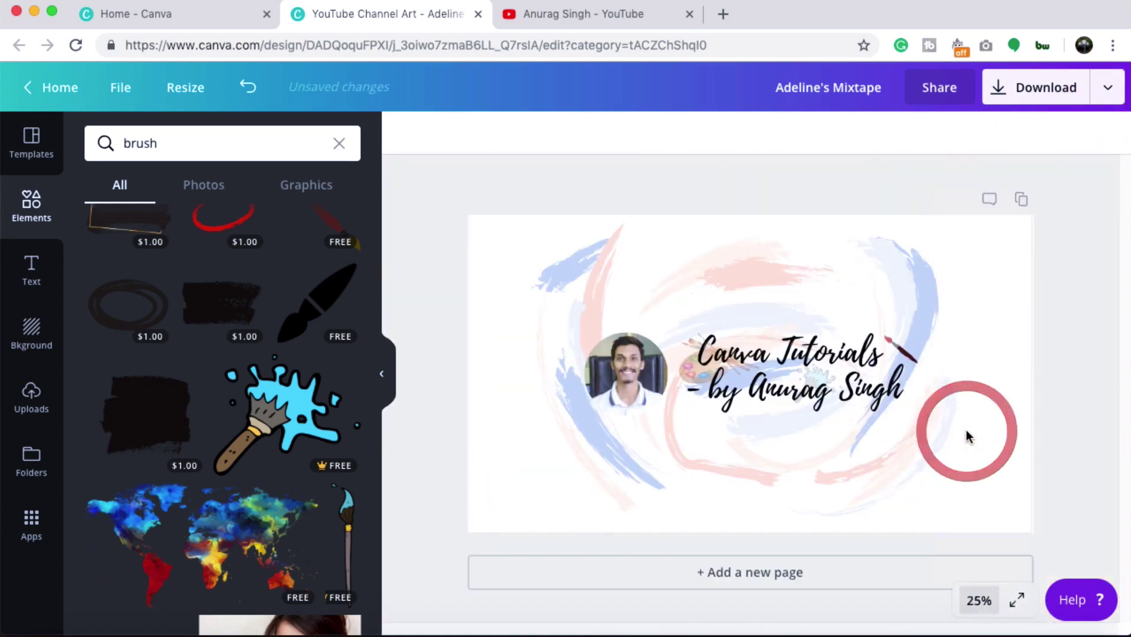
Step: Check the download options again with the premium graphic removed from the page
left_click(1056, 339)
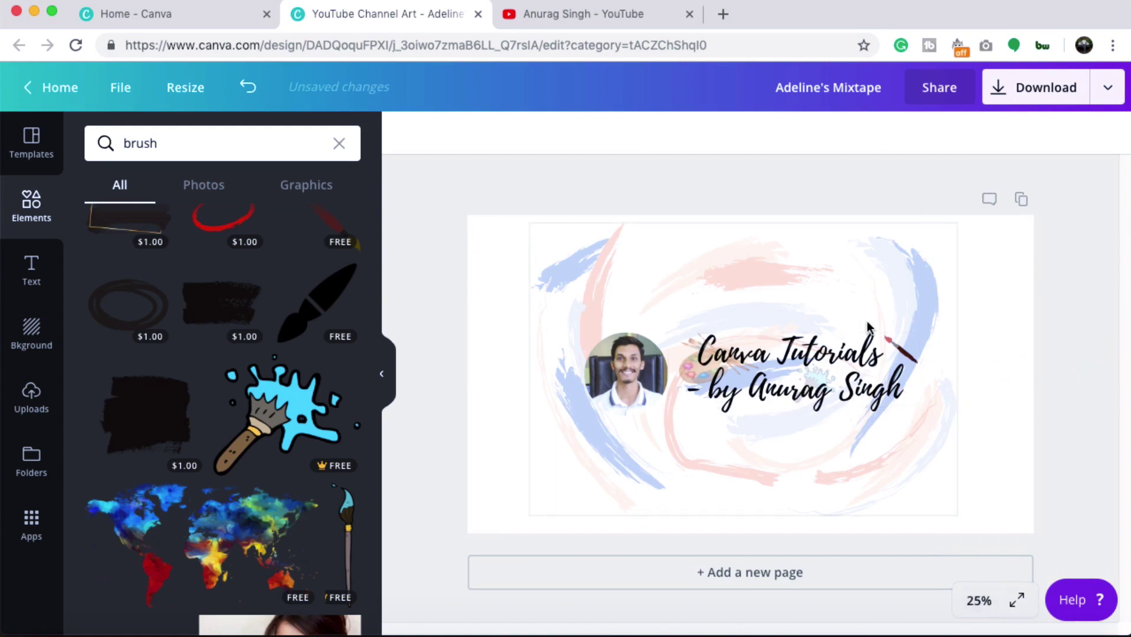
left_click(1041, 99)
left_click(1068, 401)
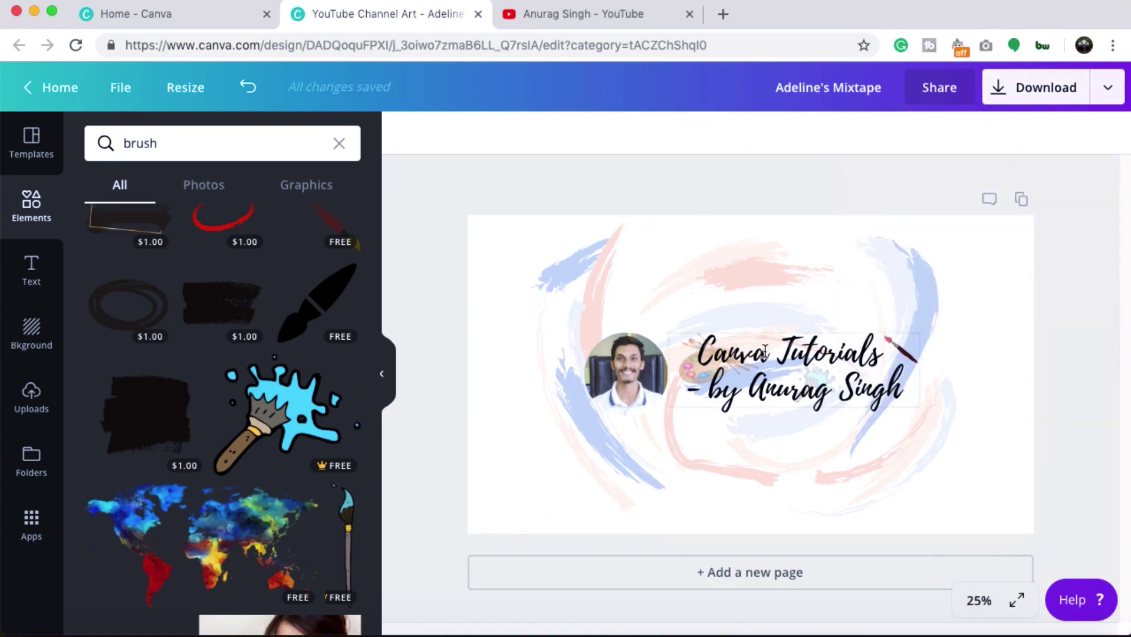
Step: Recolor the whole title text with the dark blue brand color
left_click(793, 384)
double_click(789, 361)
key("super+a")
left_click(633, 133)
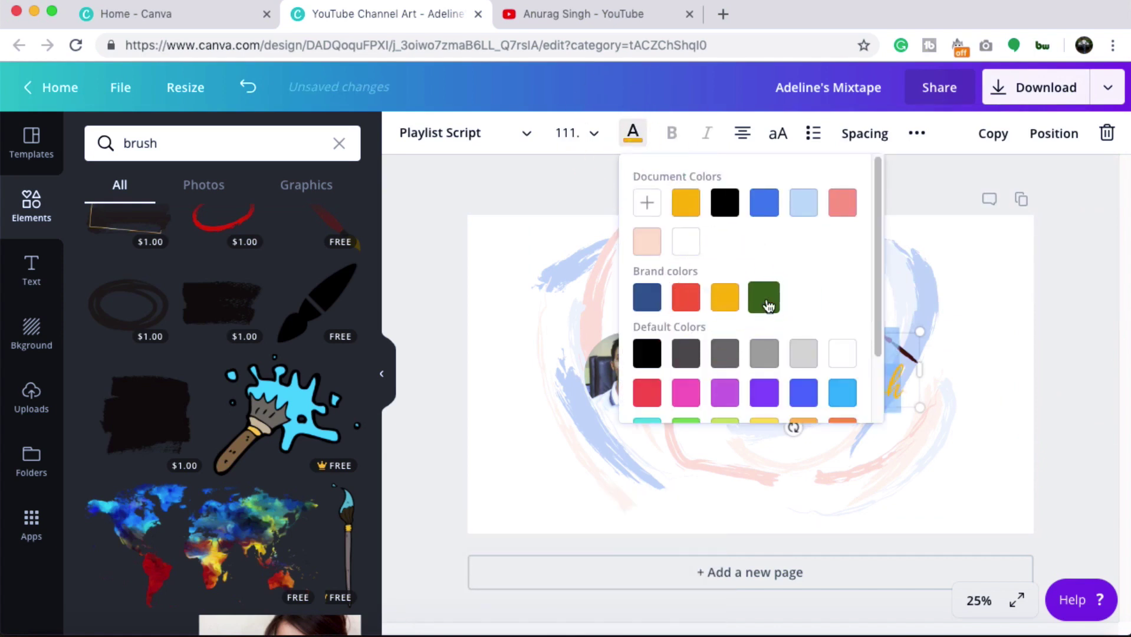
left_click(656, 298)
left_click(1055, 319)
Step: Change the whole title text to the red brand color
left_click(790, 365)
left_click(628, 134)
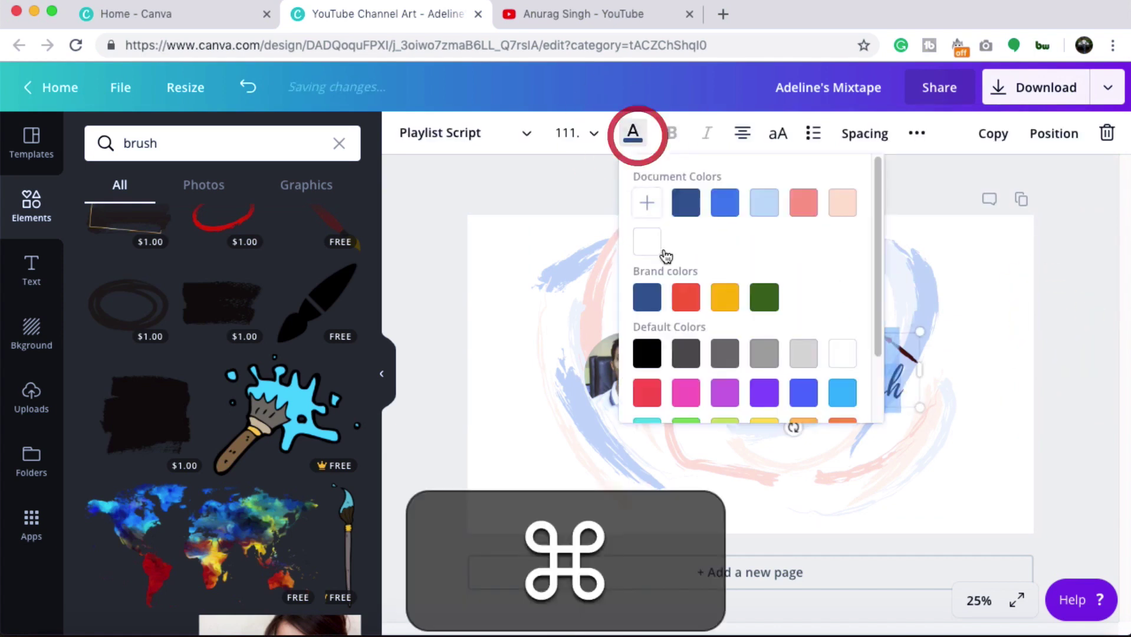
left_click(684, 298)
left_click(1110, 293)
Step: Make the blue and coral swirling brush-stroke graphic slightly more opaque with its transparency setting
left_click(805, 268)
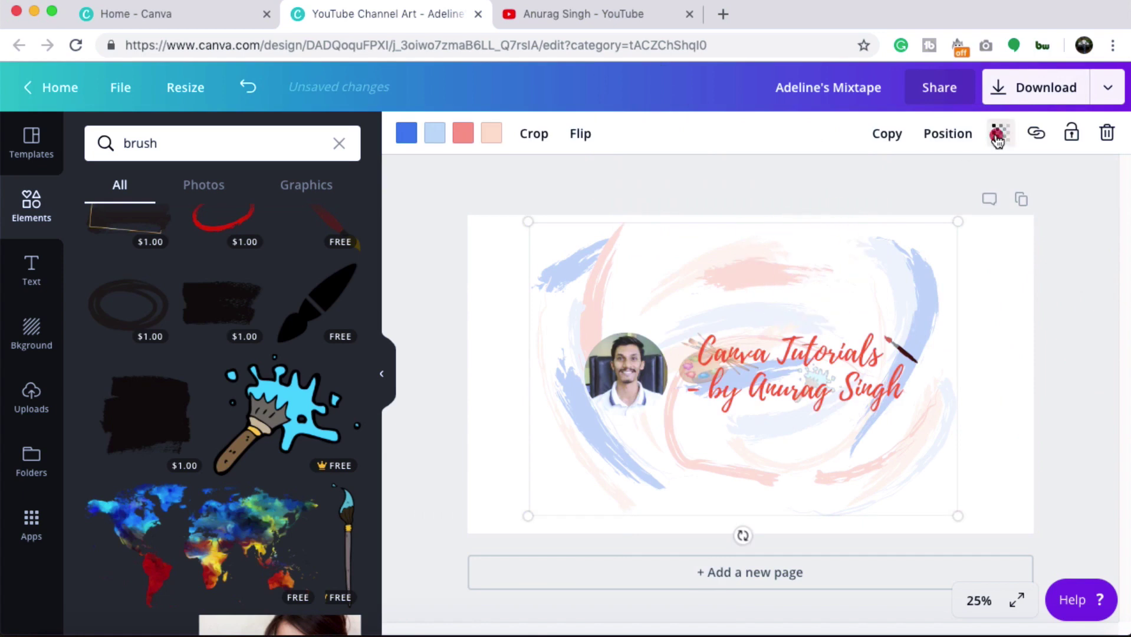
left_click(1000, 132)
mouse_move(961, 179)
left_mouse_down()
mouse_move(859, 180)
mouse_move(913, 178)
mouse_move(883, 178)
left_mouse_up()
left_click(1051, 248)
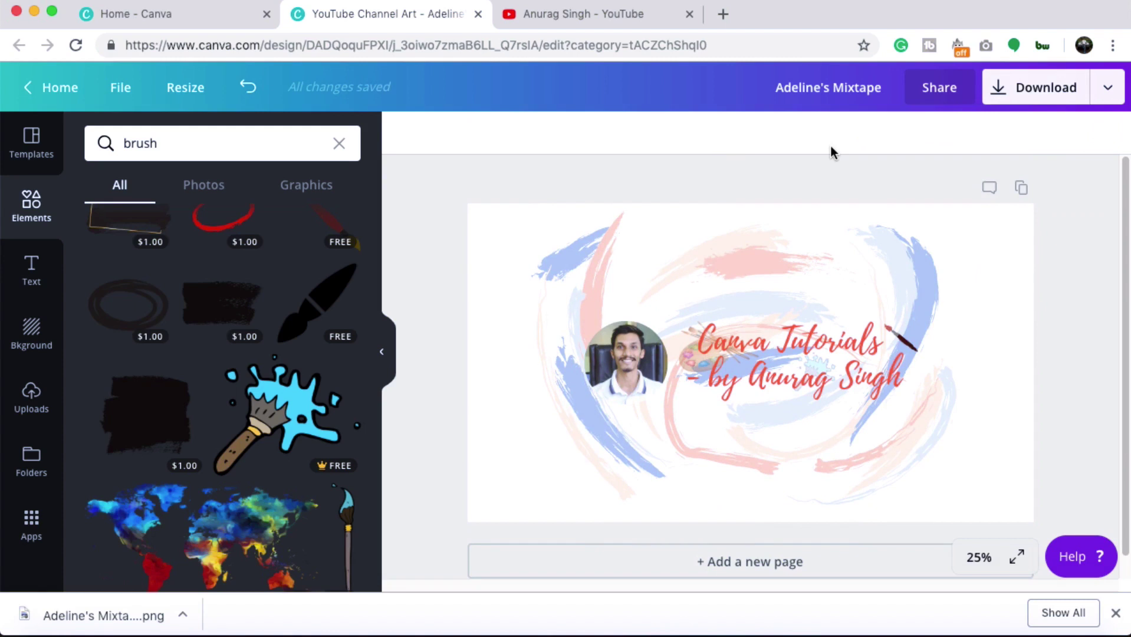
Step: Rename the design to the channel owner's first name followed by "youtube channel art"
left_click(818, 92)
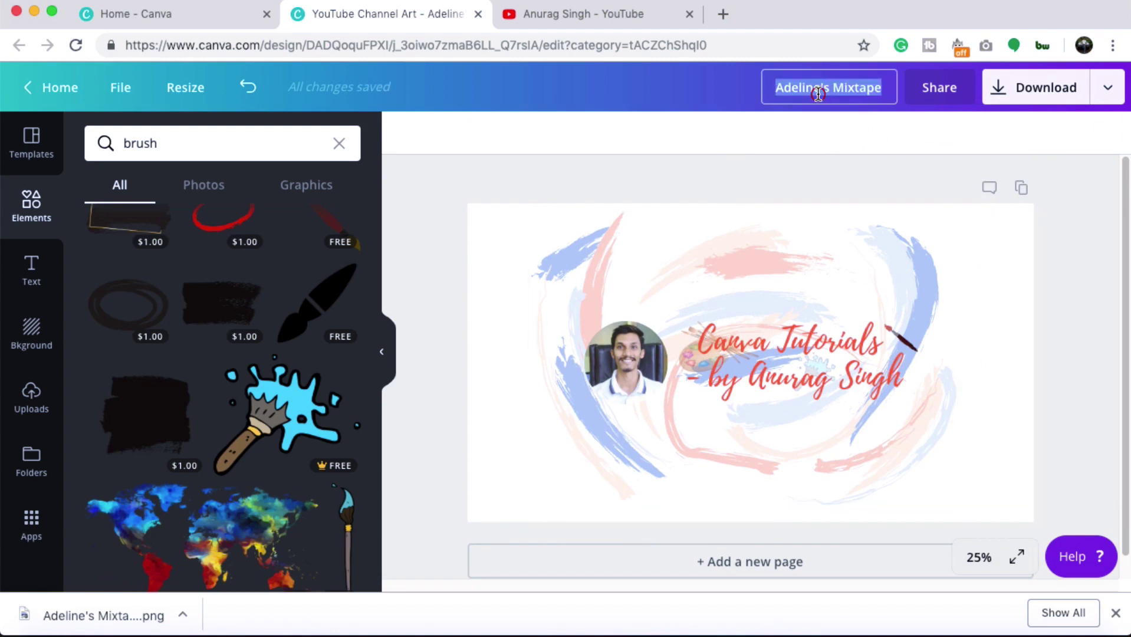
type("Anurag ")
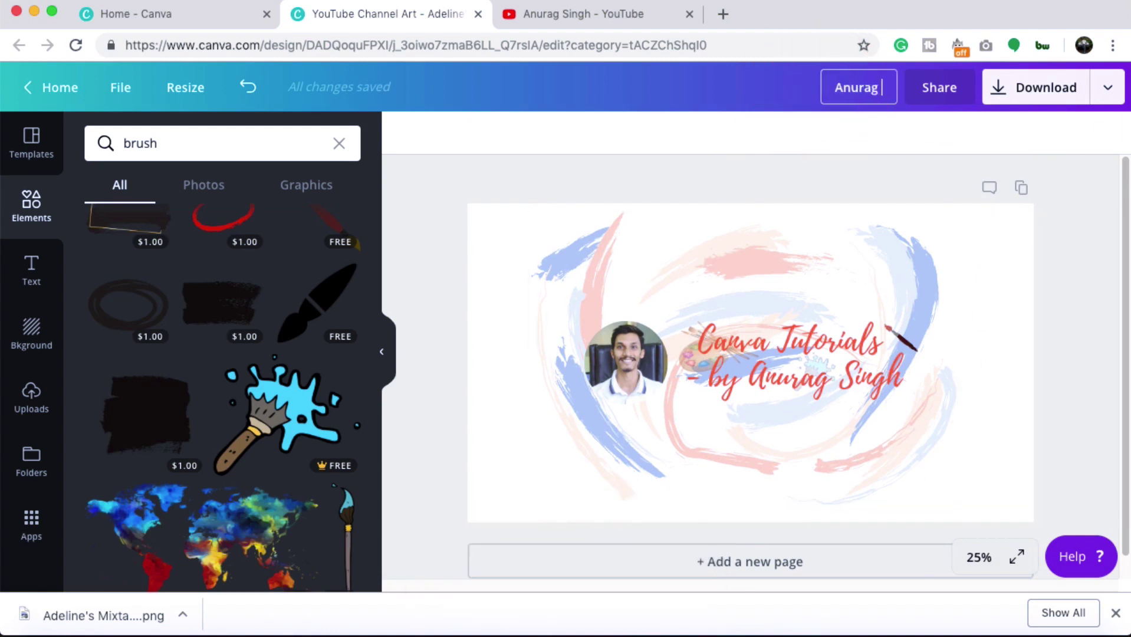
type("youtube channel art")
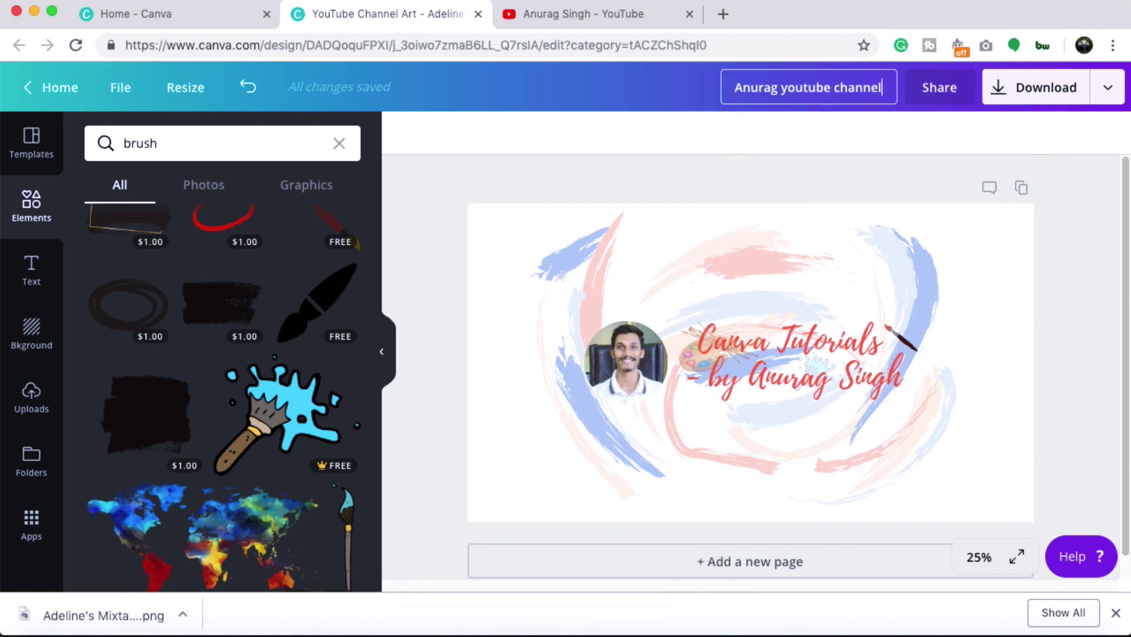
key("Return")
left_click(809, 147)
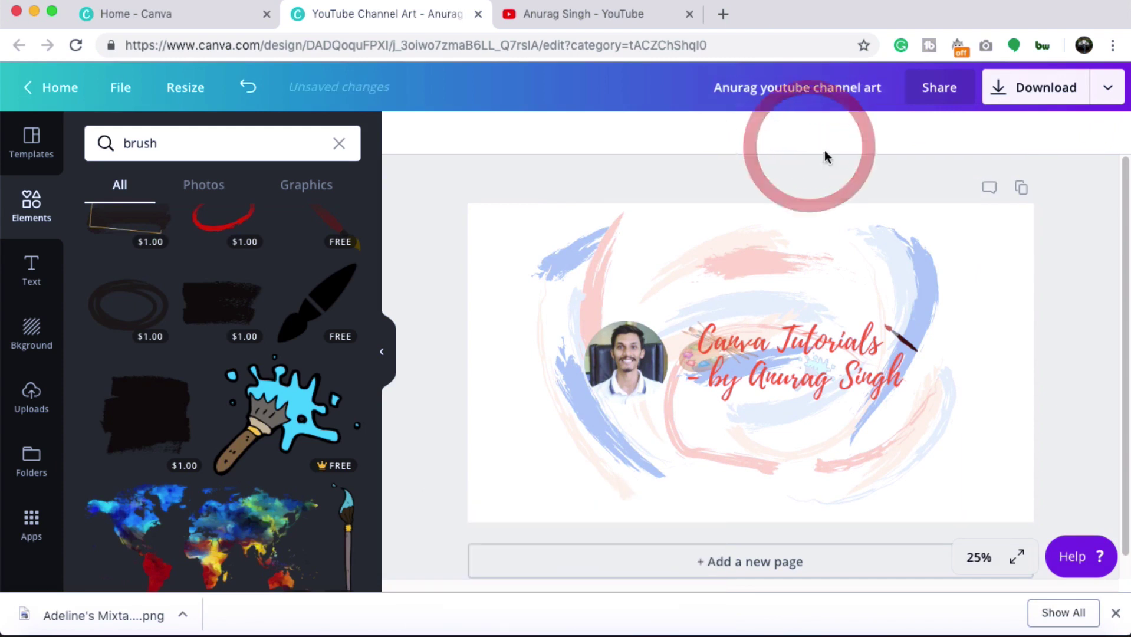
Step: Download the renamed channel art as a PNG and open the saved image for a quick check
left_click(1040, 88)
left_click(737, 177)
left_click(1040, 88)
left_click(981, 311)
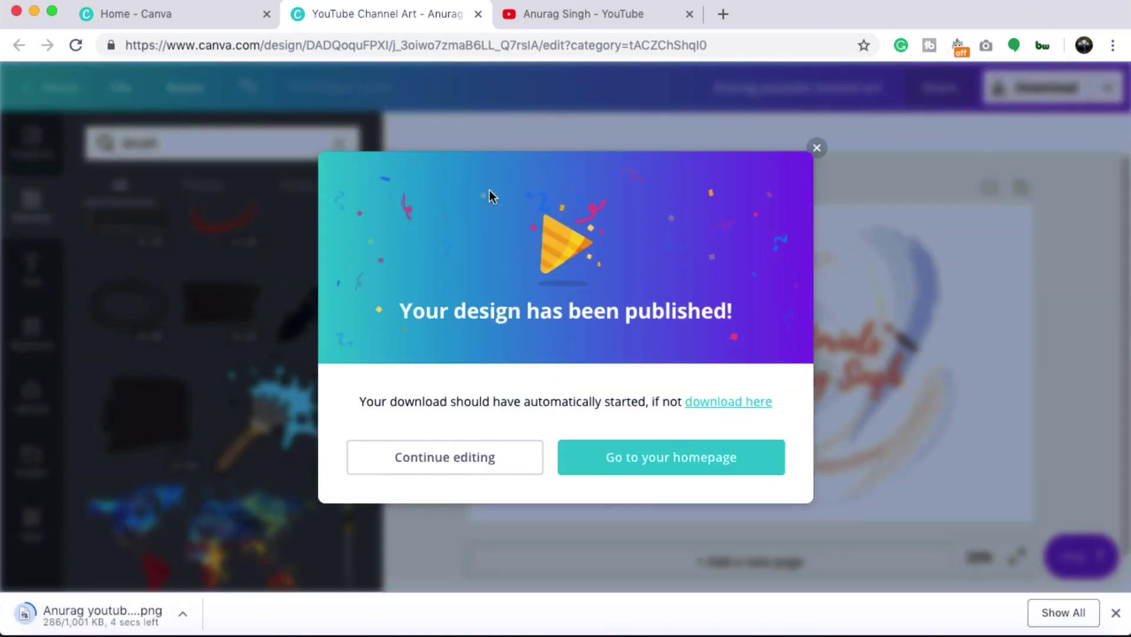
left_click(74, 616)
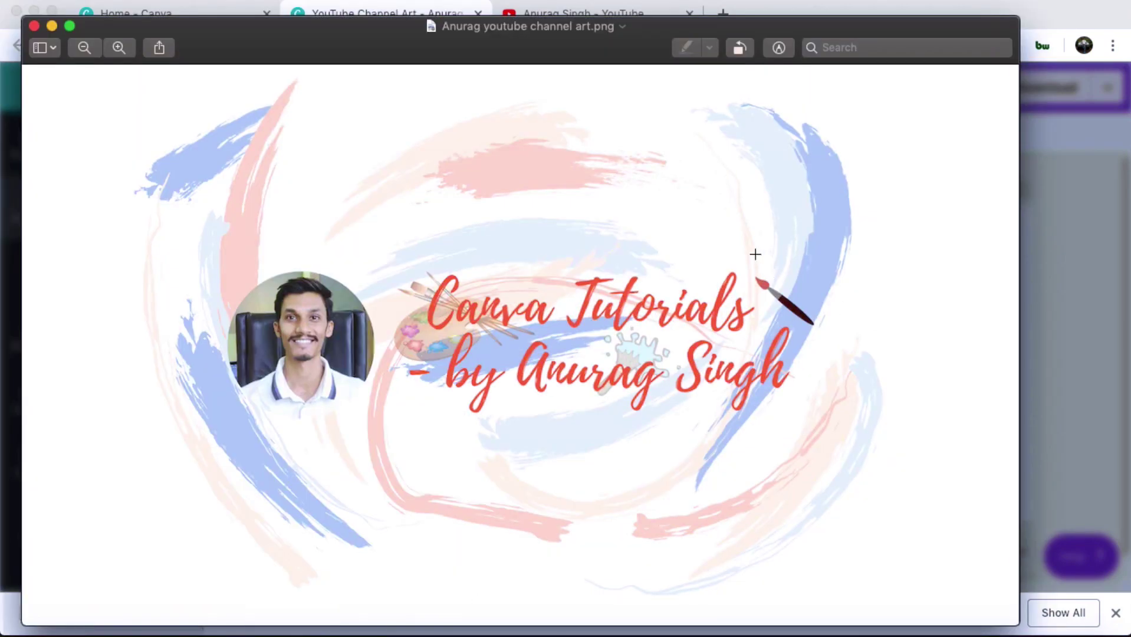
key("super+w")
Step: Switch to YouTube, upload the downloaded PNG as channel art, and apply it with the crop covering the full image
left_click(576, 12)
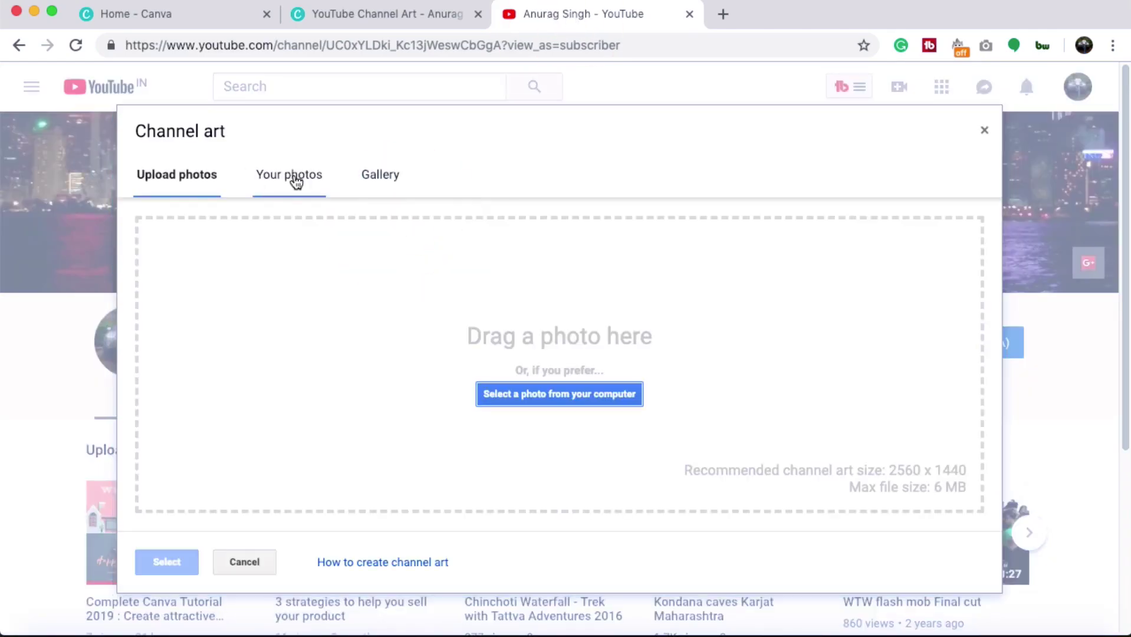
left_click(559, 393)
left_click(278, 150)
left_click(475, 158)
left_click(870, 446)
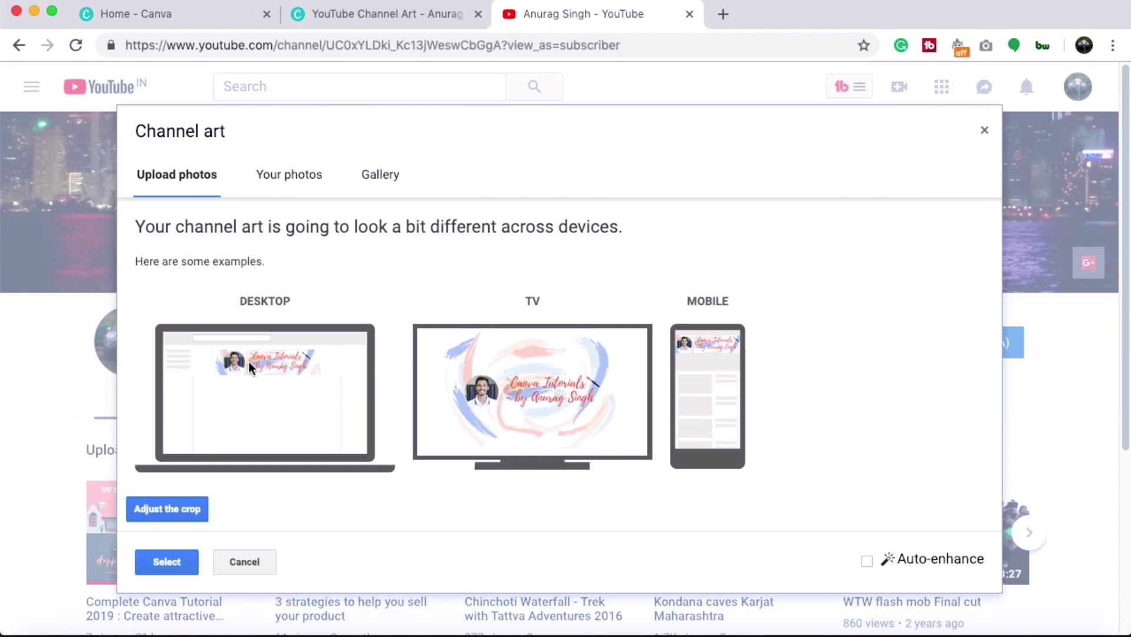
left_click(171, 508)
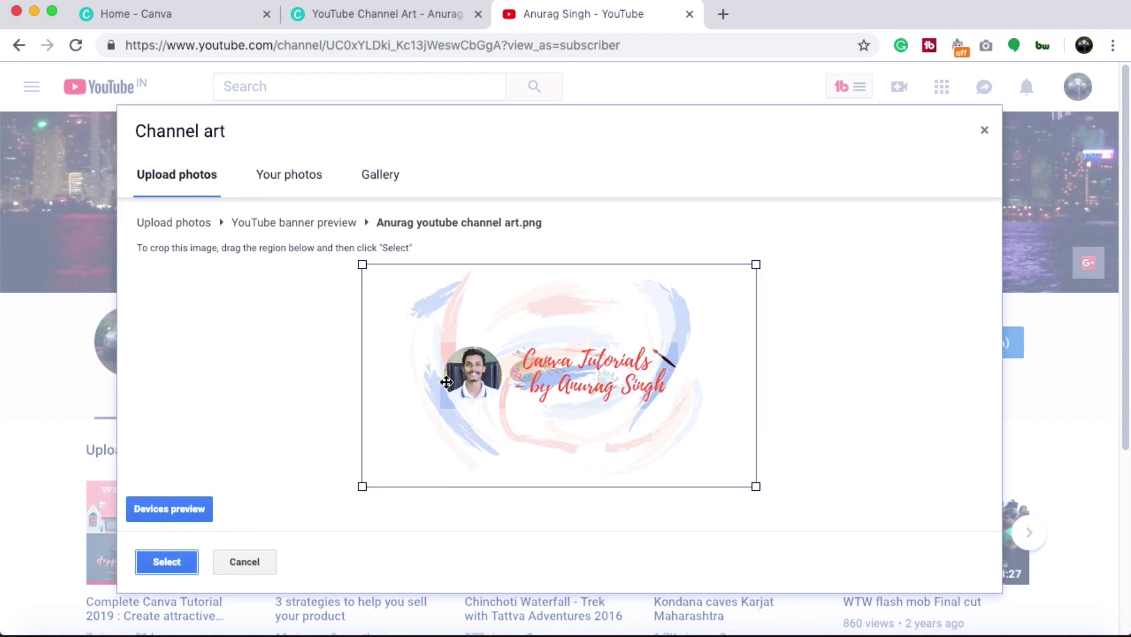
left_click(168, 561)
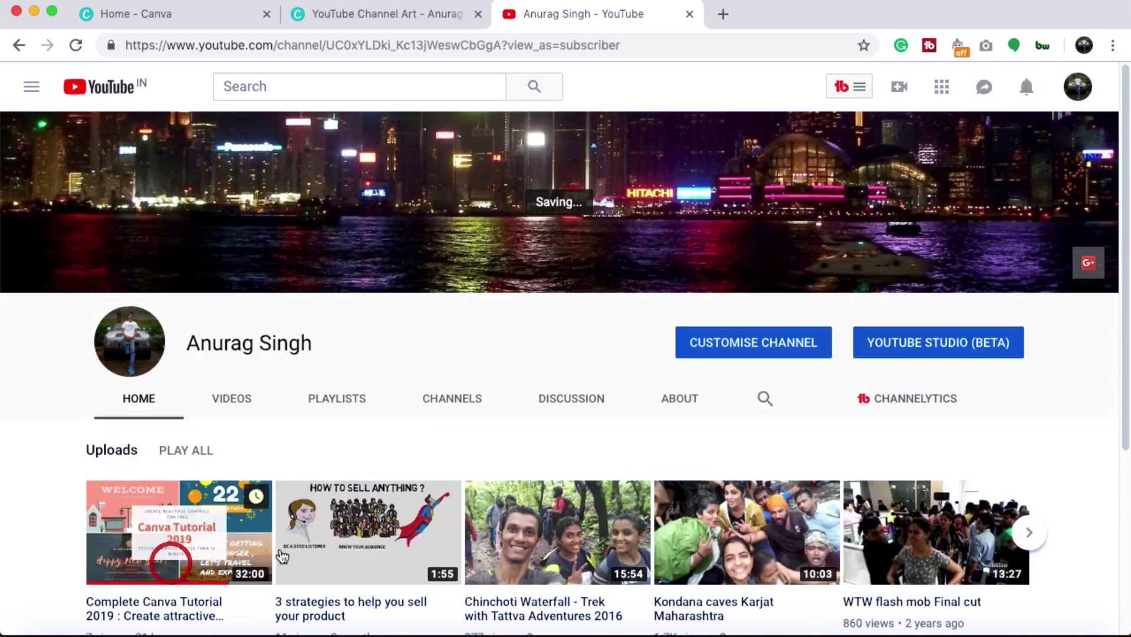